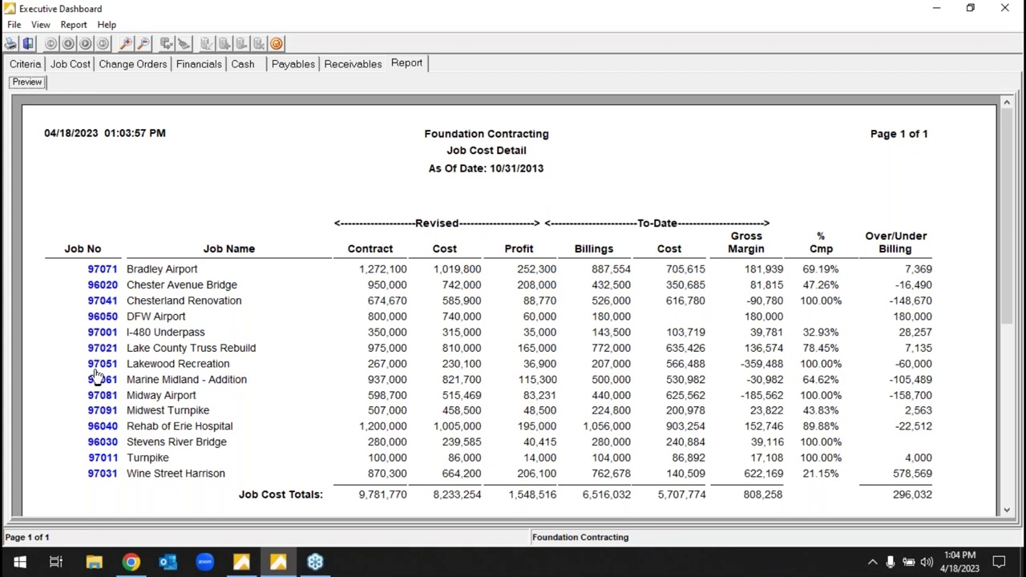
- Open and enlarge the 97091 – Midwest Turnpike job summary, then request its job cost detail
click(100, 411)
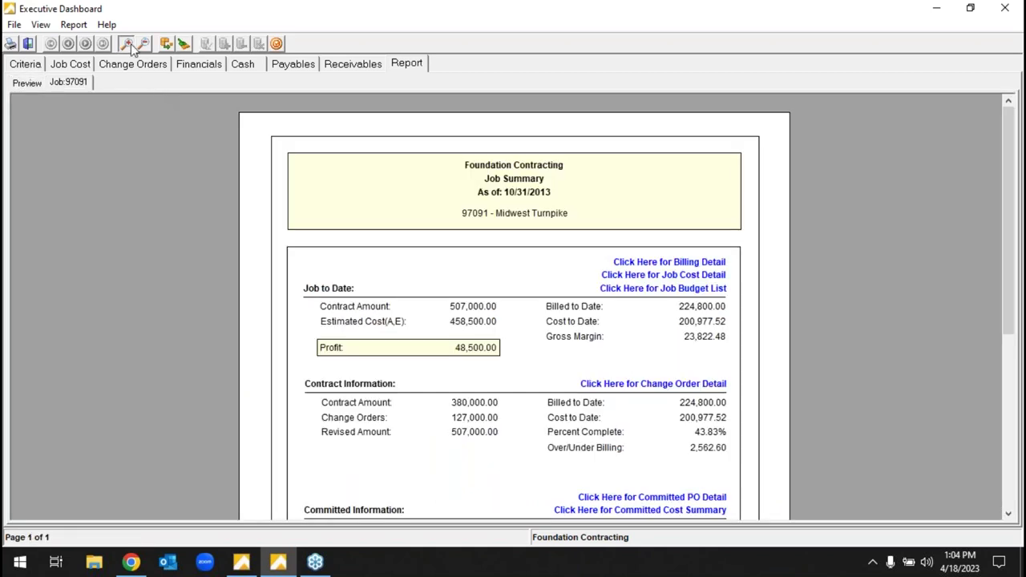
click(129, 44)
drag(1007, 281, 1008, 339)
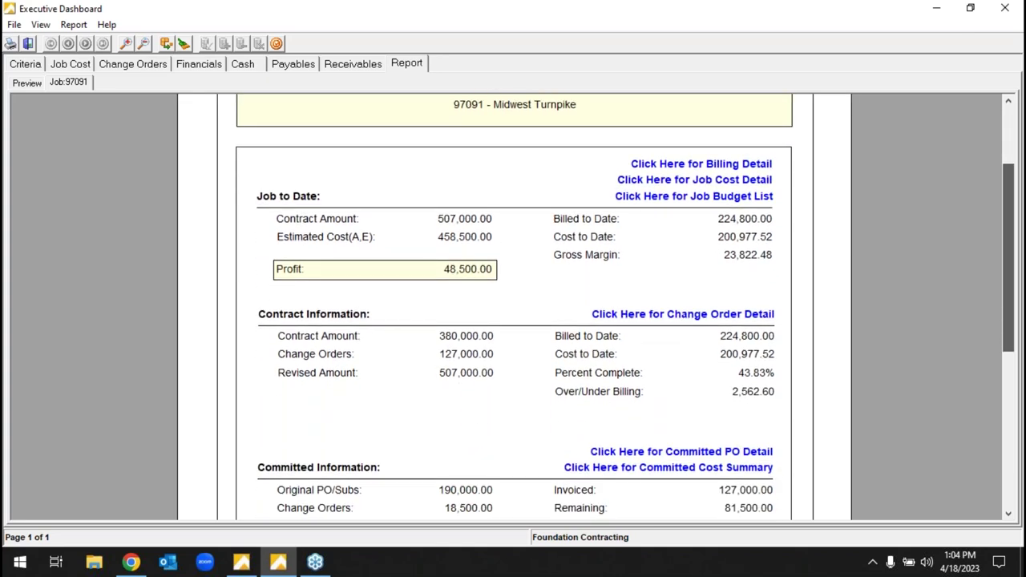
scroll(513, 307, down, 1)
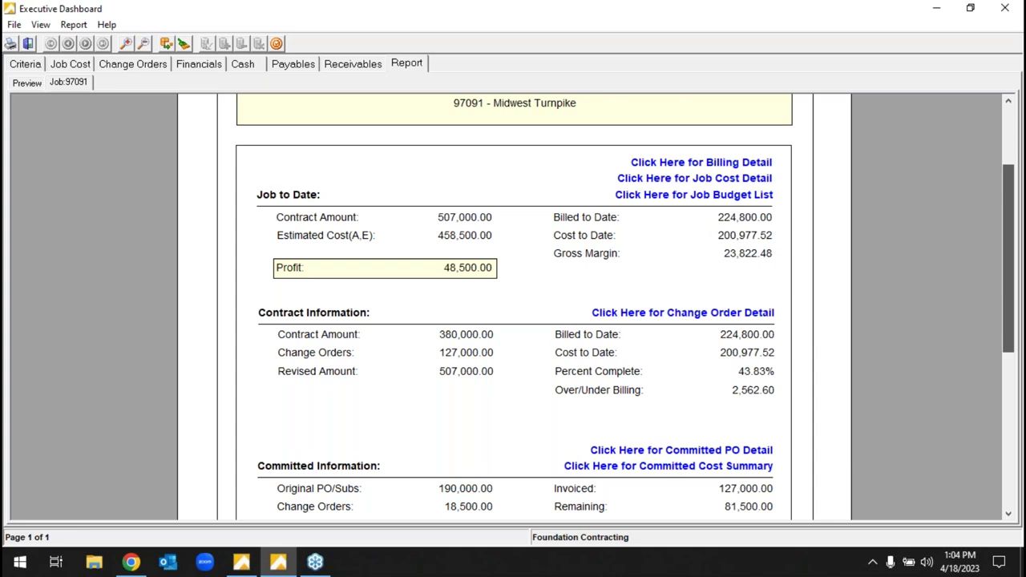
scroll(513, 307, down, 1)
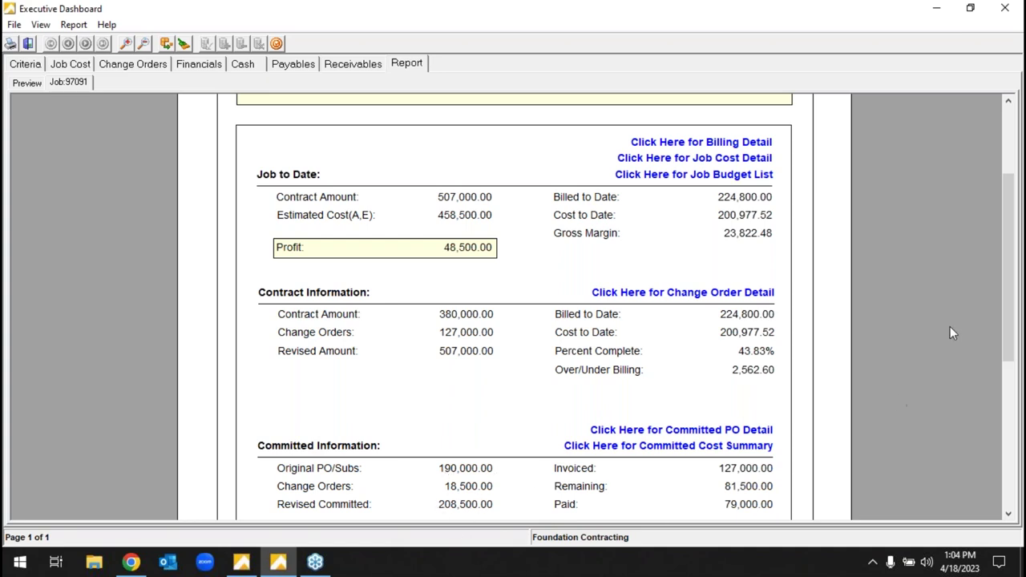
drag(1008, 313, 1009, 330)
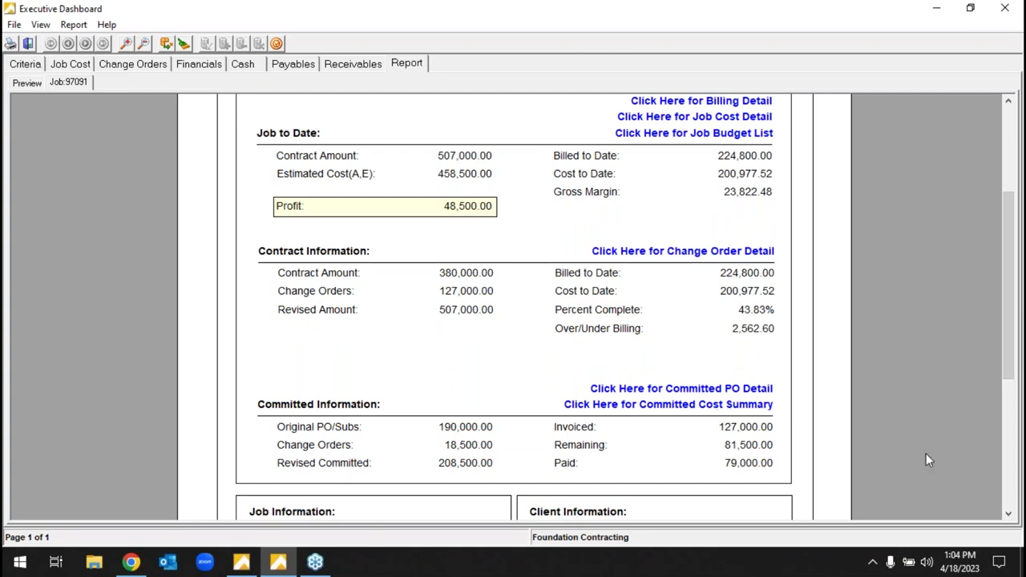
drag(1012, 362, 1011, 350)
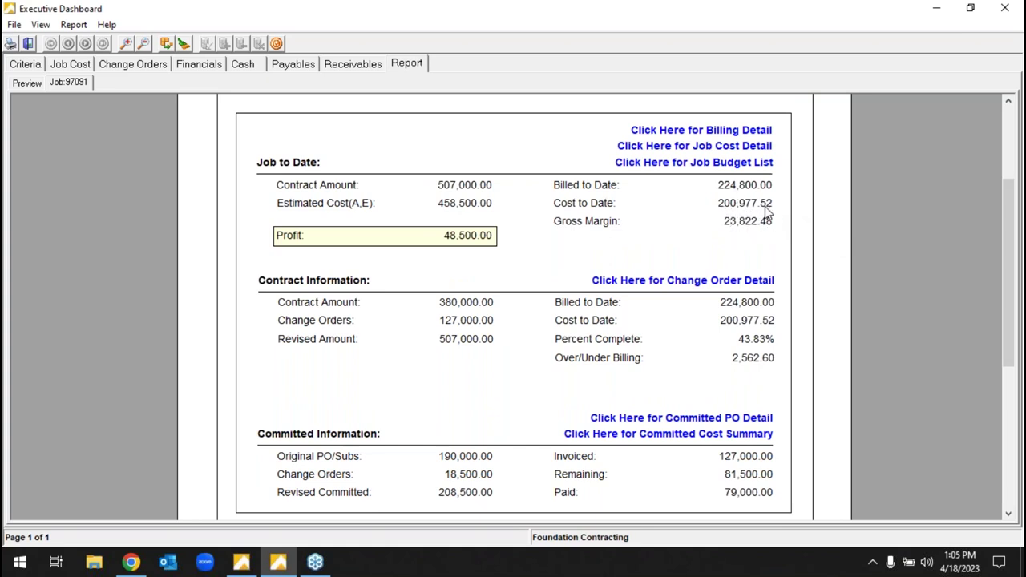
click(727, 147)
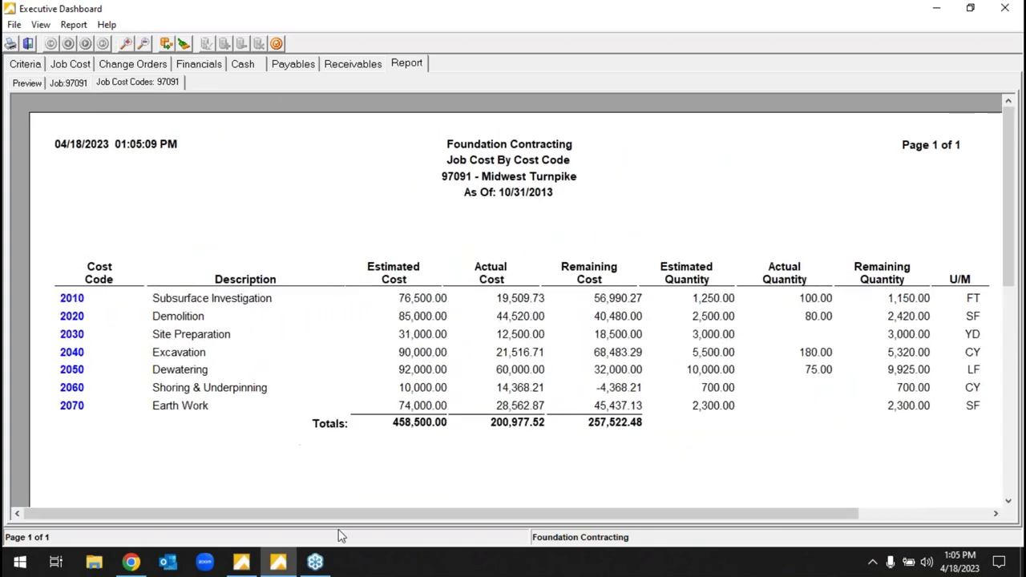
- Break cost code 2010 Subsurface Investigation out into its five cost classes
drag(348, 513, 369, 513)
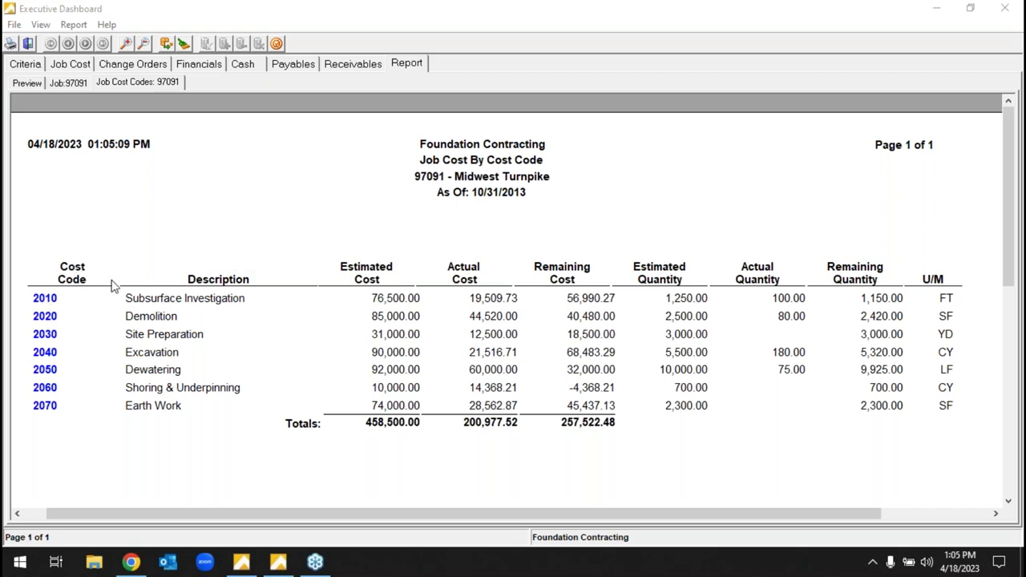
click(46, 299)
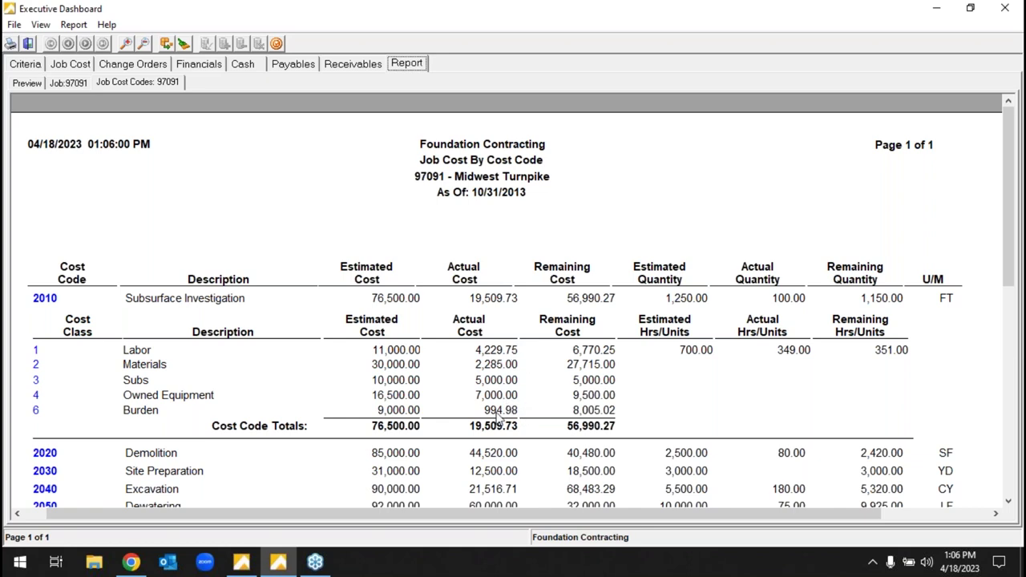
click(45, 299)
click(48, 353)
click(48, 352)
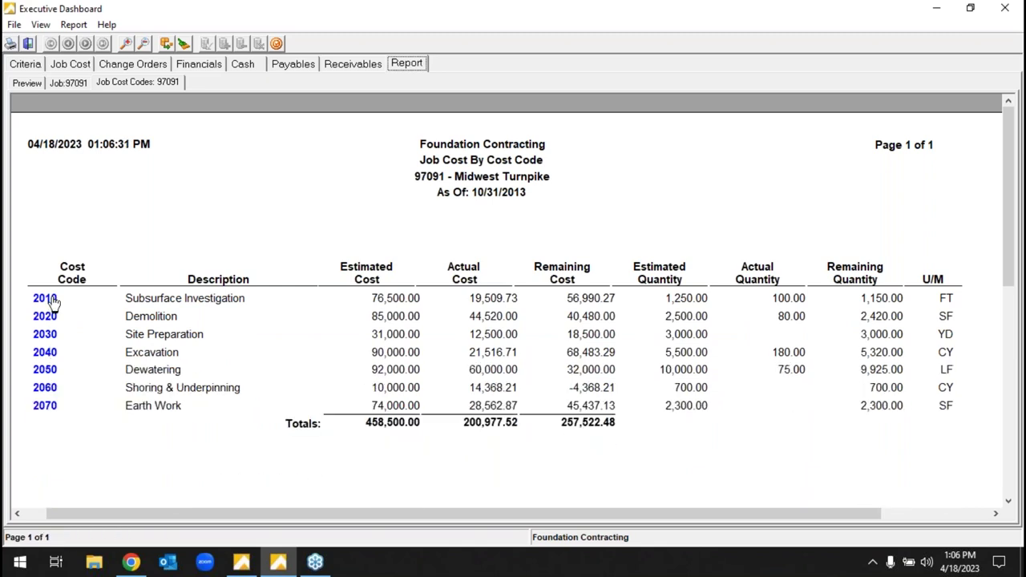
click(50, 299)
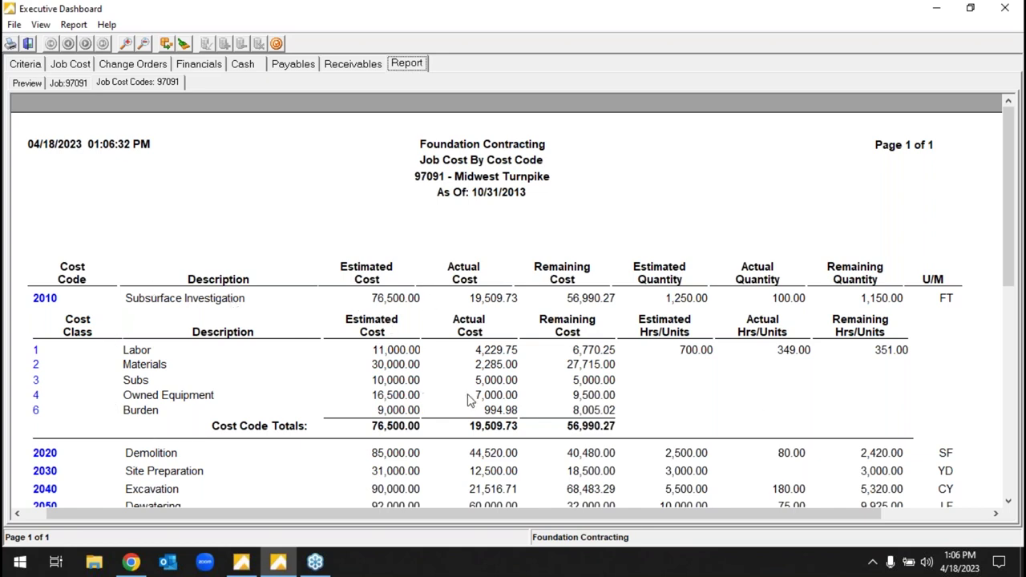
click(45, 302)
click(48, 337)
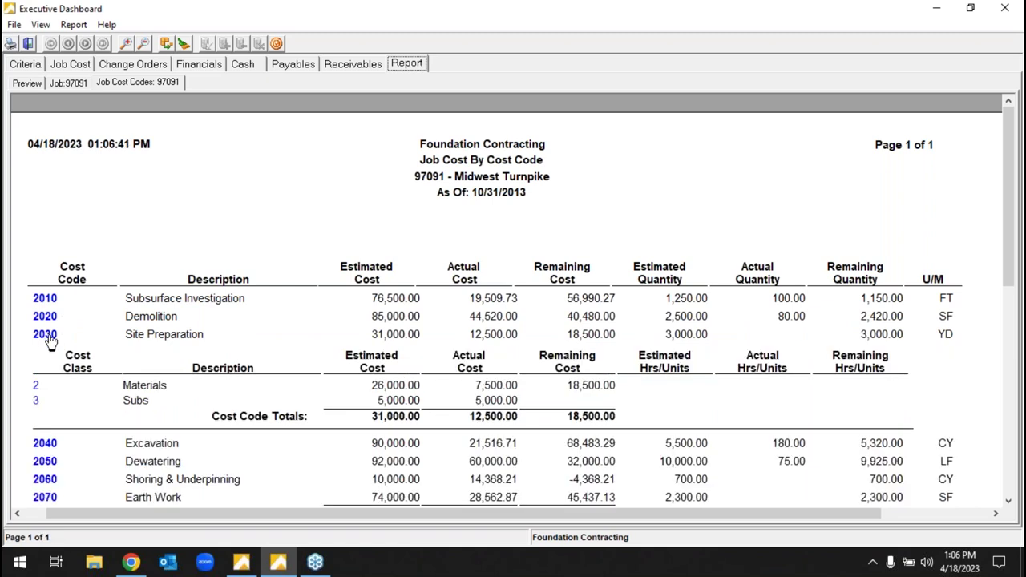
click(47, 337)
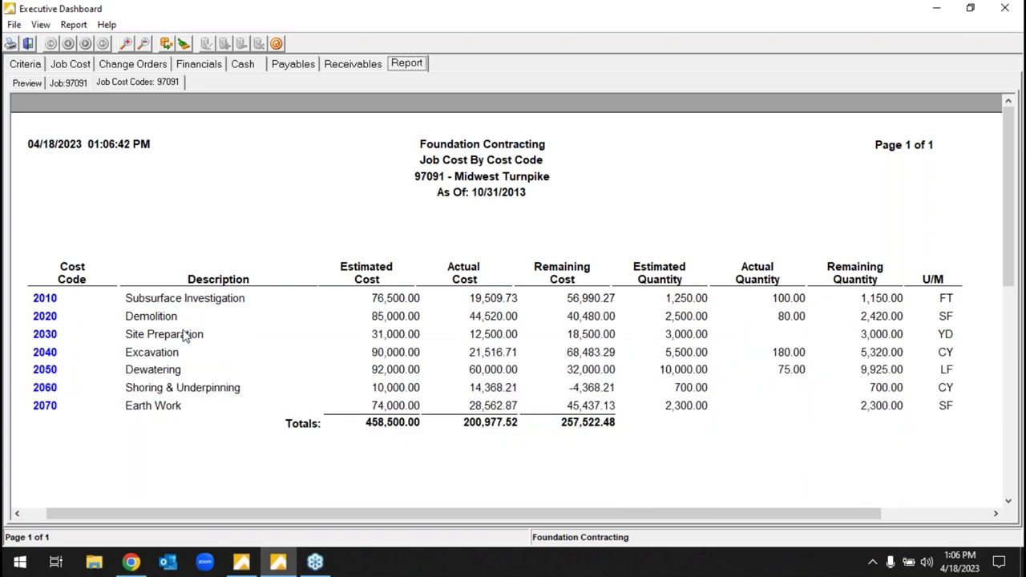
click(45, 299)
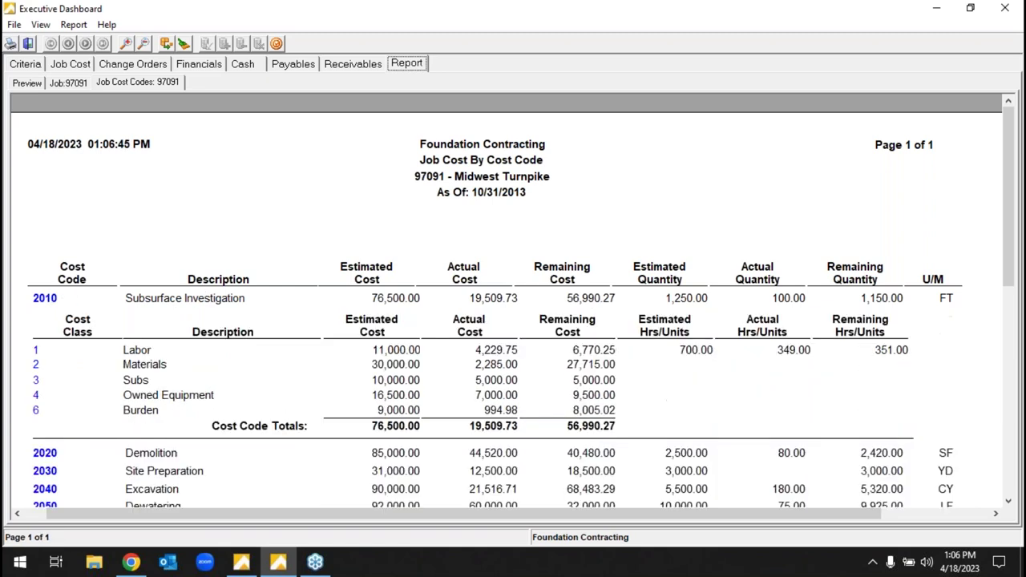
click(45, 301)
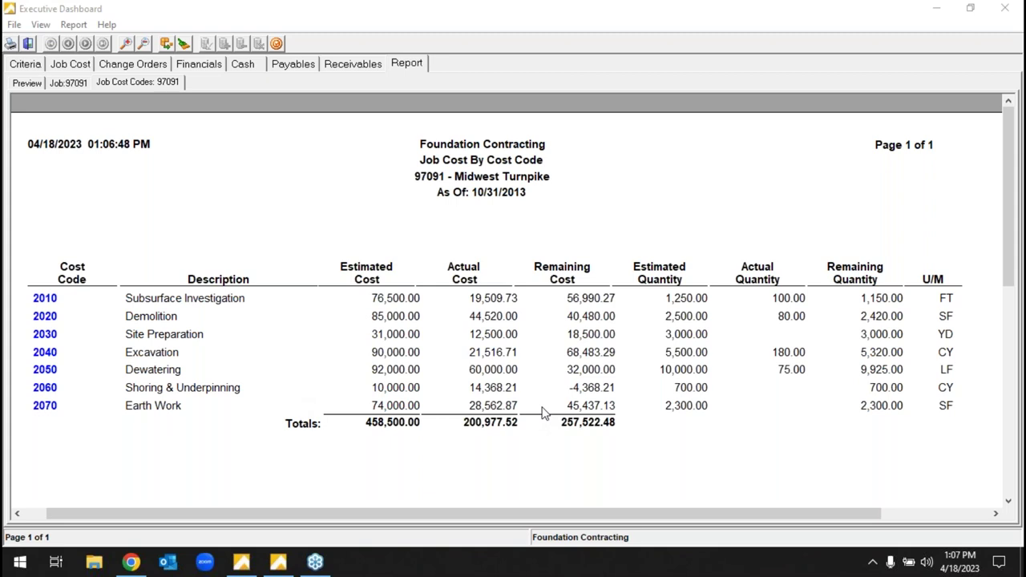
click(50, 302)
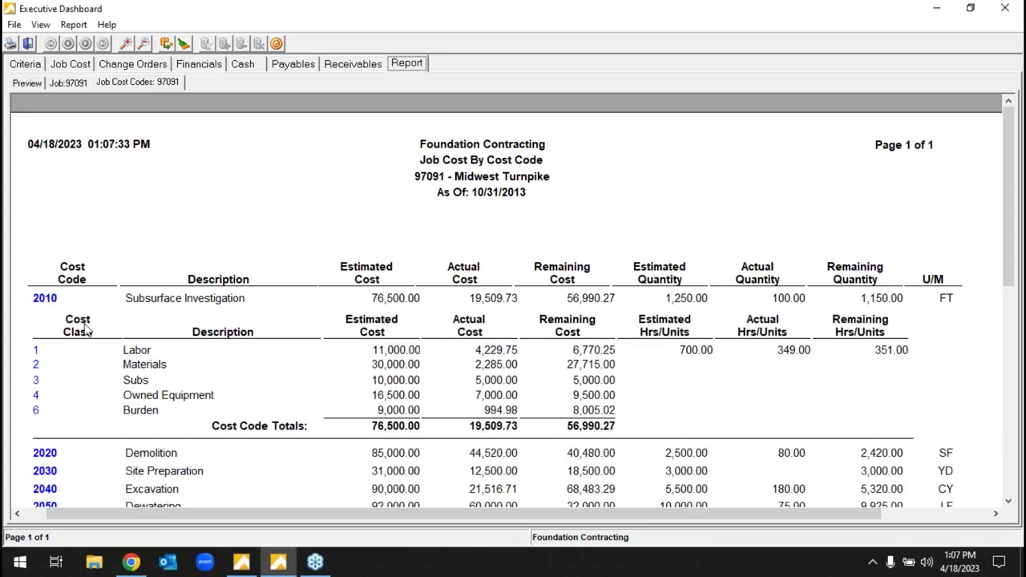
- View the enlarged Labor cost history for cost code 2010, then return to the cost code report
click(38, 351)
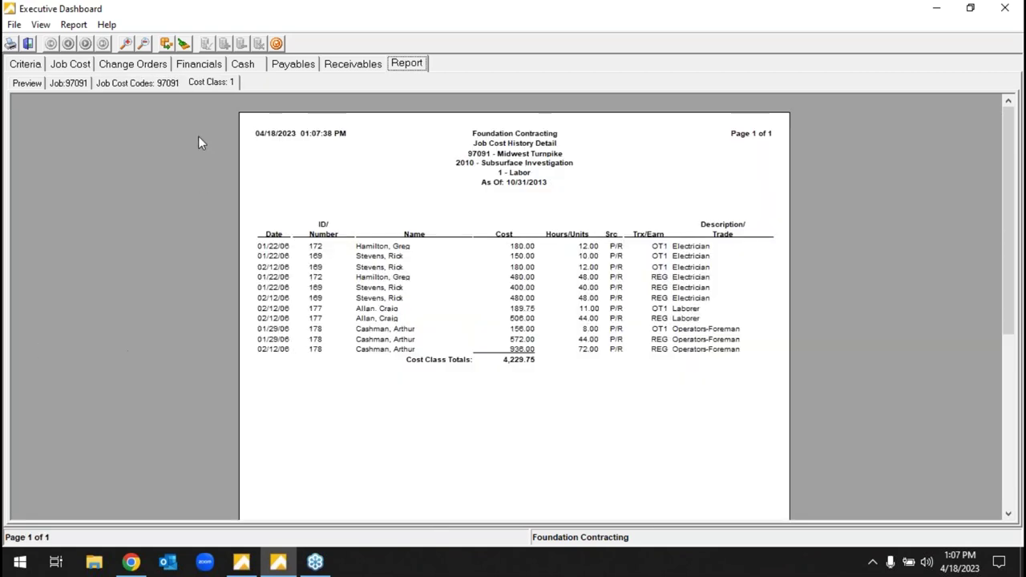
click(126, 44)
click(126, 44)
click(126, 44)
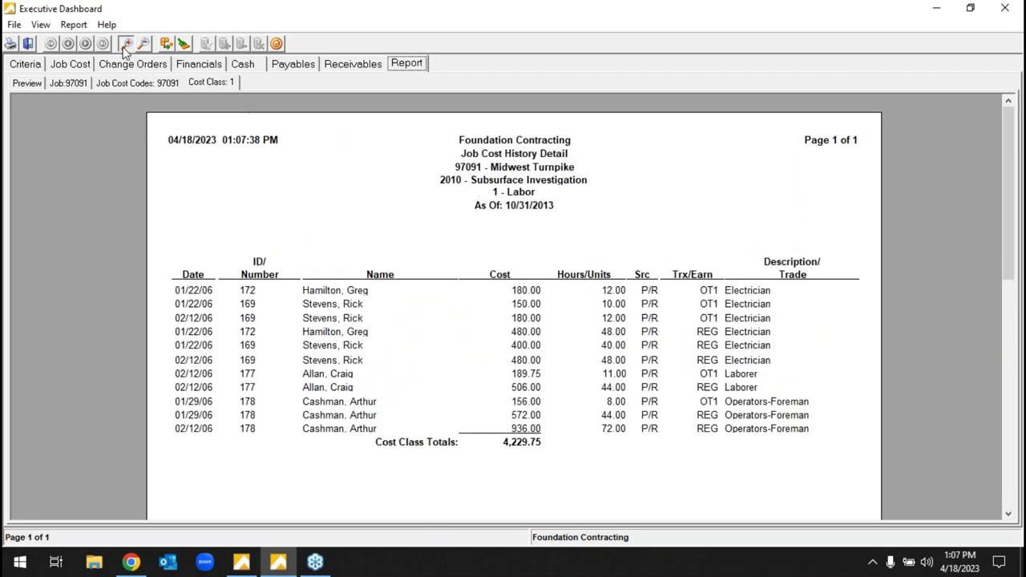
click(125, 44)
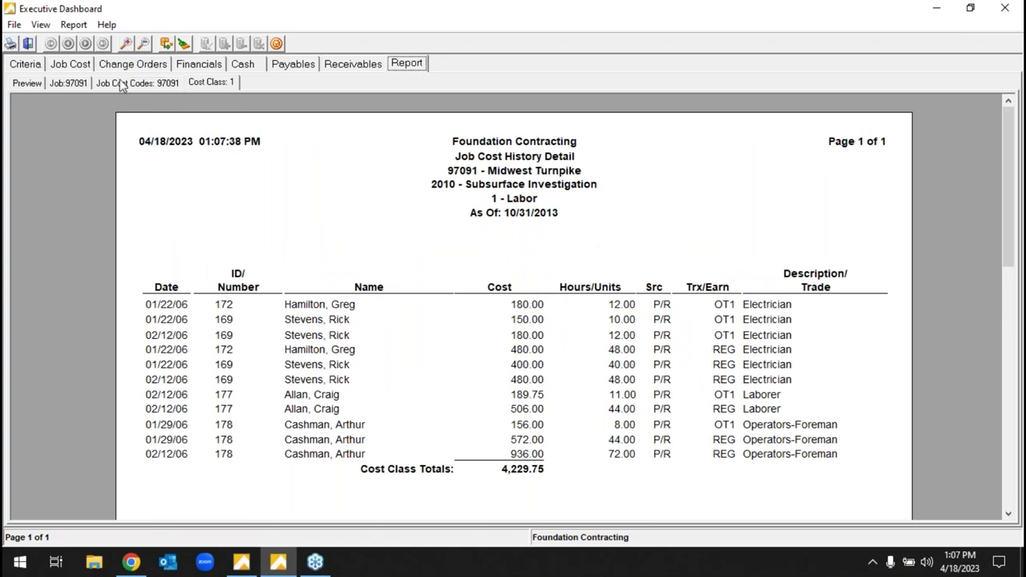
click(120, 83)
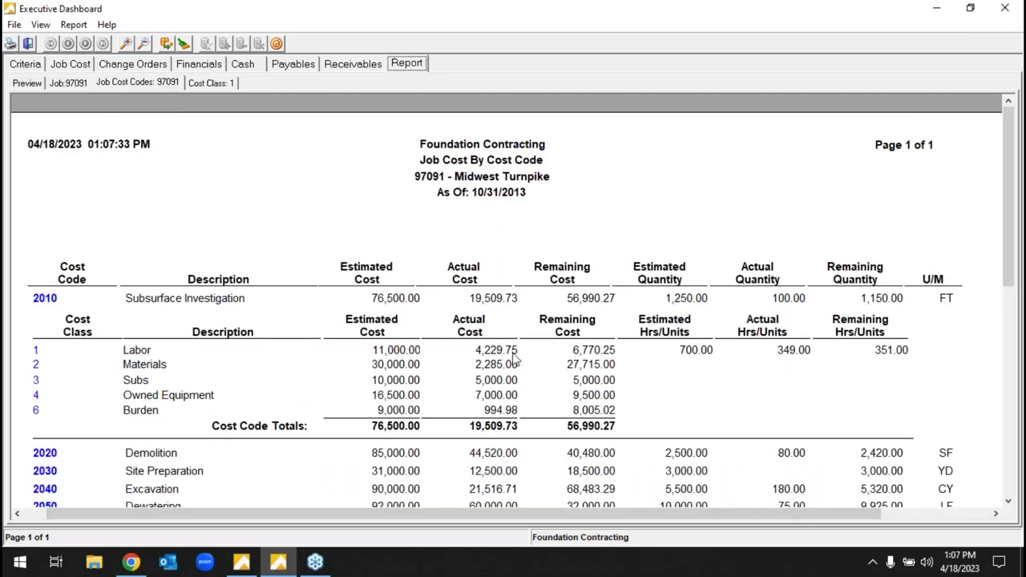
click(36, 350)
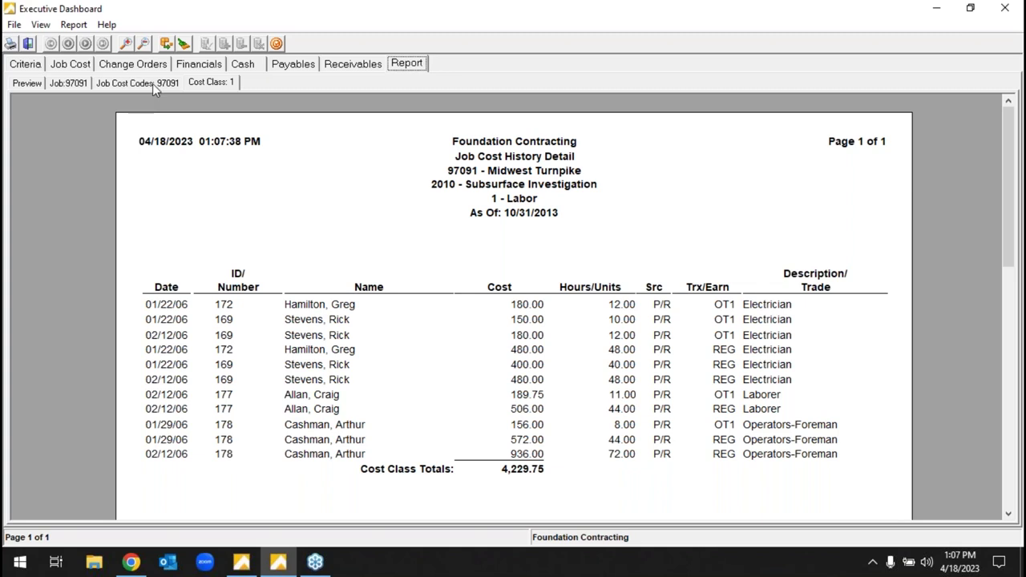
click(152, 83)
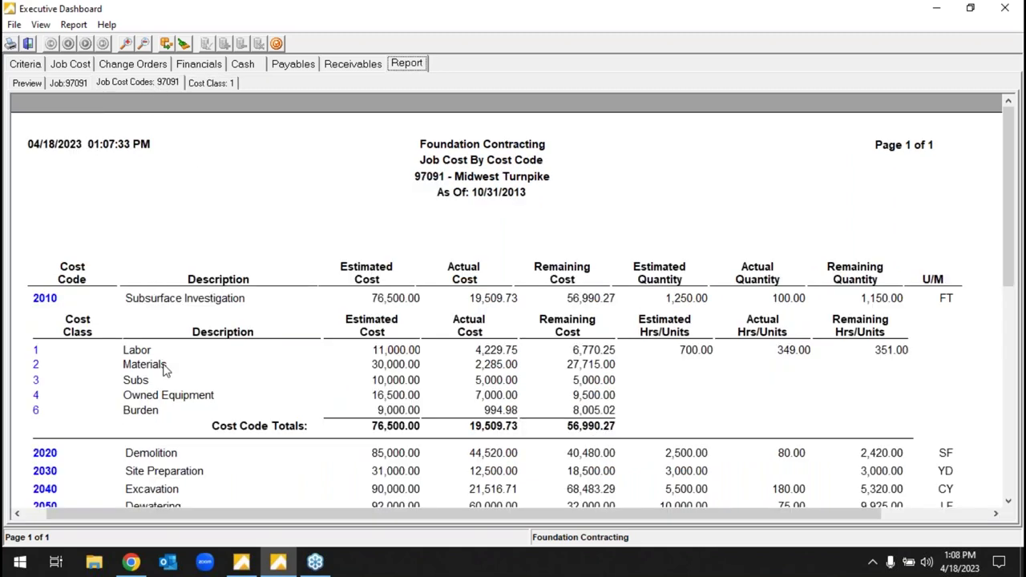
- Open the enlarged Materials cost history for 2010, showing three A/P entries totaling 2,285.00
click(44, 369)
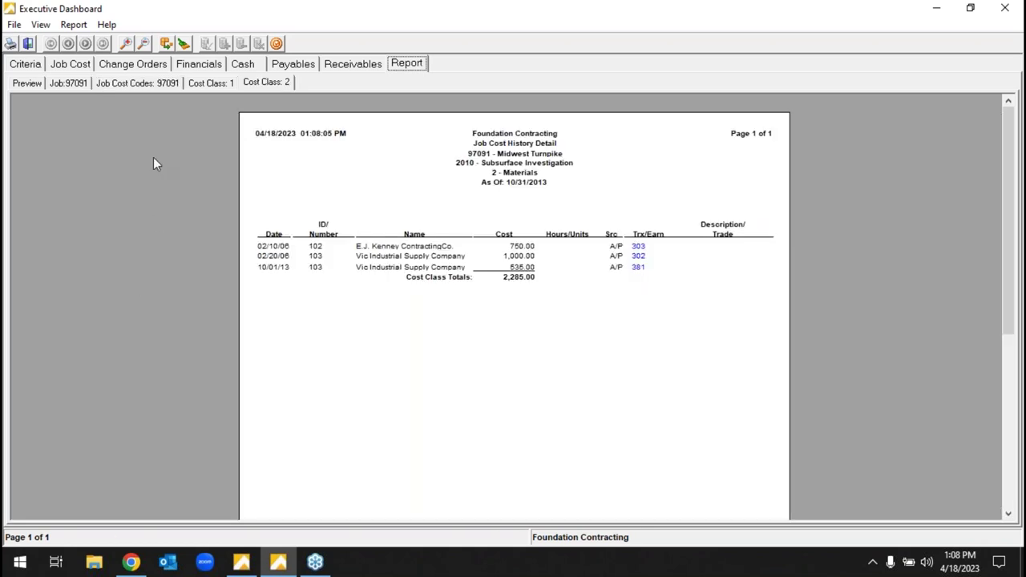
click(128, 45)
click(128, 44)
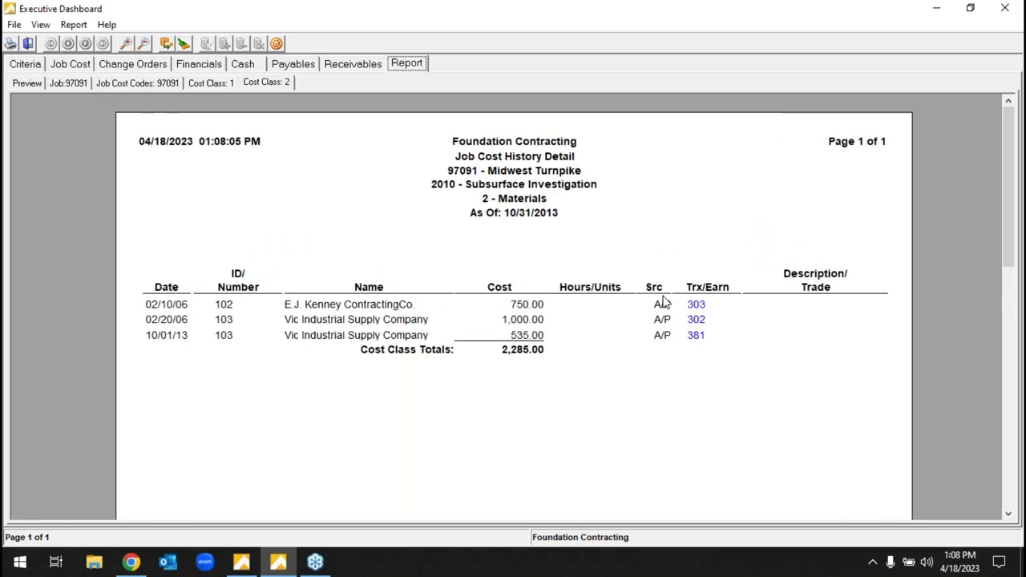
- Review the scanned invoice for transaction 303, then close it back to the A/P Invoice Detail Report
click(695, 305)
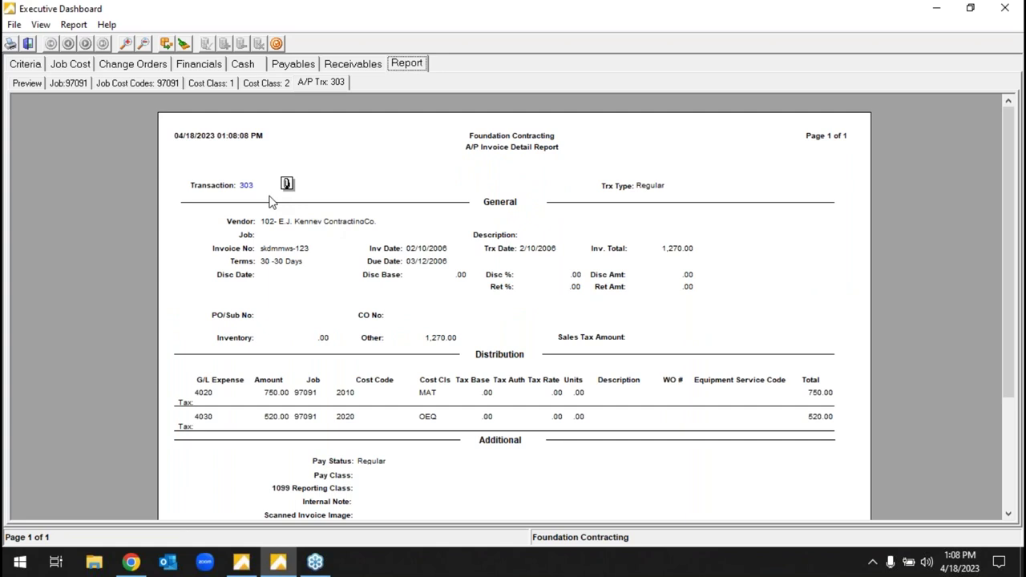
click(286, 185)
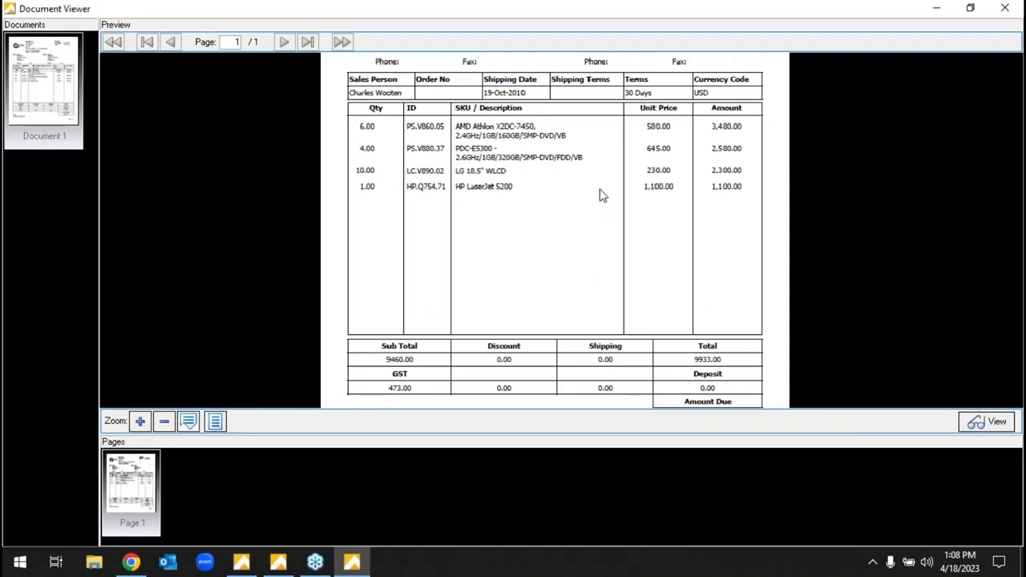
scroll(610, 265, up, 3)
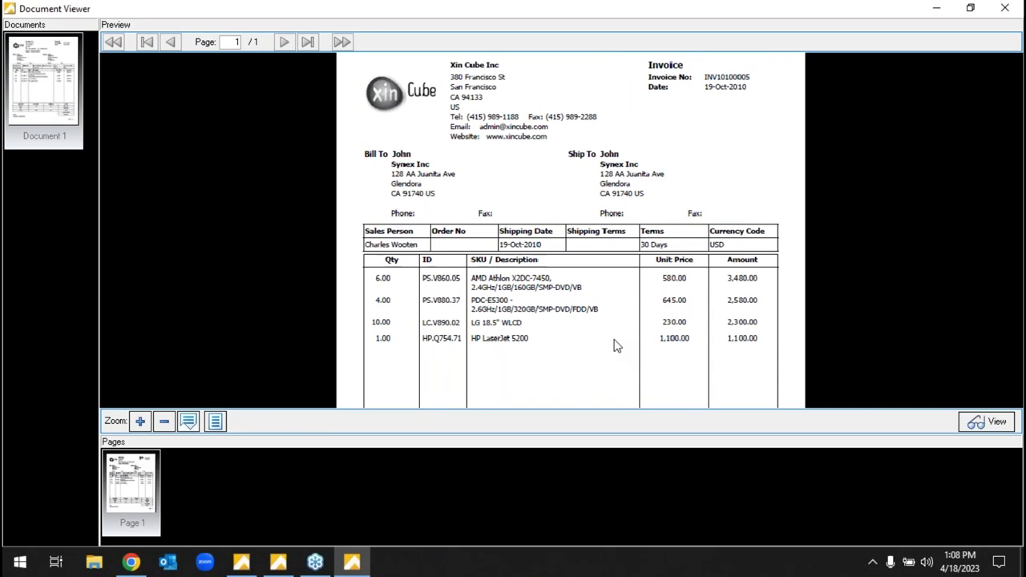
scroll(634, 264, up, 2)
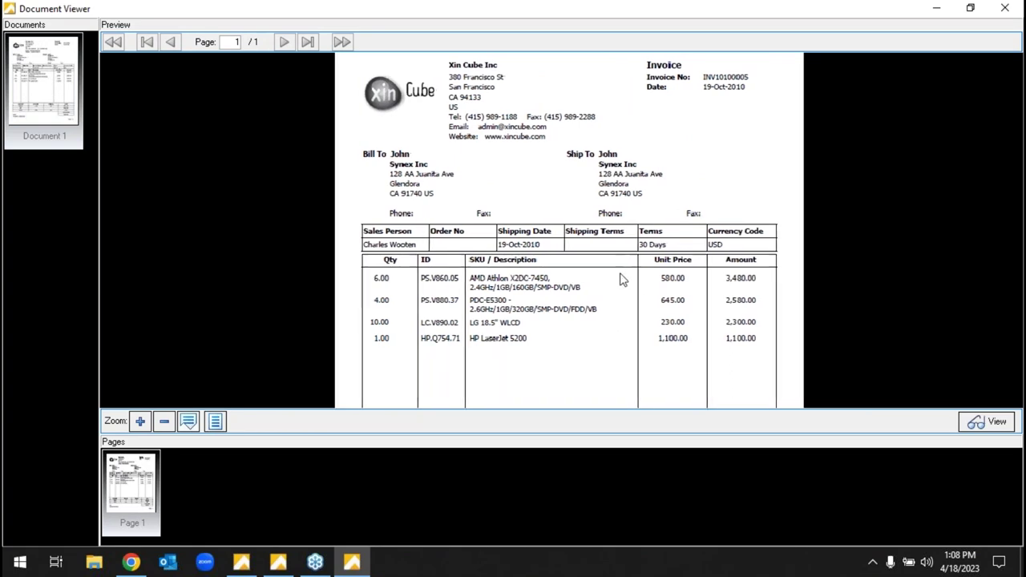
scroll(678, 199, up, 1)
scroll(737, 153, down, 1)
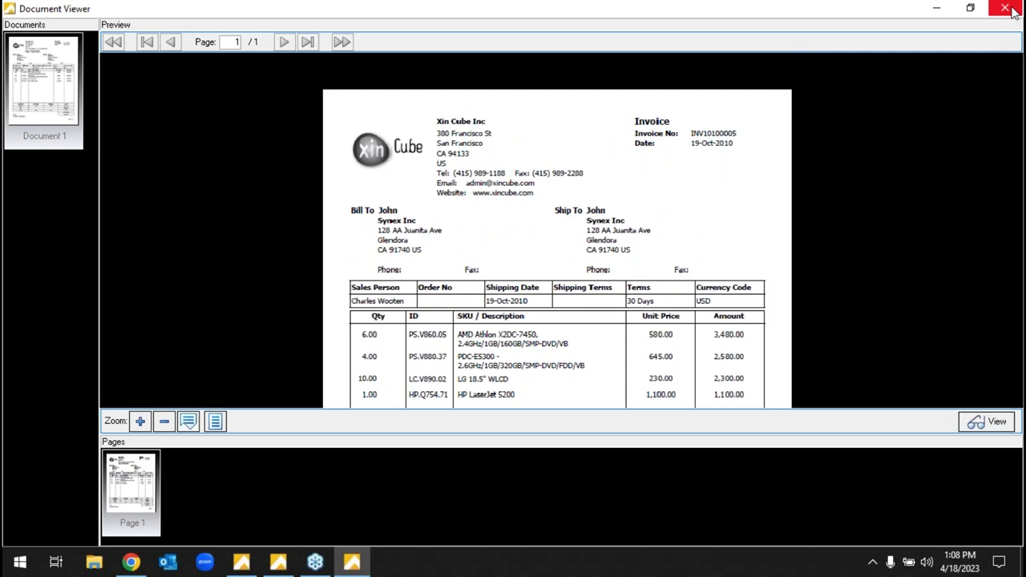
scroll(634, 275, down, 1)
scroll(631, 231, down, 2)
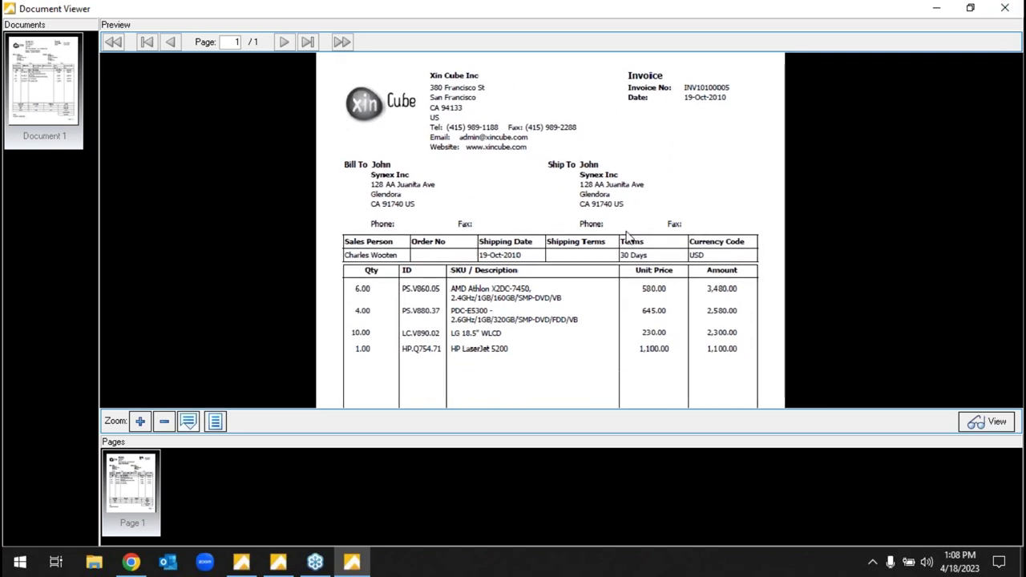
scroll(629, 236, up, 1)
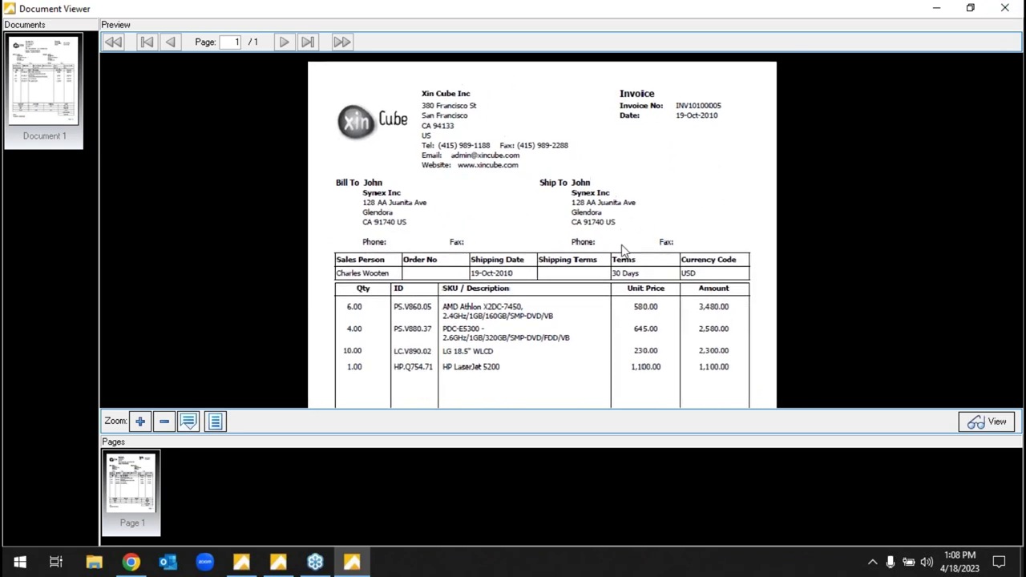
click(1004, 14)
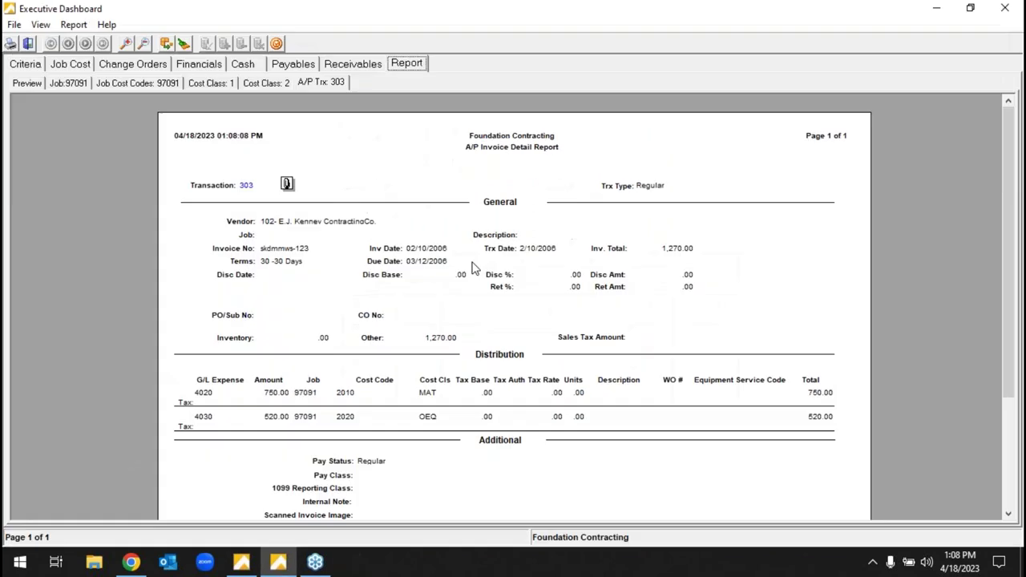
- Review the 97091 cost code report, toggling detail for codes 2010 and 2040, then open Change Orders
click(170, 84)
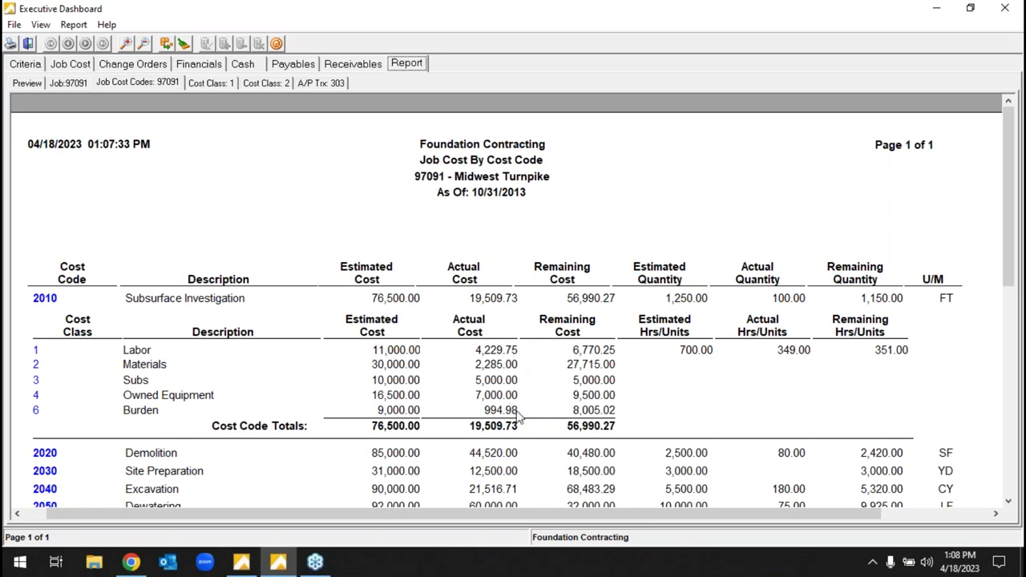
click(52, 298)
click(51, 354)
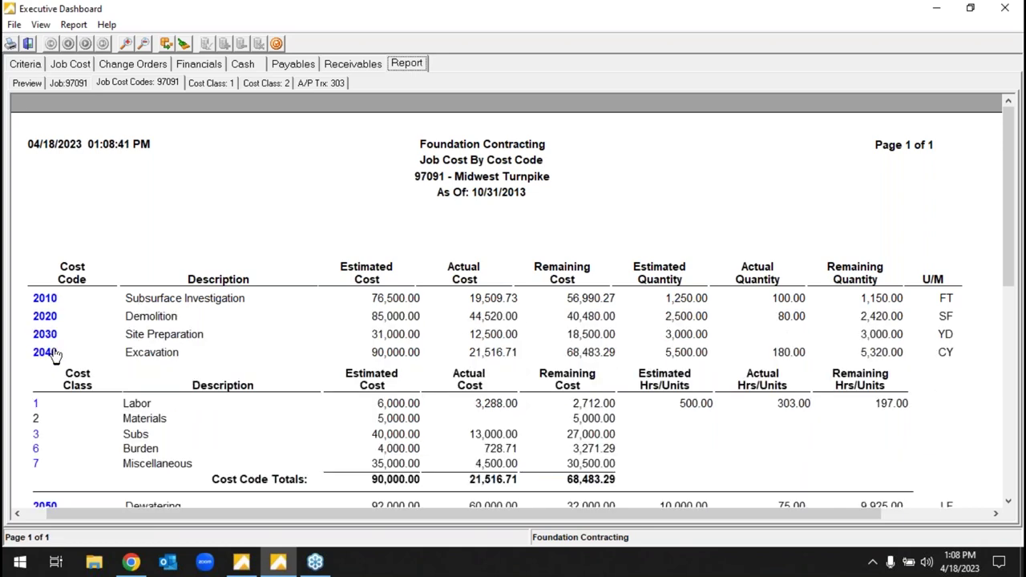
click(50, 352)
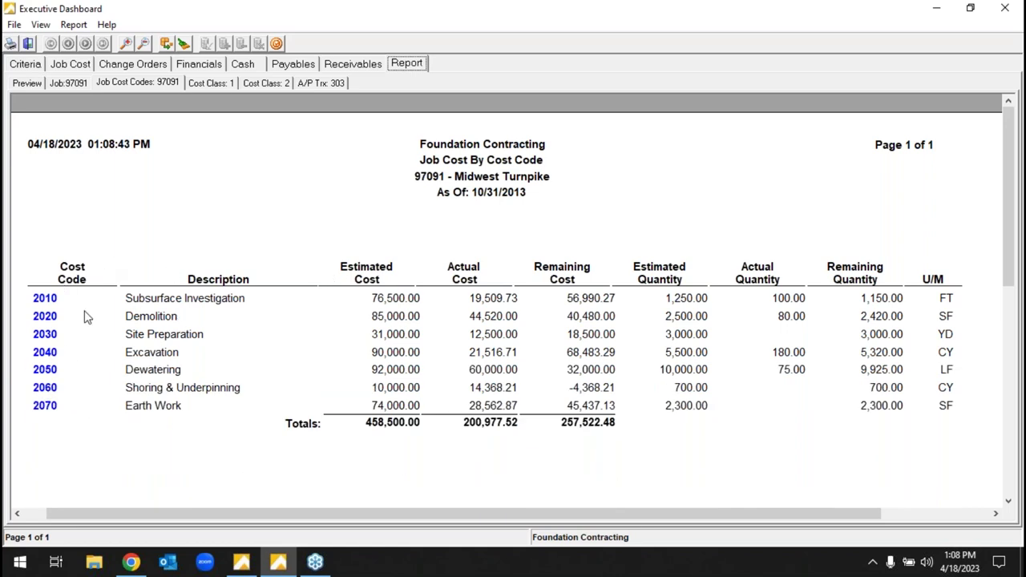
click(48, 299)
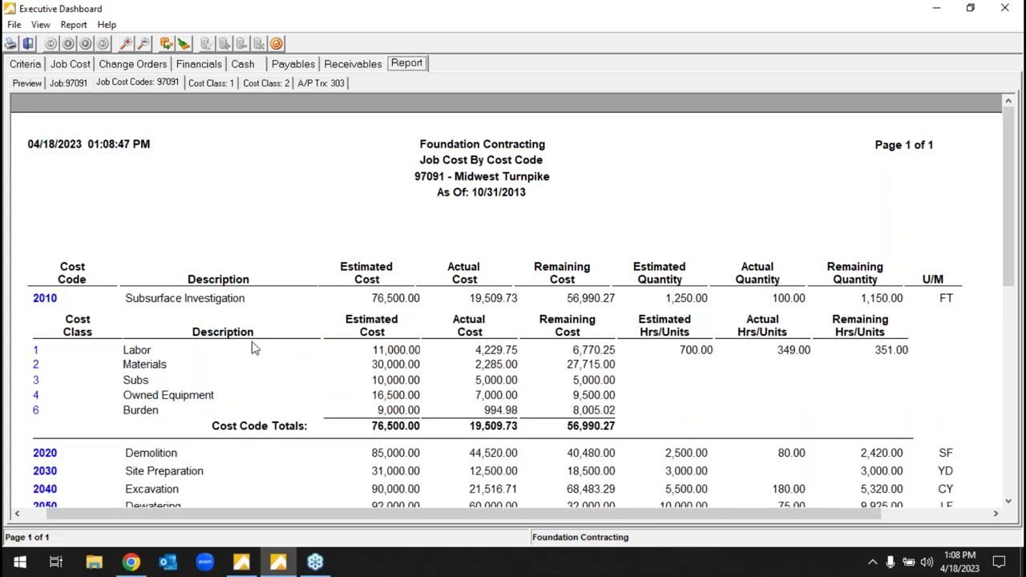
click(49, 300)
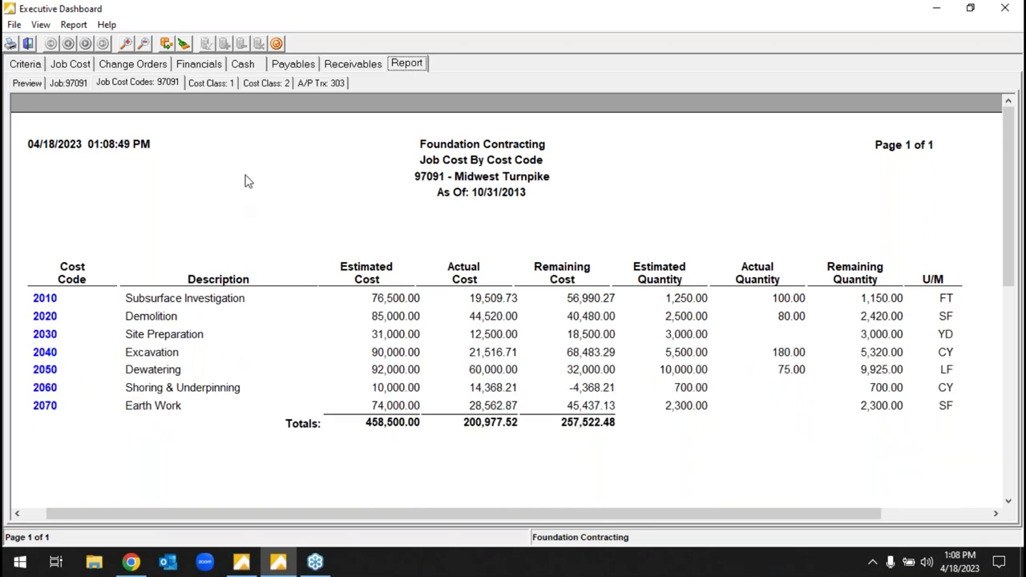
click(138, 69)
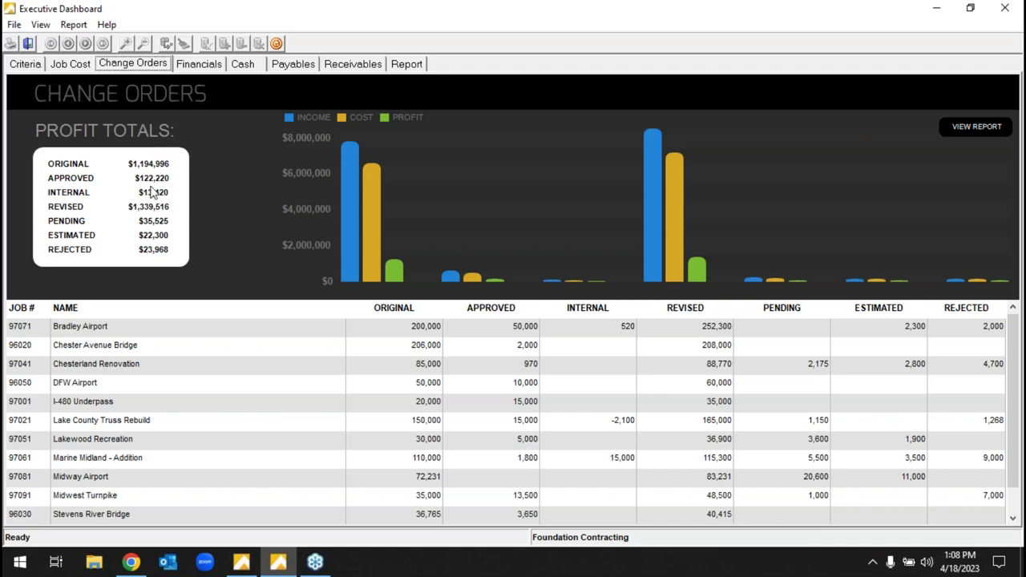
- Open Midwest Turnpike's change orders and inspect Approved, Pending and Rejected details, then open Financials
double_click(41, 501)
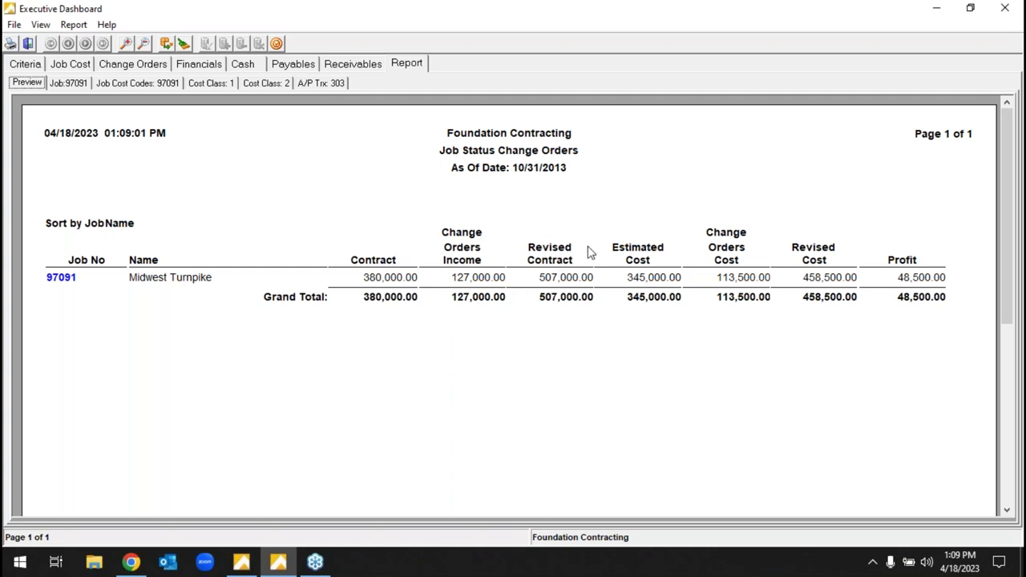
click(68, 278)
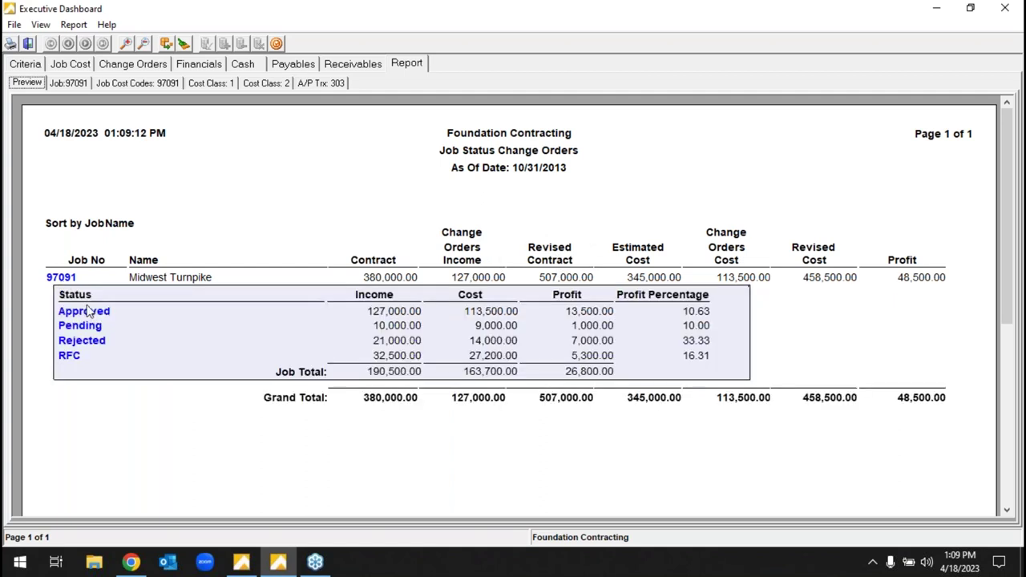
click(86, 312)
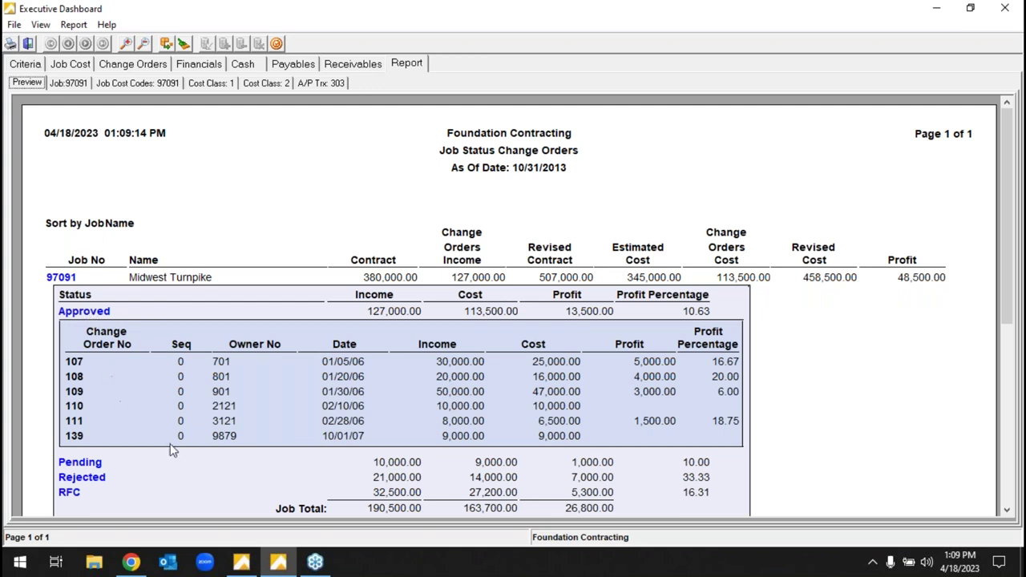
click(98, 312)
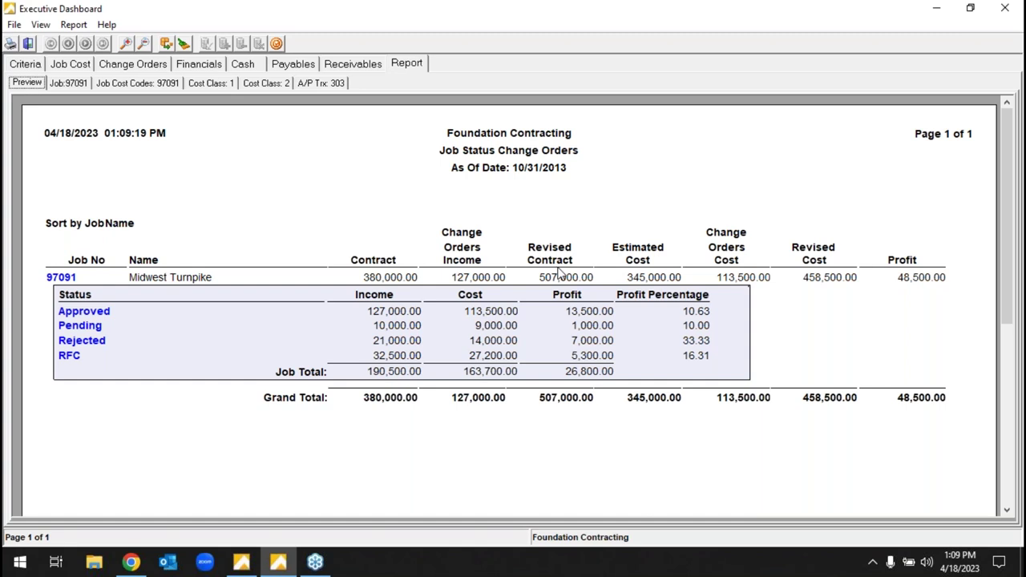
click(100, 330)
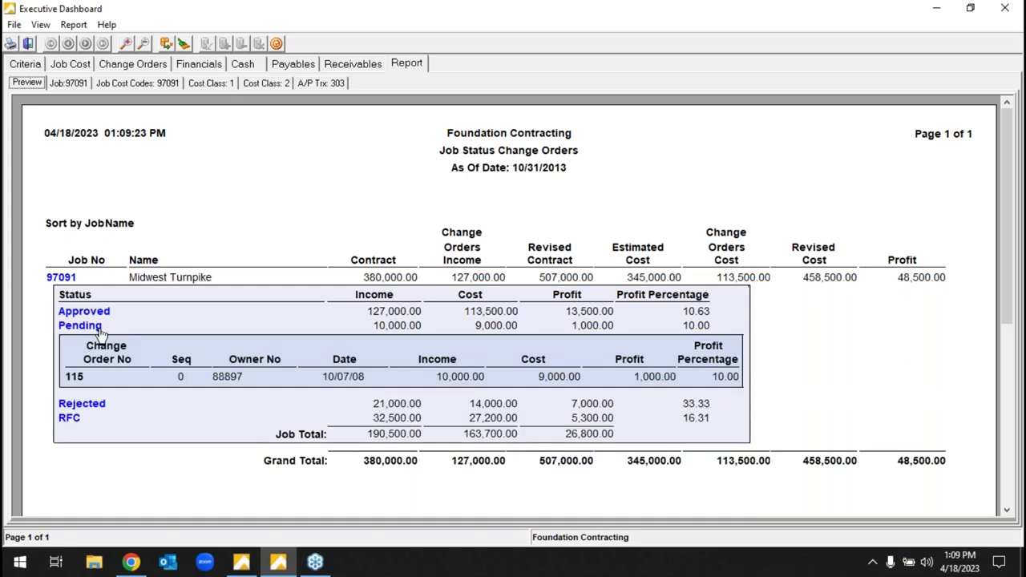
click(100, 328)
click(101, 342)
click(101, 343)
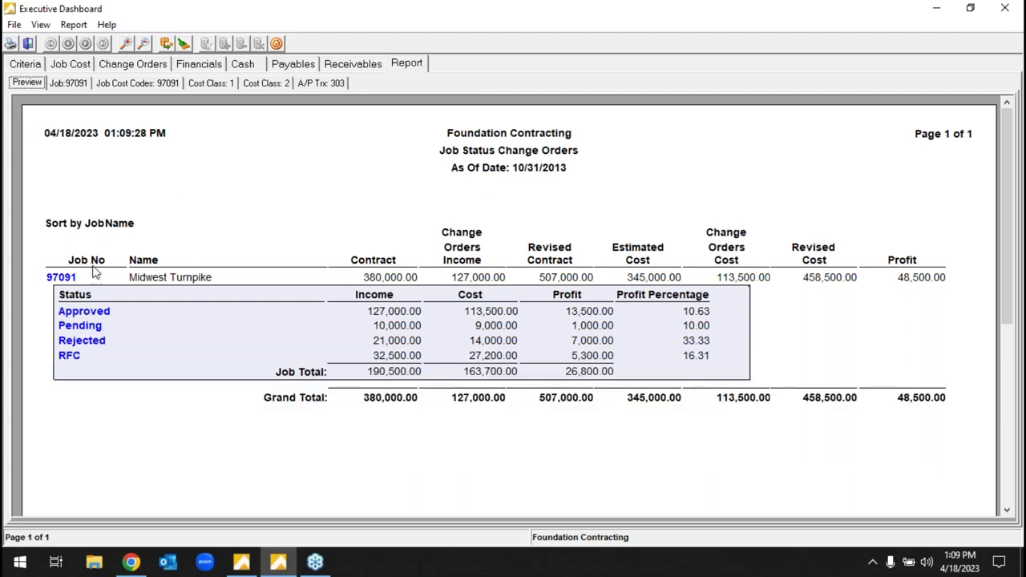
click(213, 66)
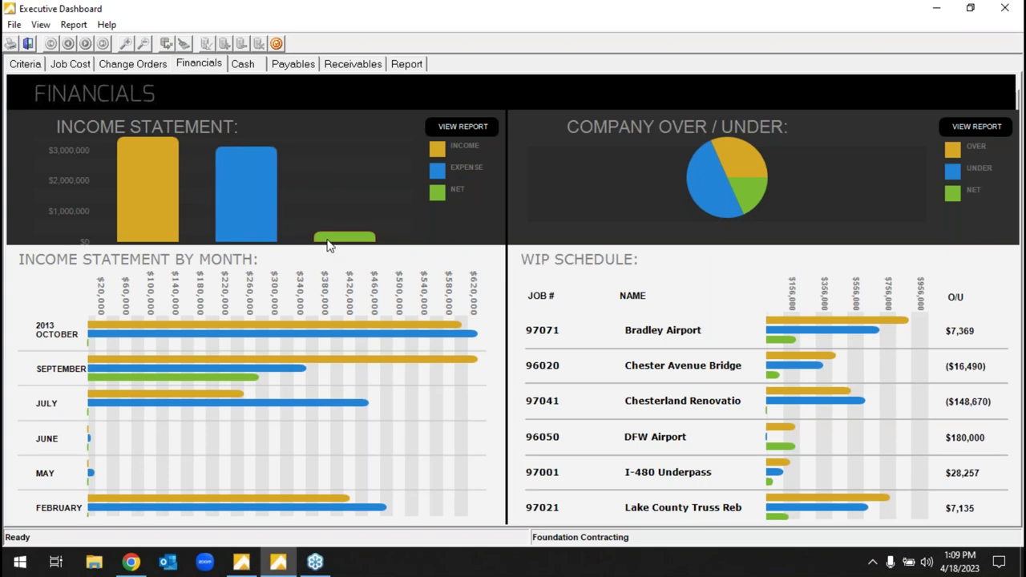
- Open the Over/Under Billing Report as of 10/31/2013 from the Company Over/Under panel
mouse_move(327, 244)
click(971, 128)
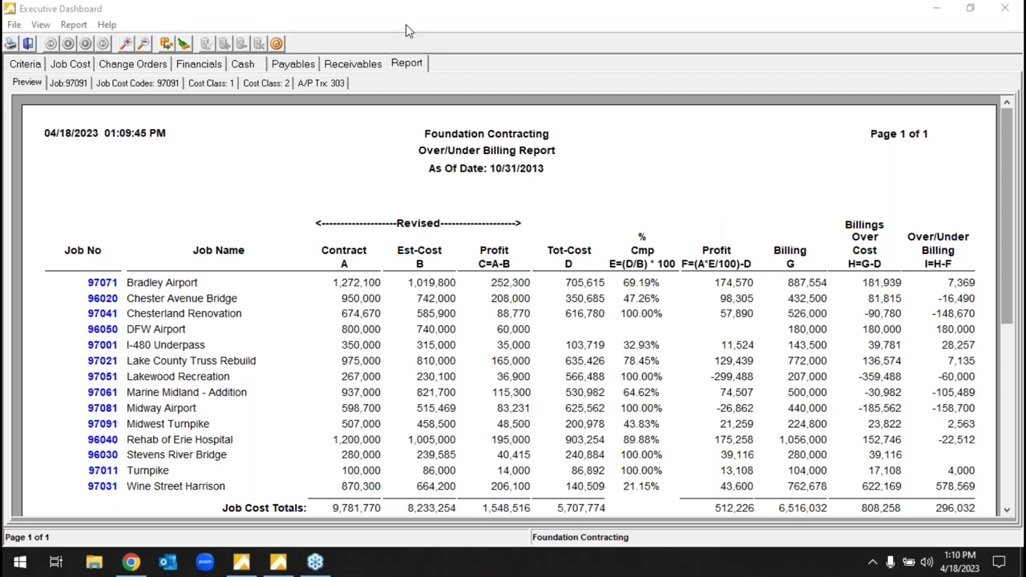
- Open the Aged Receivable Report by job, drill into job 97071, then minimize the dashboard
click(348, 68)
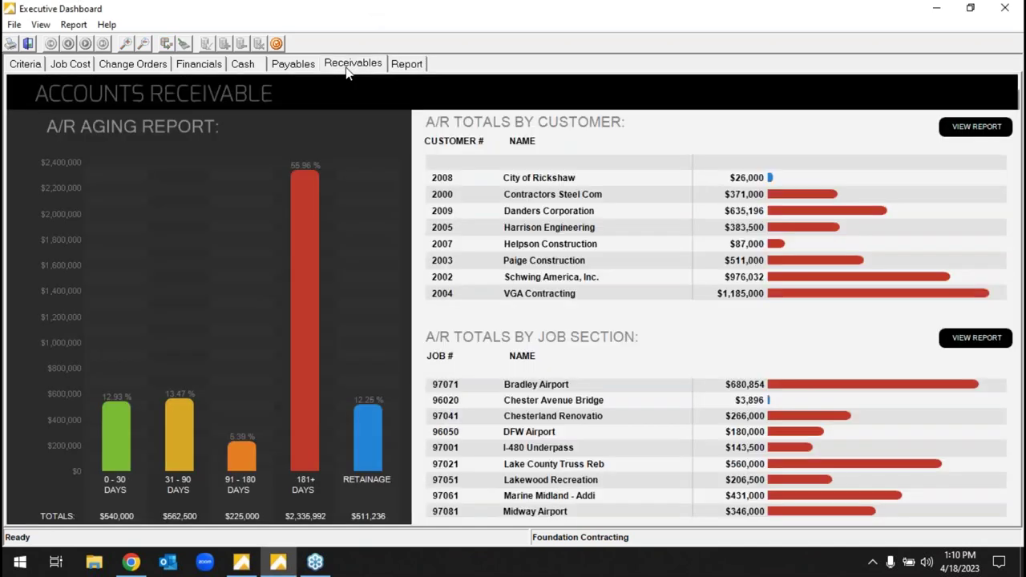
mouse_move(378, 445)
click(977, 340)
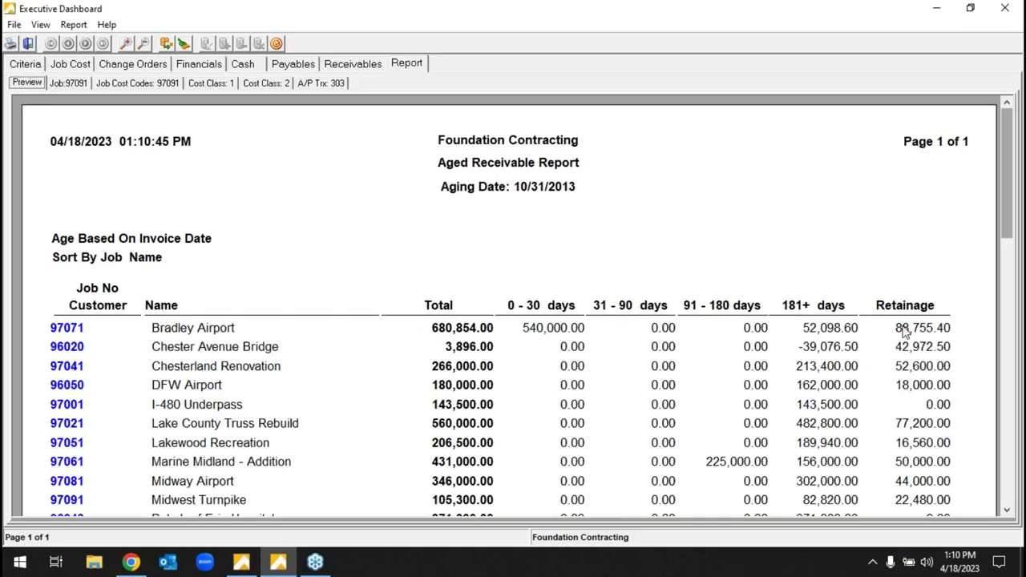
click(76, 333)
click(74, 326)
click(80, 66)
click(937, 8)
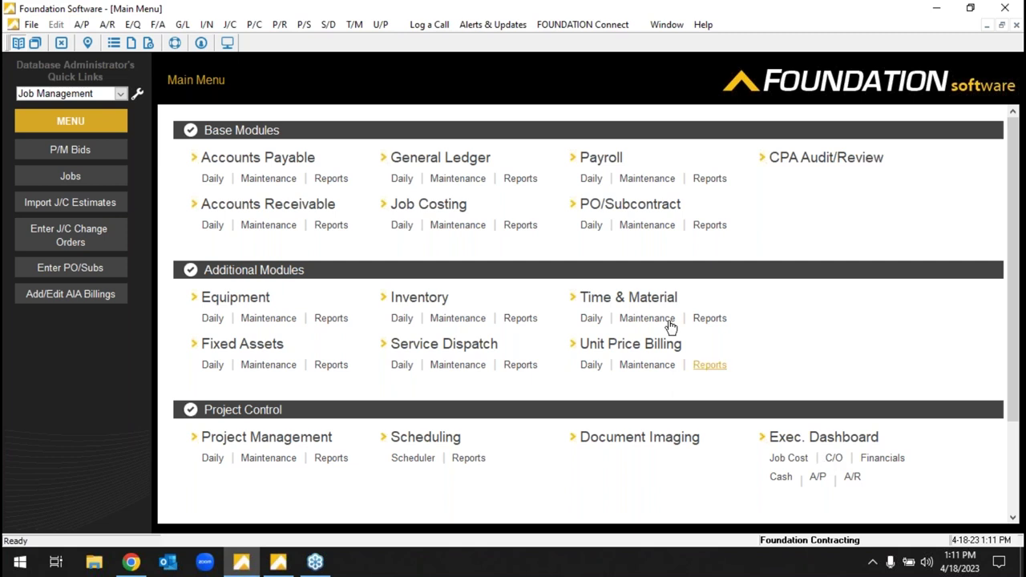
- Set up the J/C Activity report as a Job Summary with sort range starting at job 97021
click(522, 226)
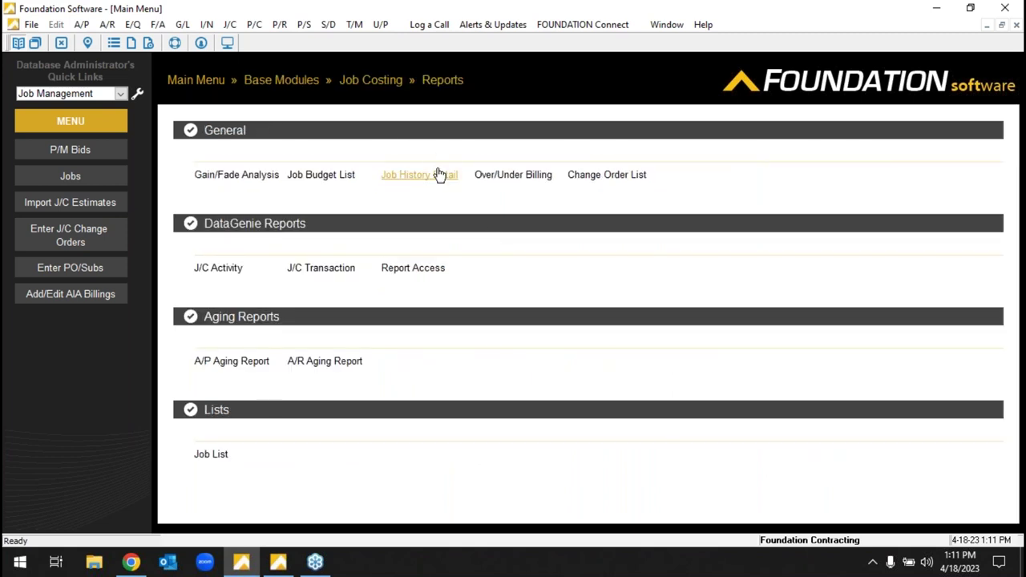
click(228, 268)
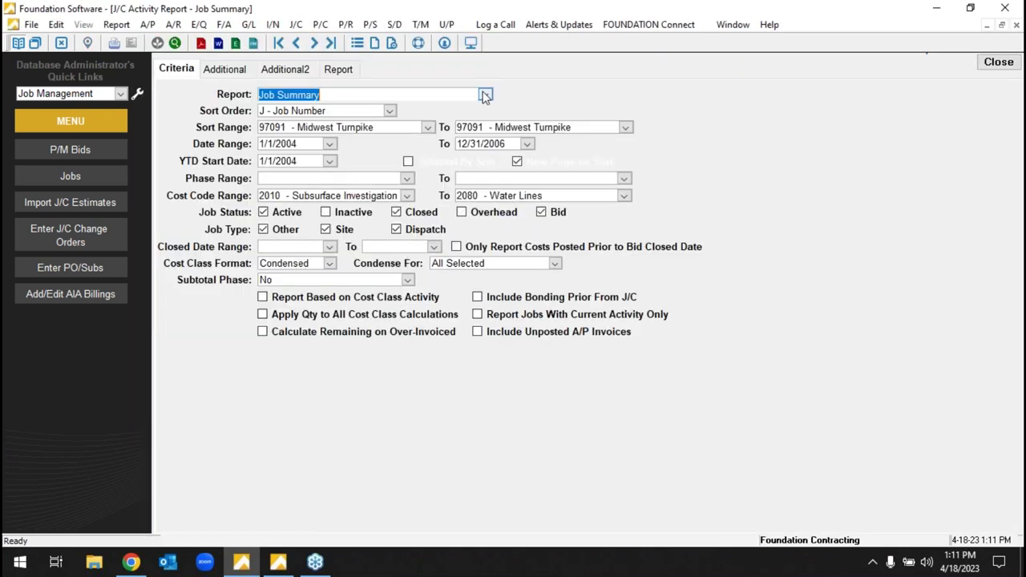
click(485, 94)
drag(794, 346, 881, 501)
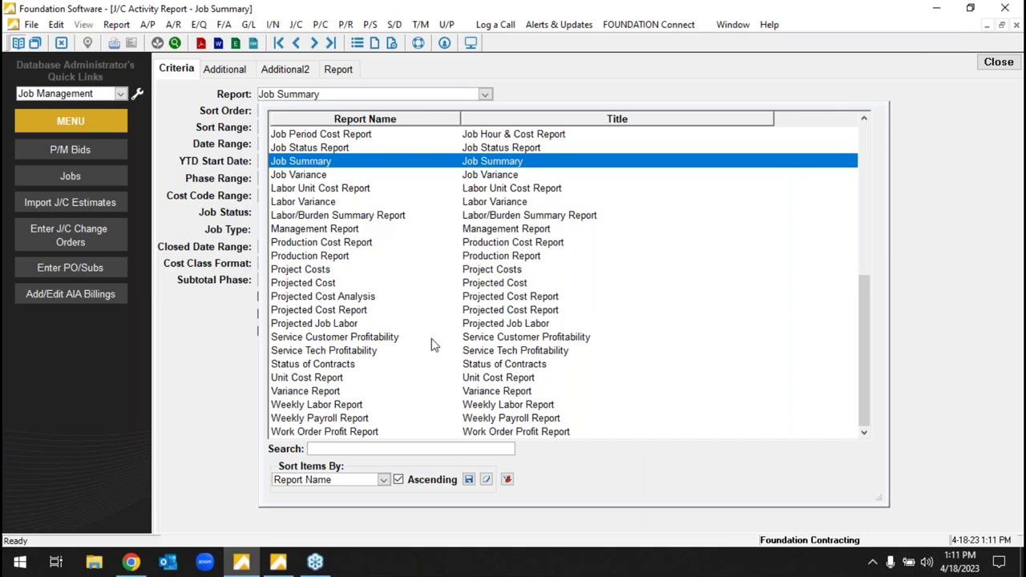
click(339, 99)
click(361, 130)
text(97021 - Lake County Truss Rebuild)
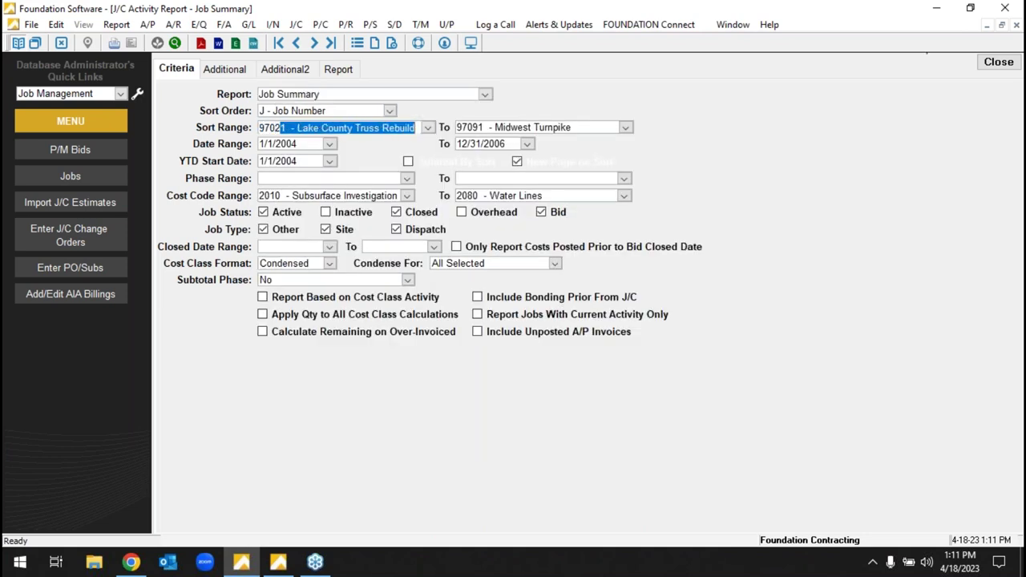
- Generate the Job Summary, page back from the last page to Midwest Turnpike, and close it
click(338, 70)
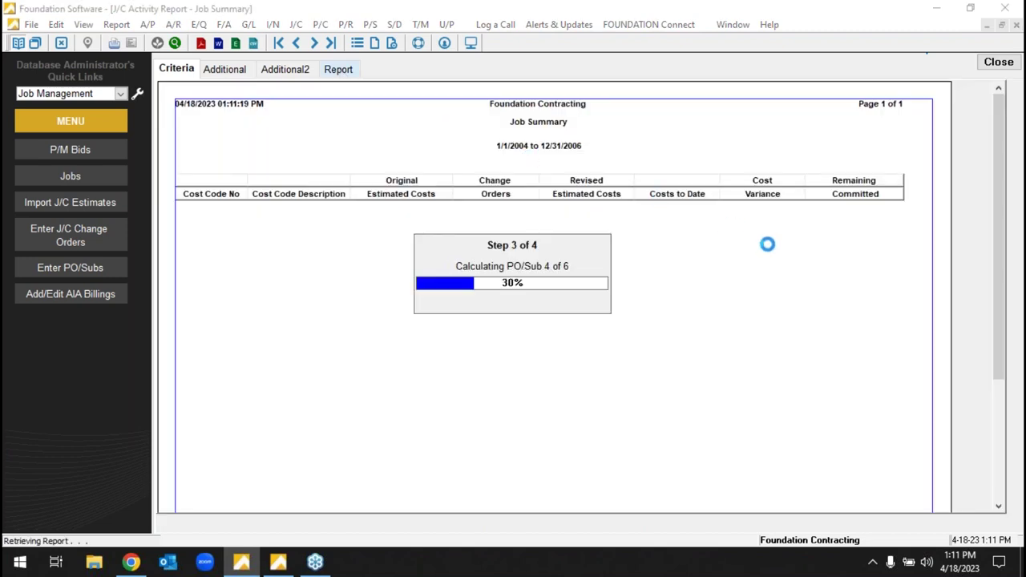
click(330, 43)
click(297, 44)
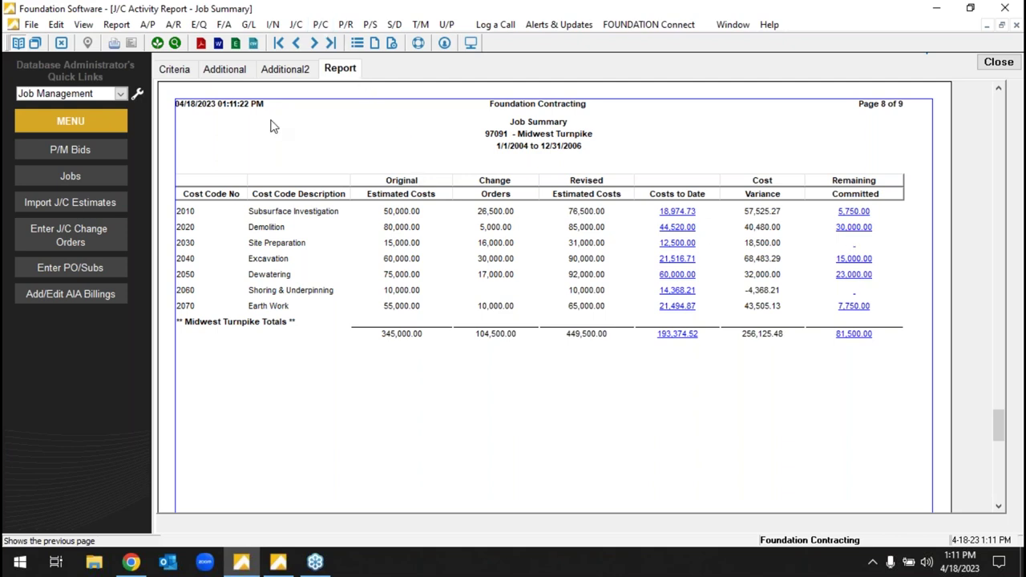
click(983, 68)
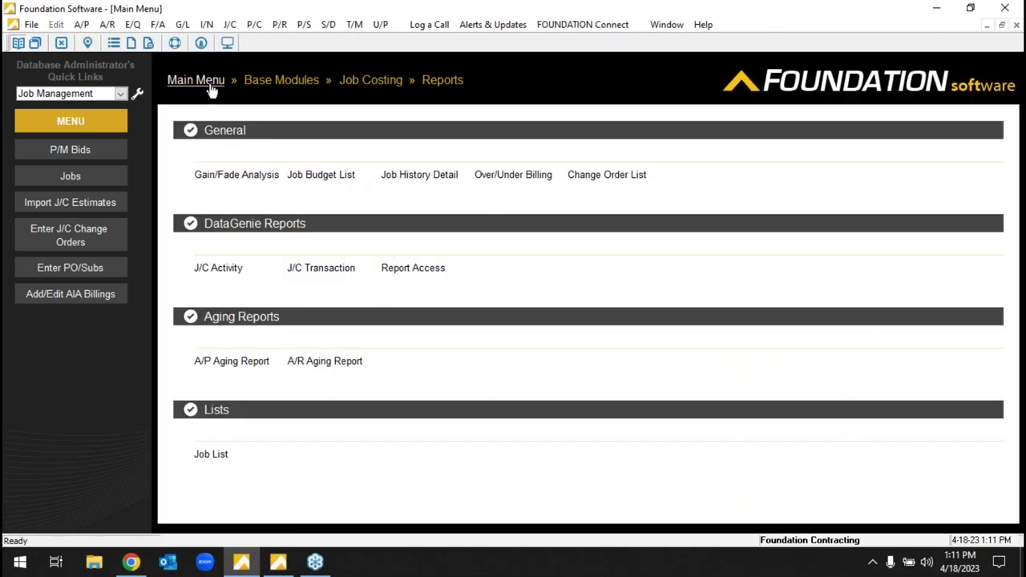
- Load job 95001 Harrison Street Bridge in Job Costing maintenance
click(210, 87)
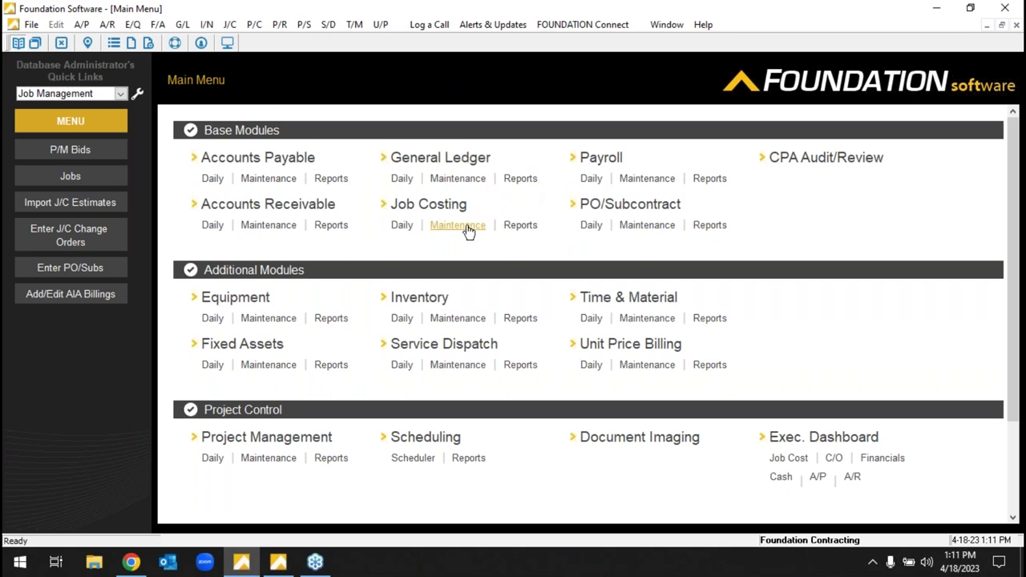
click(48, 177)
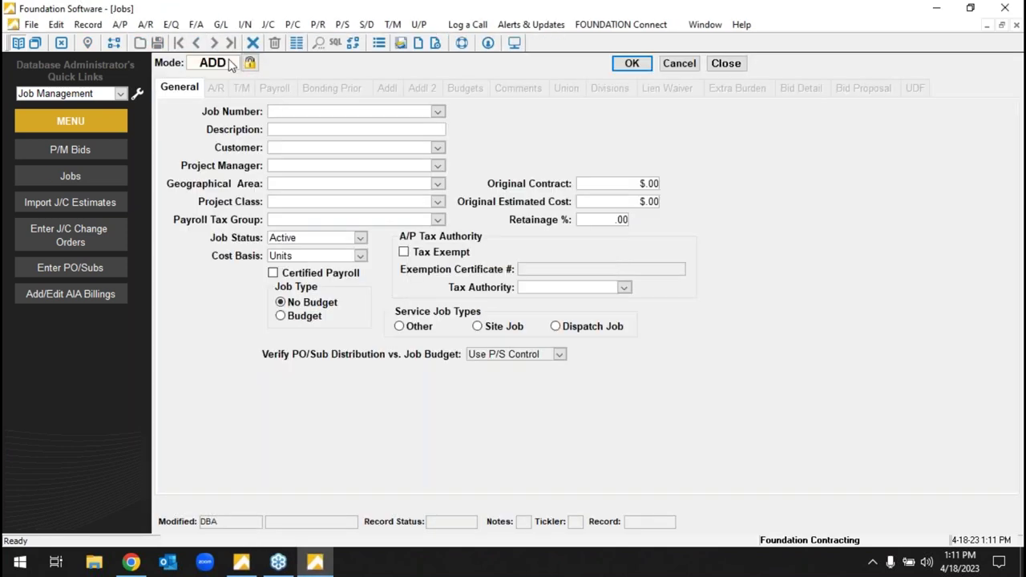
click(438, 112)
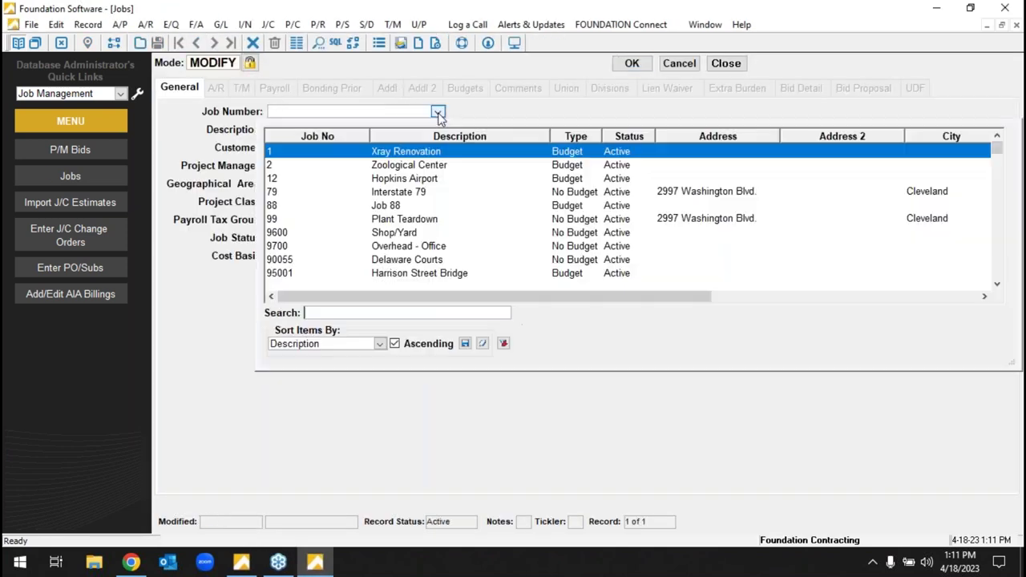
click(440, 273)
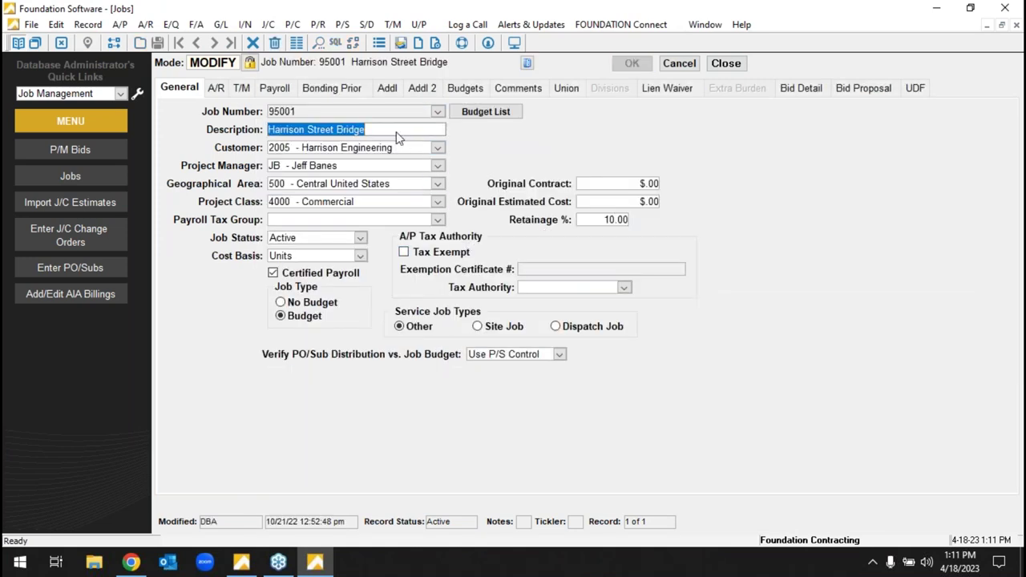
- Set the job's geographical area to 90 Lake County and project class to 3000 Government
click(347, 149)
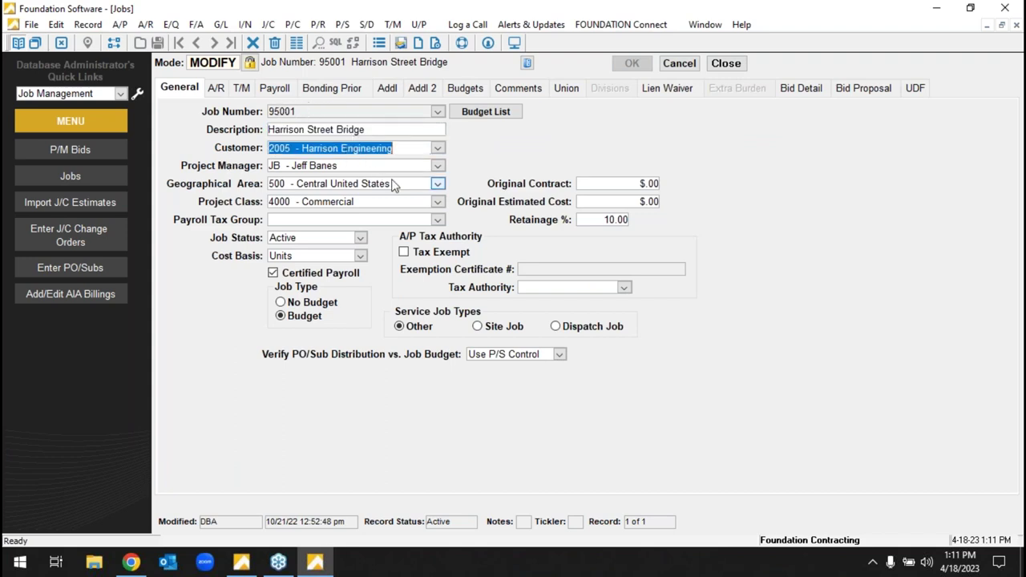
key(Tab)
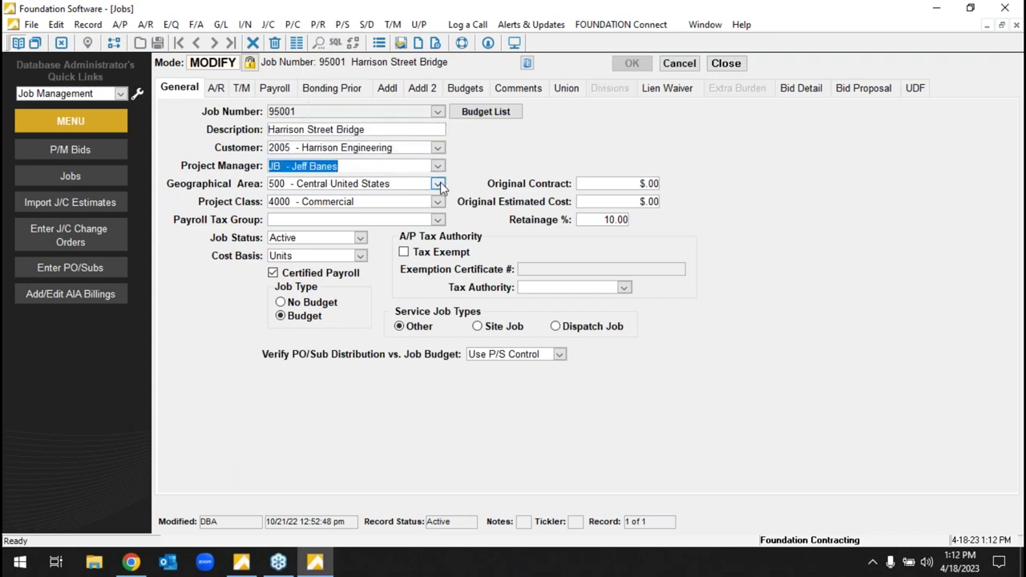
click(437, 184)
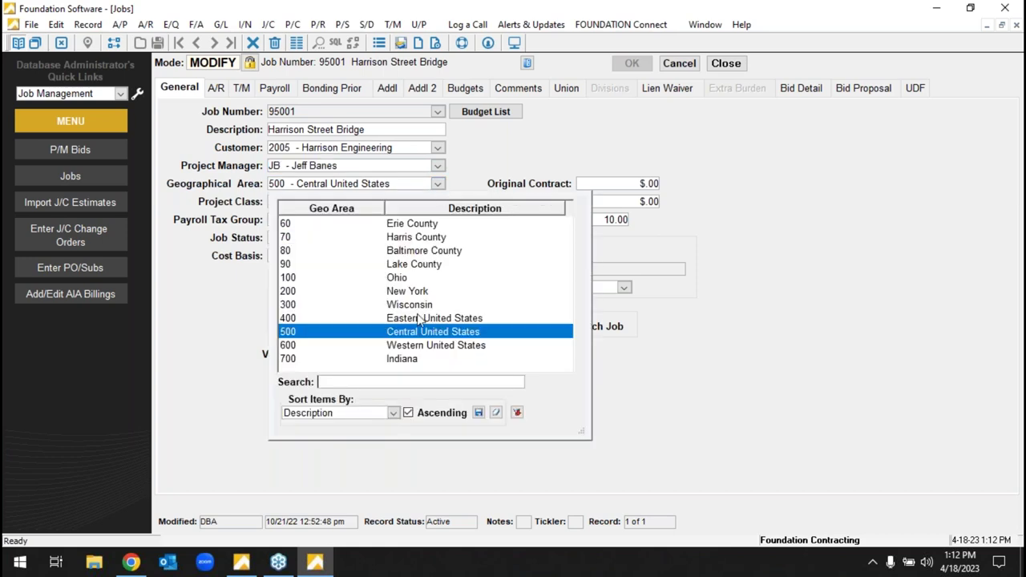
click(421, 266)
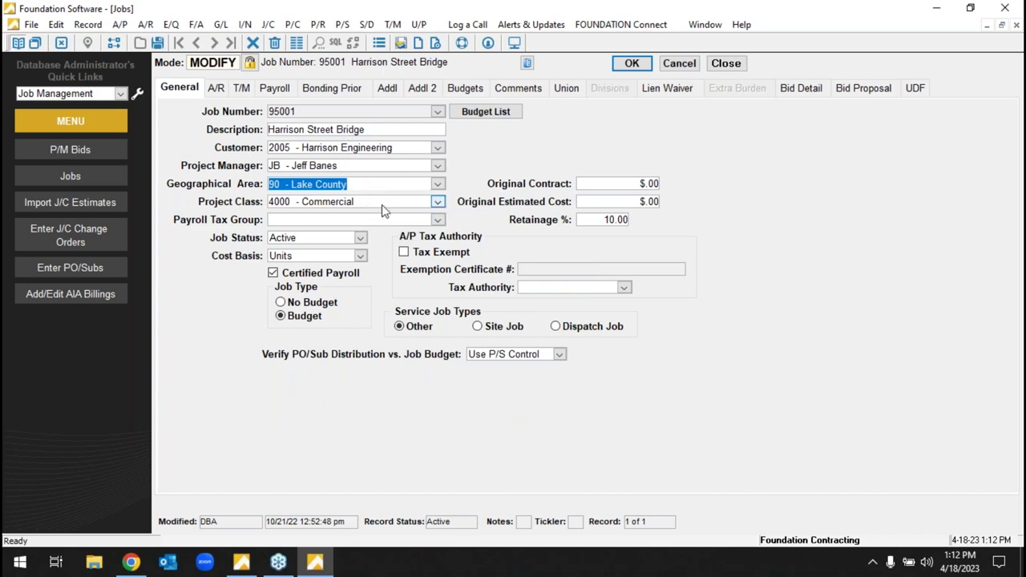
click(437, 201)
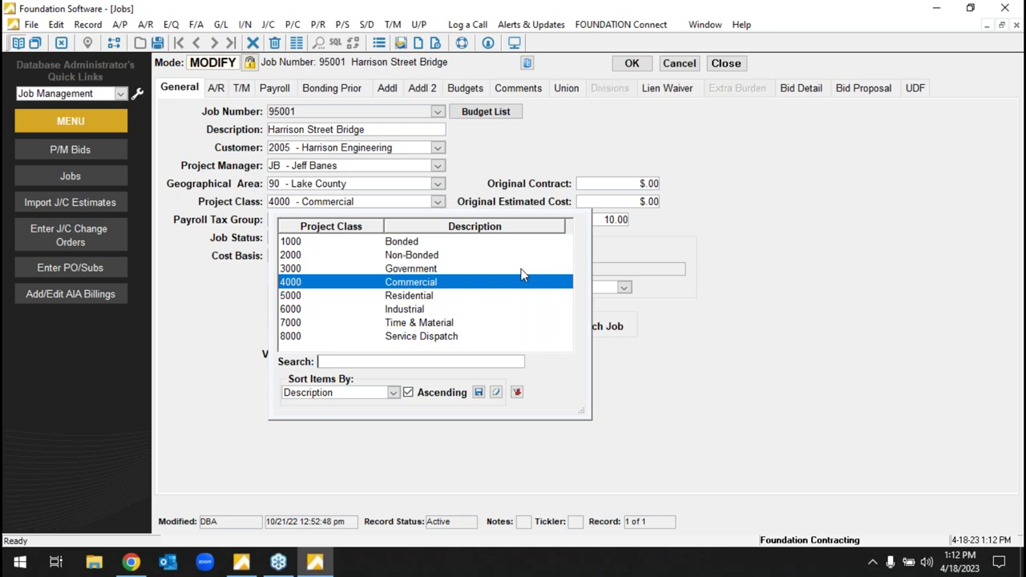
click(431, 269)
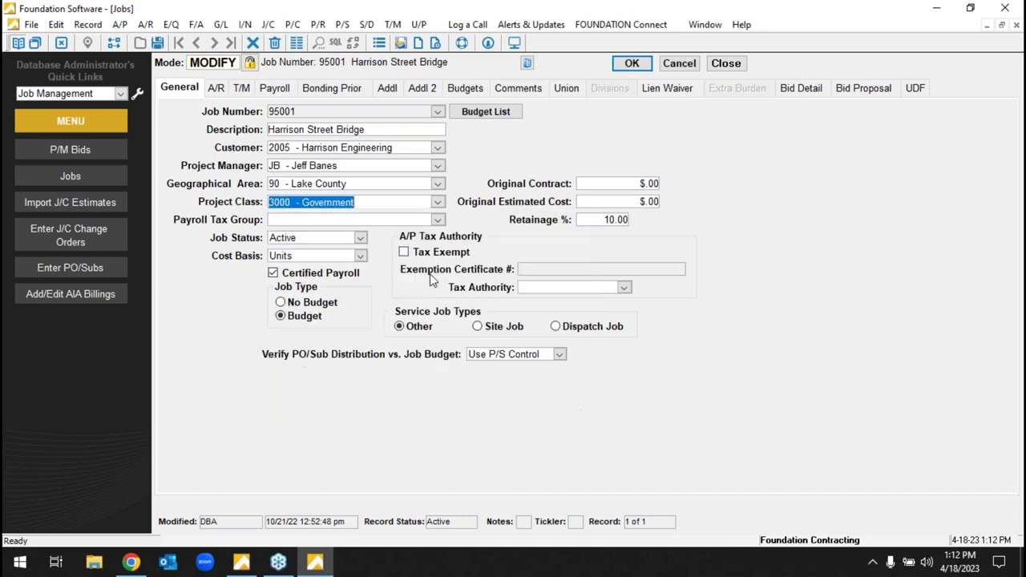
click(444, 218)
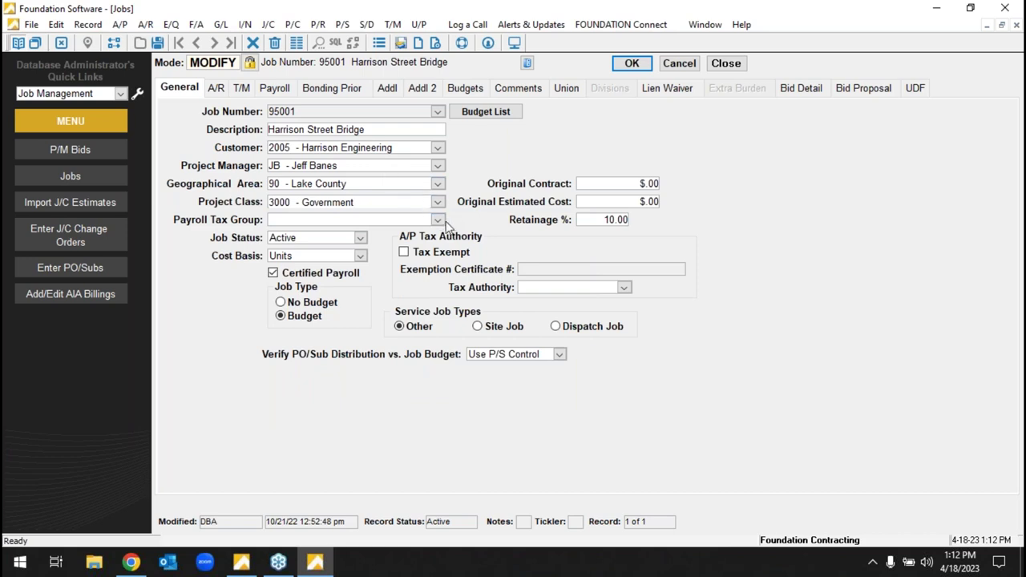
- Check the job's payroll tax groups, certified payroll and union settings, leaving them unchanged
click(439, 220)
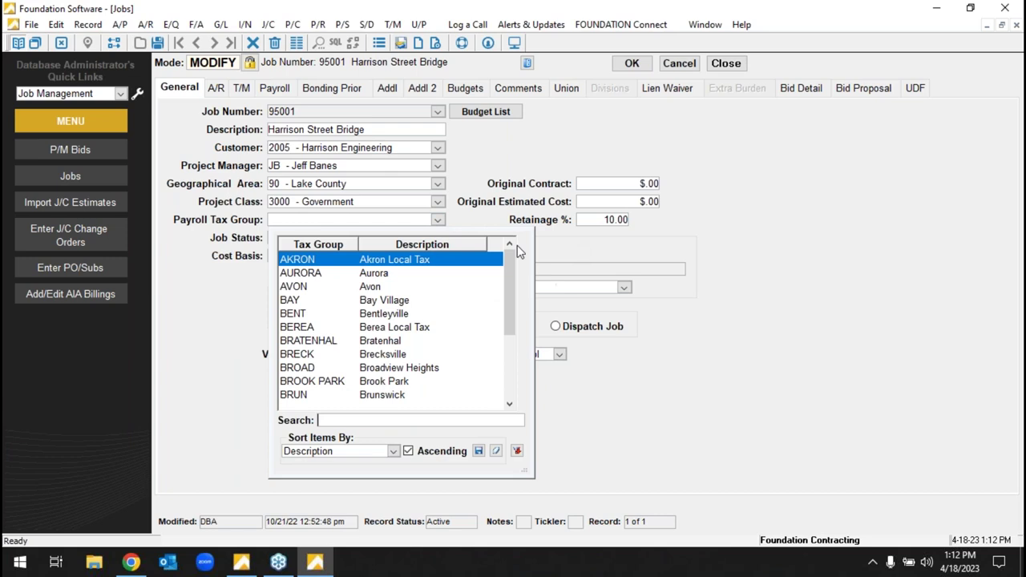
drag(512, 291, 518, 384)
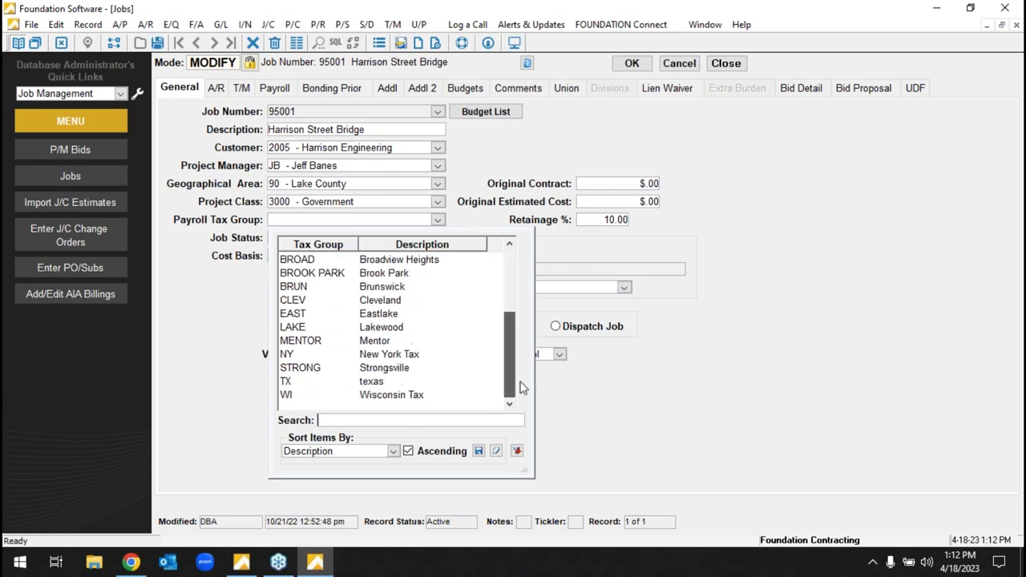
click(385, 220)
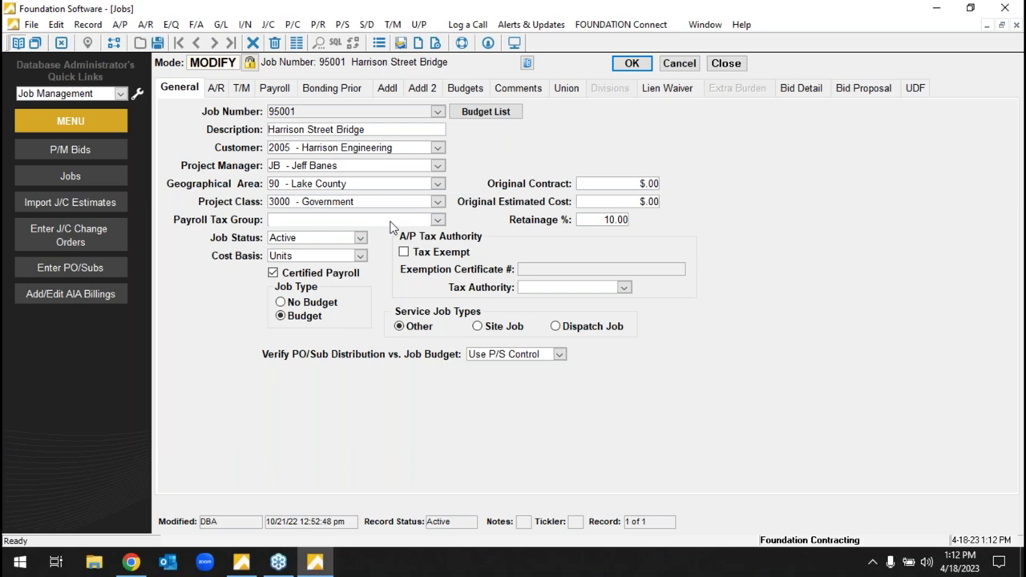
click(351, 273)
click(353, 276)
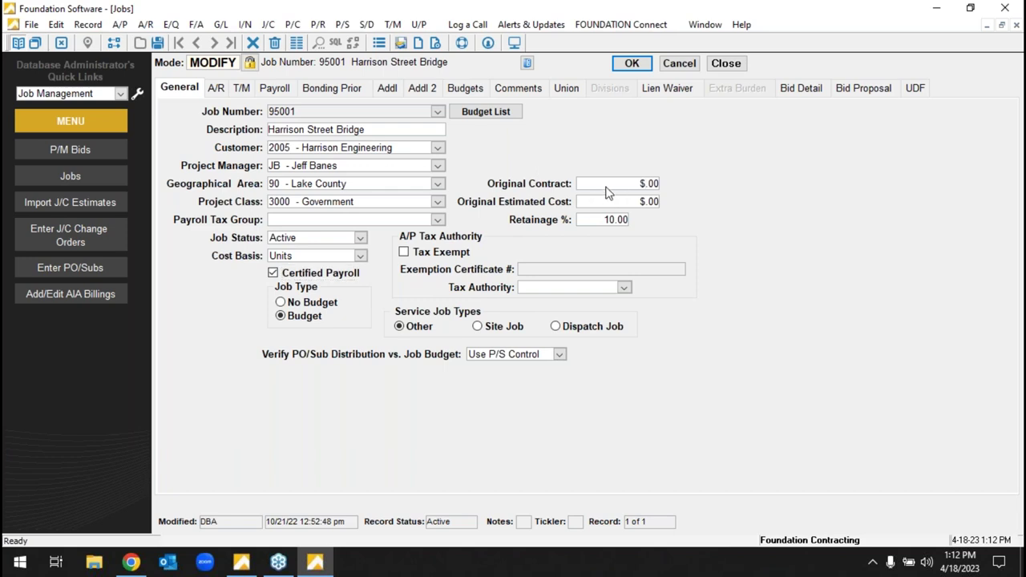
click(566, 88)
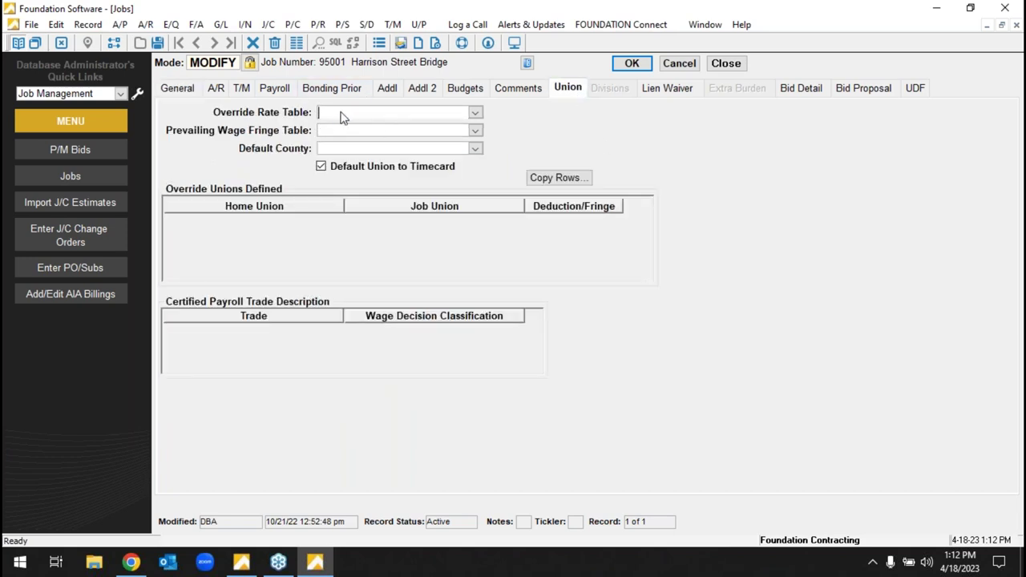
click(179, 88)
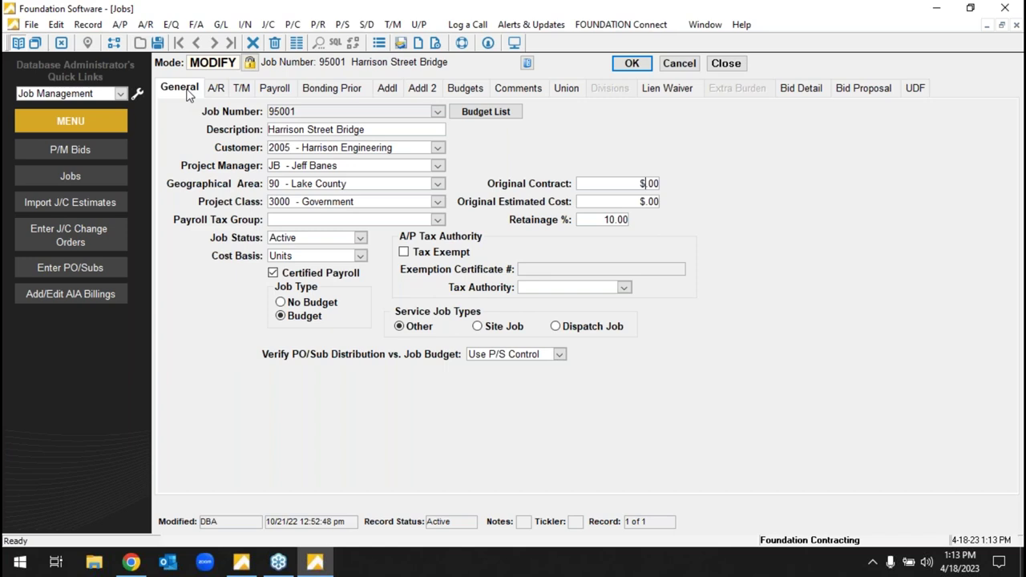
text(100000)
text(0)
text(800000)
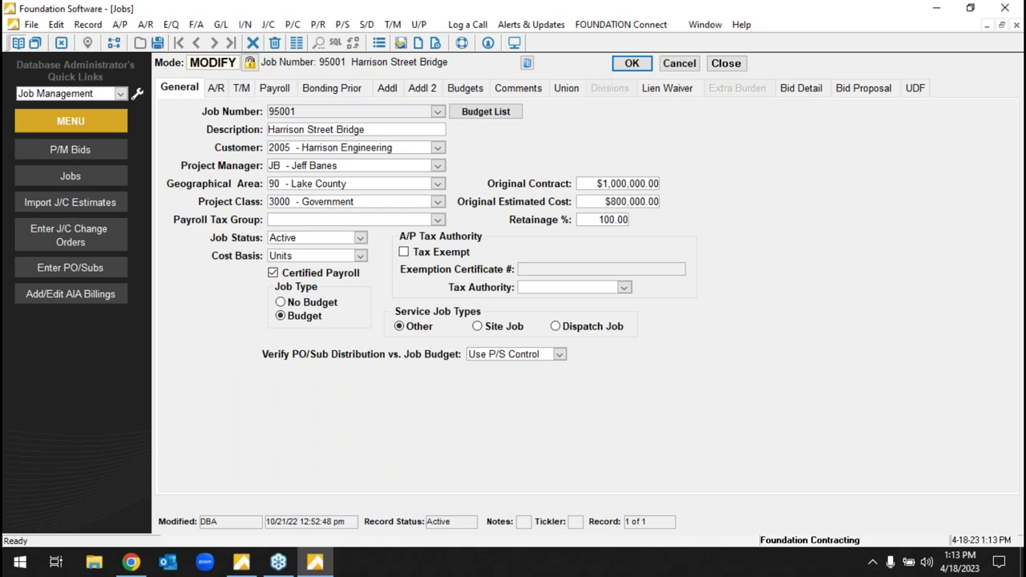
key(Tab)
click(624, 204)
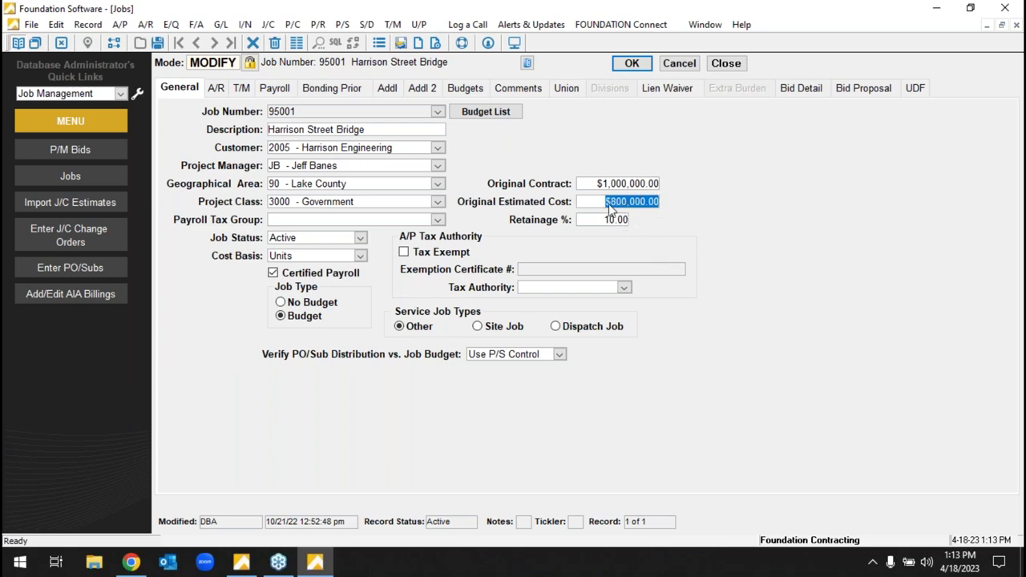
double_click(630, 204)
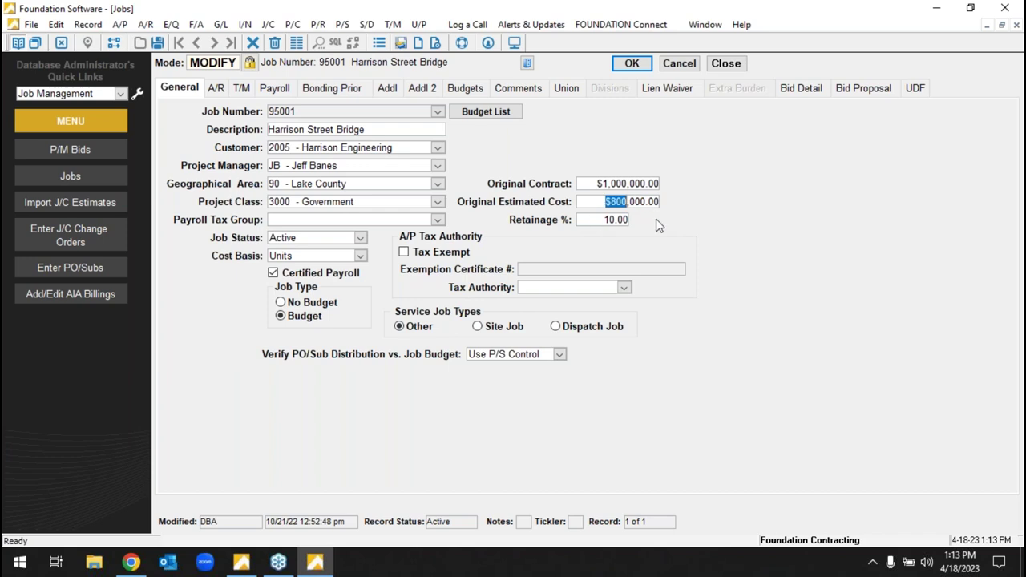
- Review the Labor and Materials estimates for cost codes 1110 and 1120, then save the job
click(471, 95)
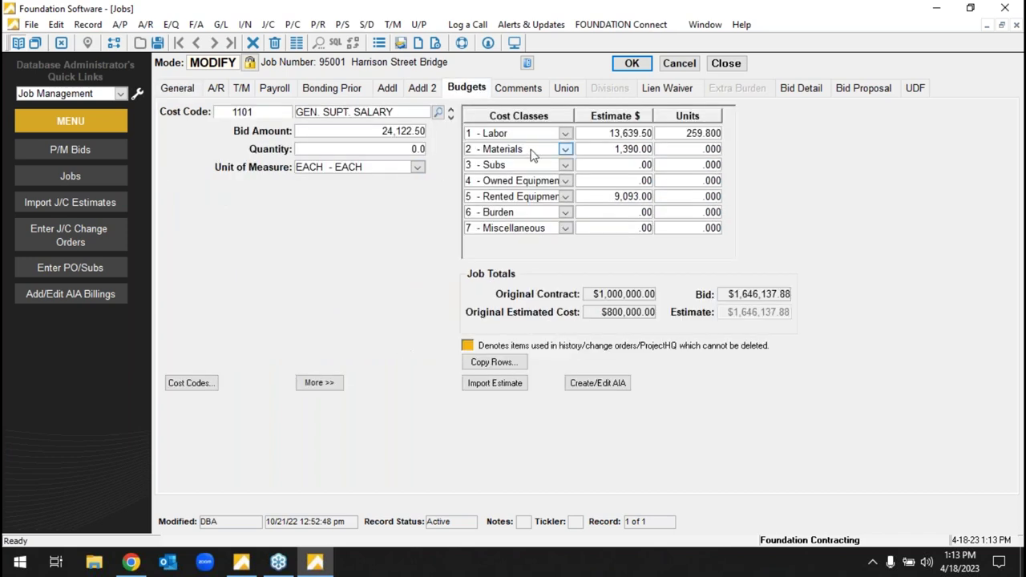
click(451, 117)
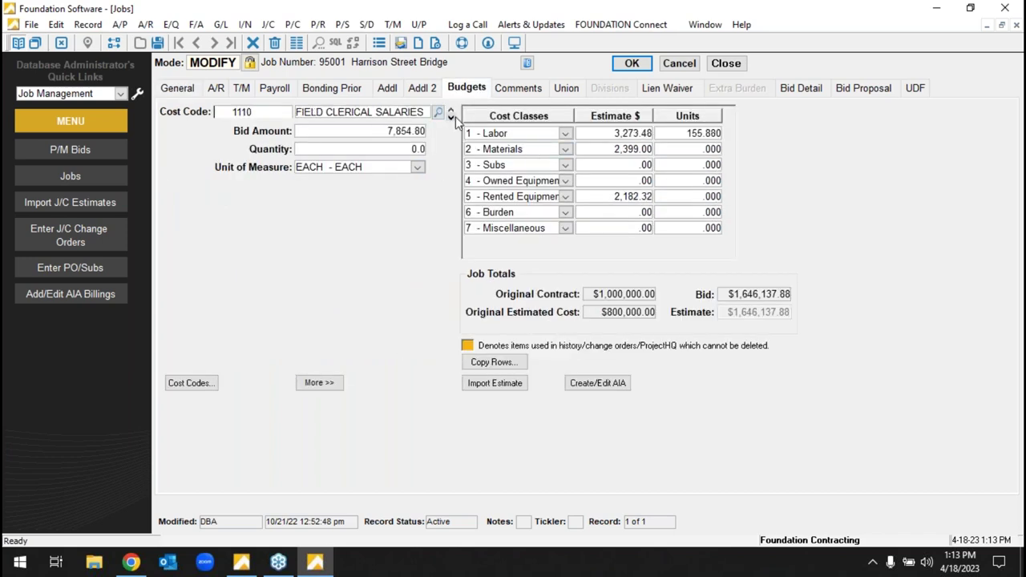
click(607, 135)
click(648, 152)
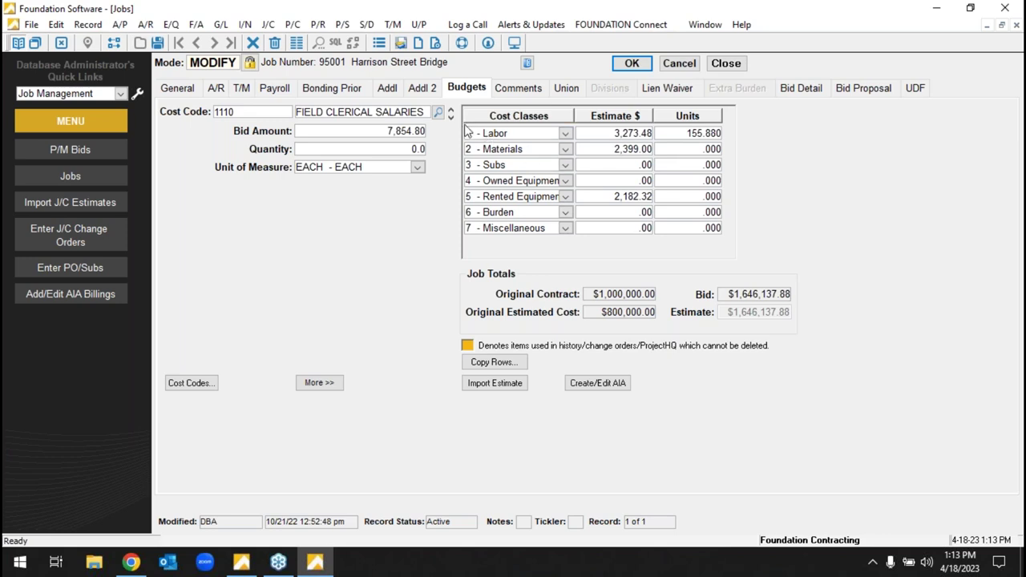
click(451, 118)
scroll(451, 120, down, 2)
scroll(577, 156, up, 2)
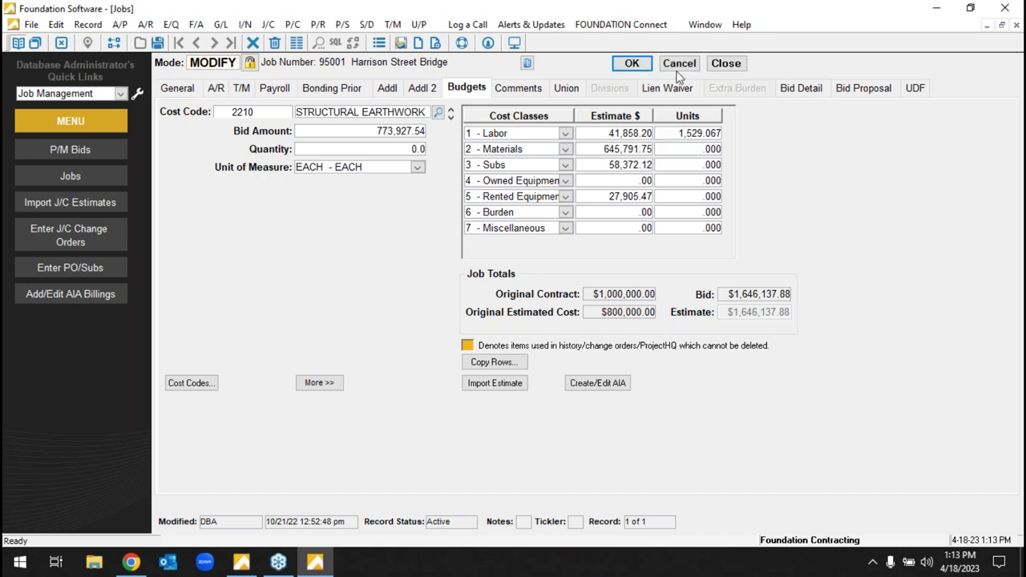
click(631, 64)
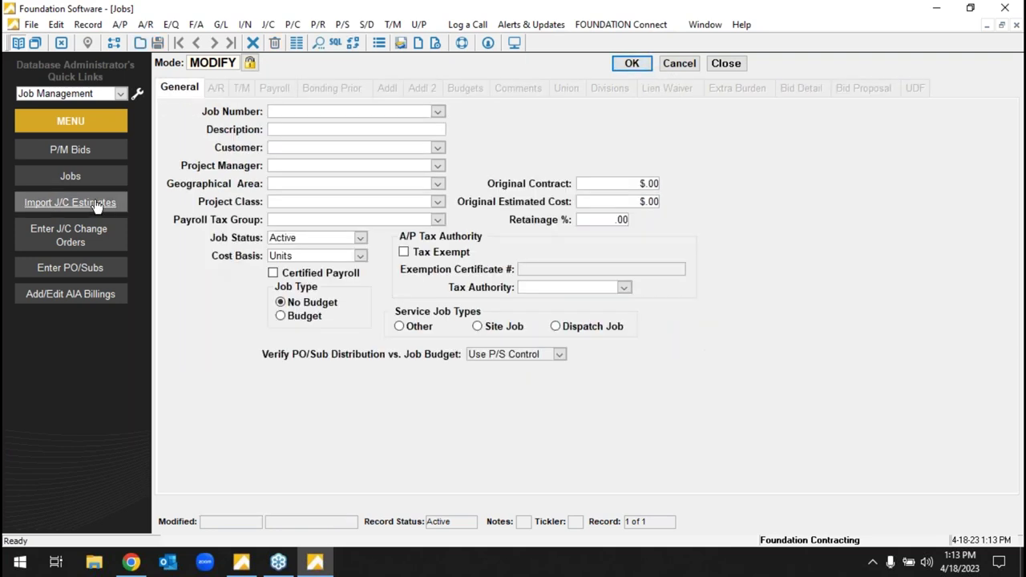
- Load bid B103 Waite Elementary School in the Bids form, keeping its status OPEN
click(95, 152)
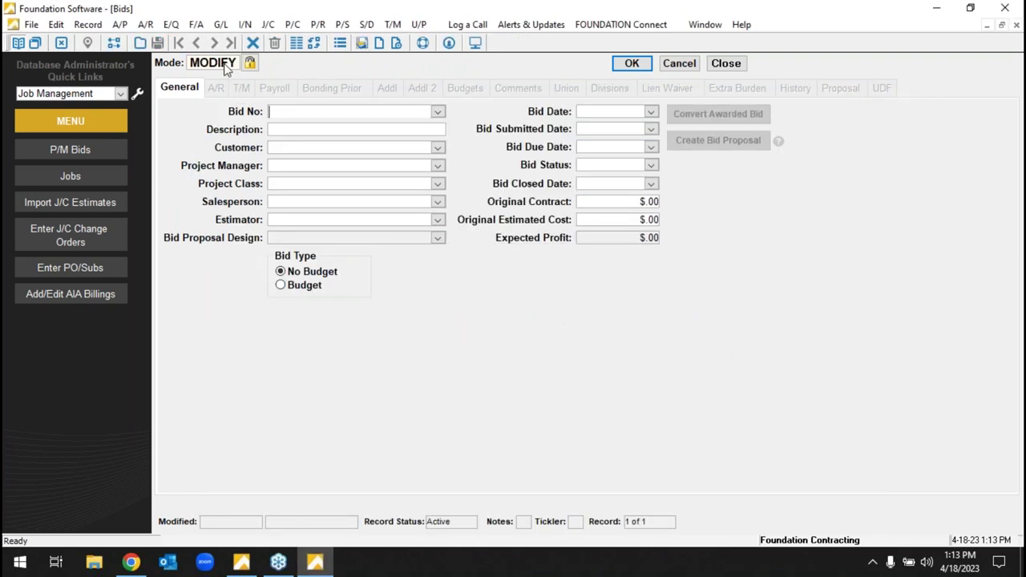
click(437, 112)
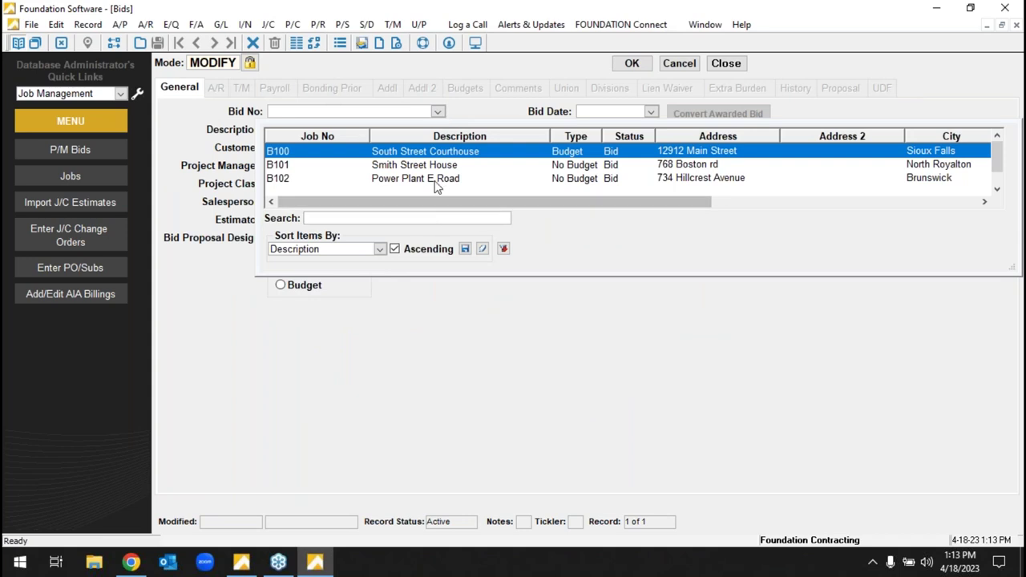
scroll(446, 188, down, 1)
click(447, 188)
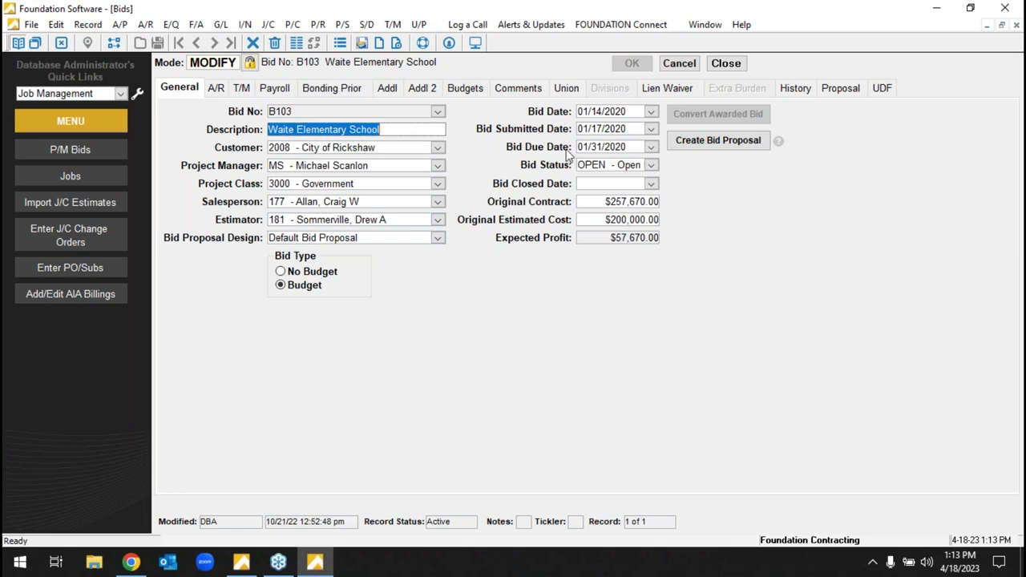
click(650, 164)
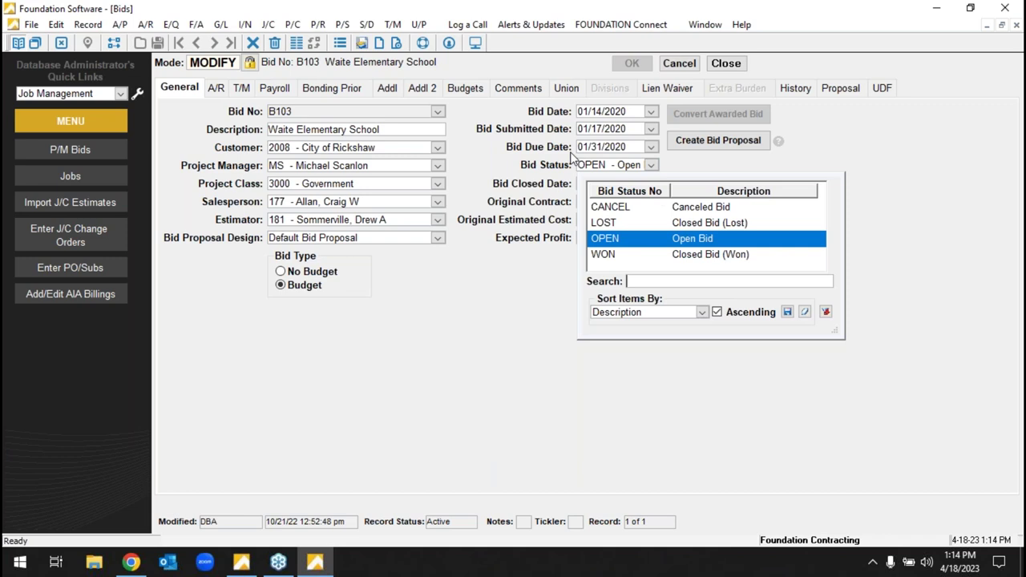
click(421, 193)
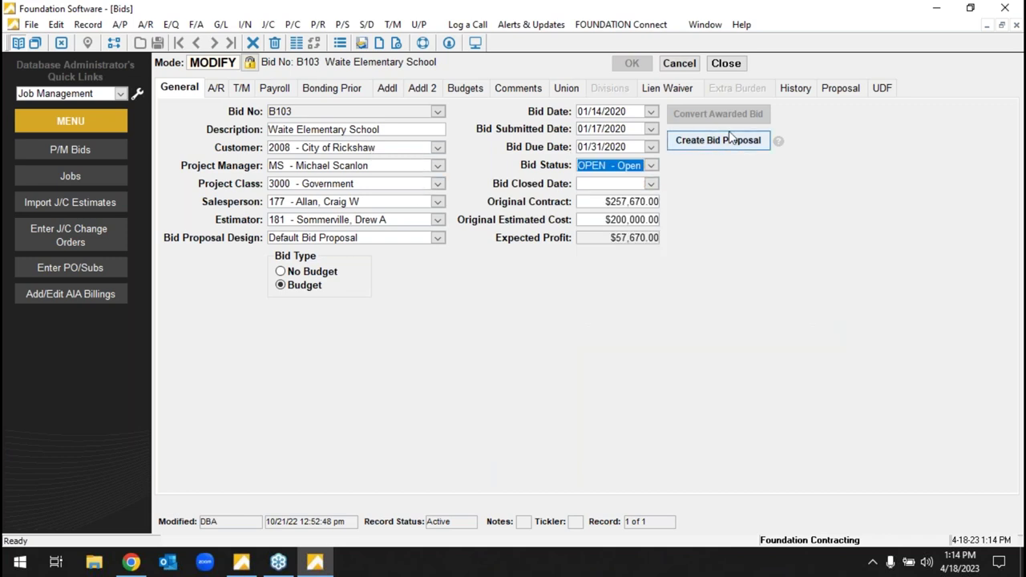
- Preview bid B103's printed proposal totaling $268,620.98
click(850, 92)
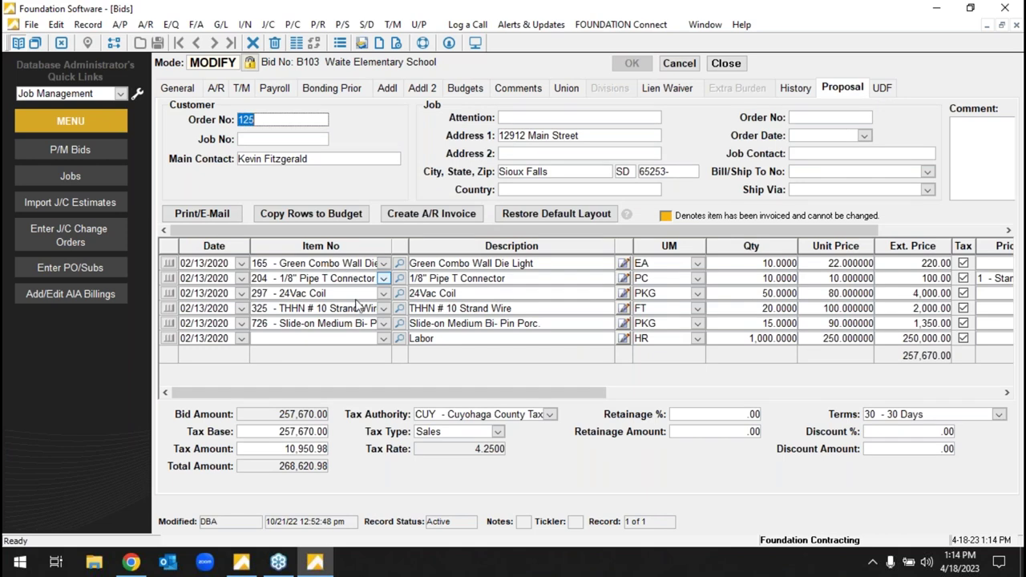
drag(431, 392, 221, 221)
click(222, 218)
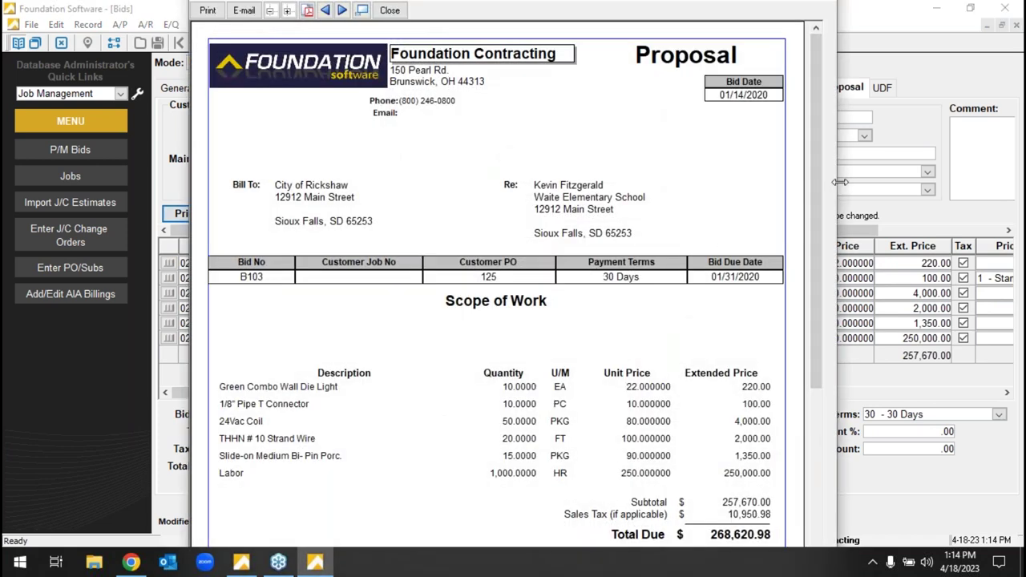
drag(839, 182, 852, 182)
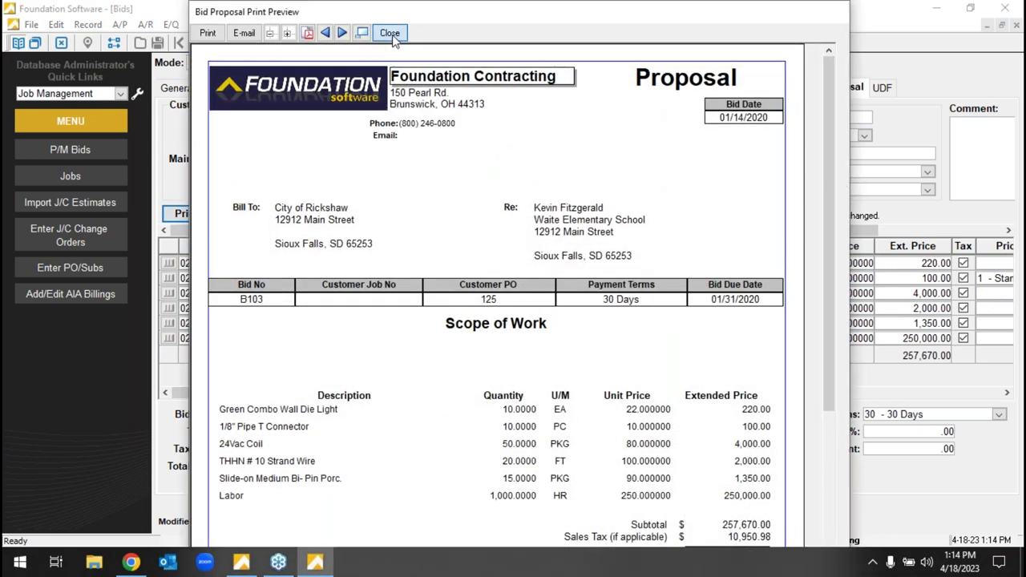
click(390, 33)
- Cancel and close the Bids and Jobs forms to return to the main menu
click(679, 67)
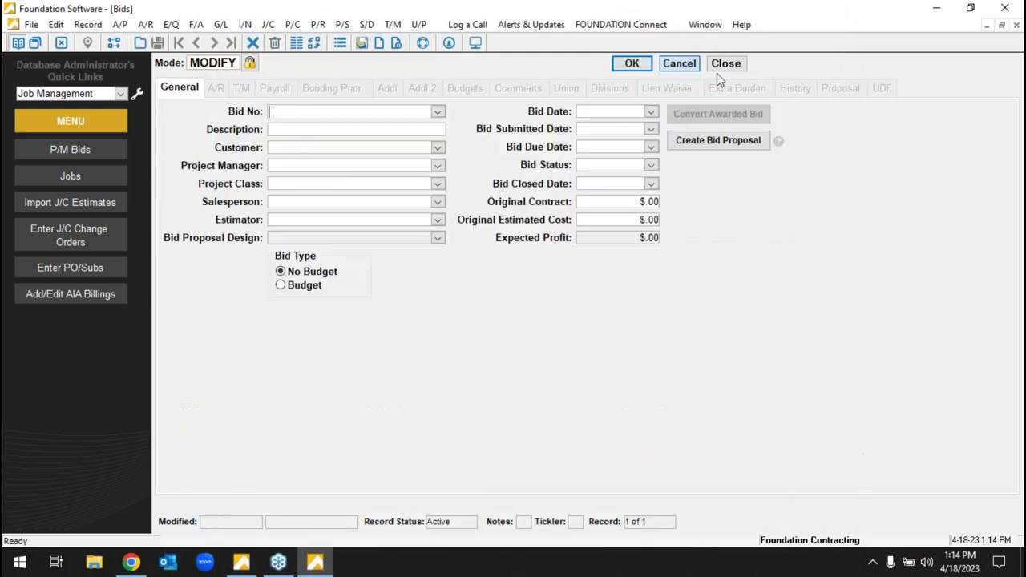
click(715, 71)
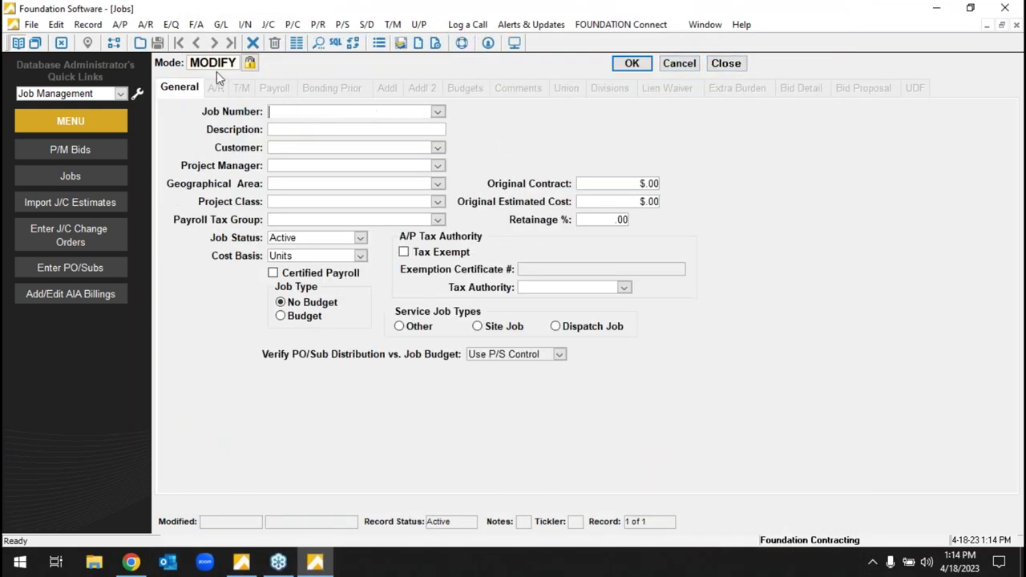
click(713, 67)
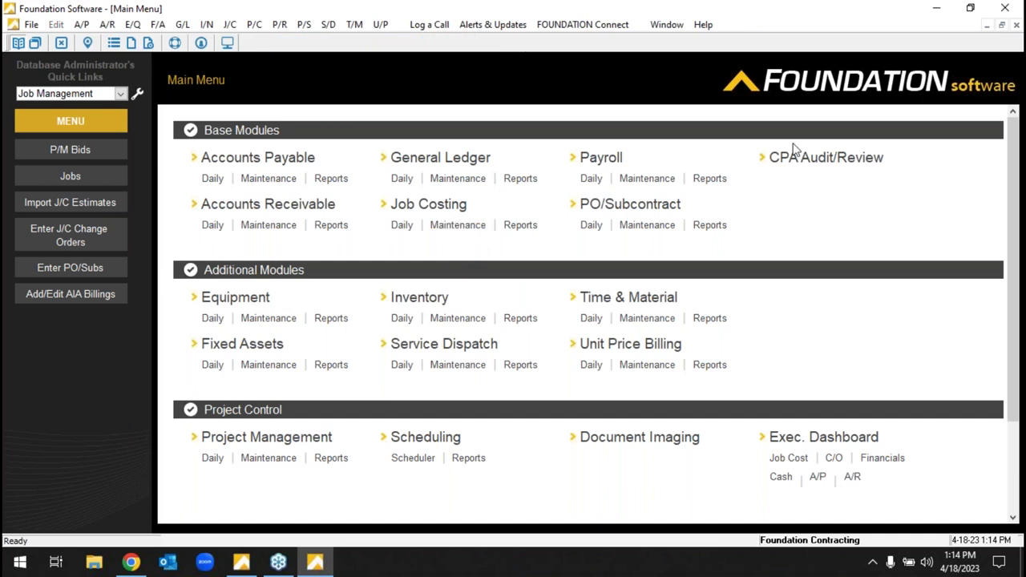
- Start Daily payroll timecard entry, confirm the pay period, and choose the employee
click(590, 178)
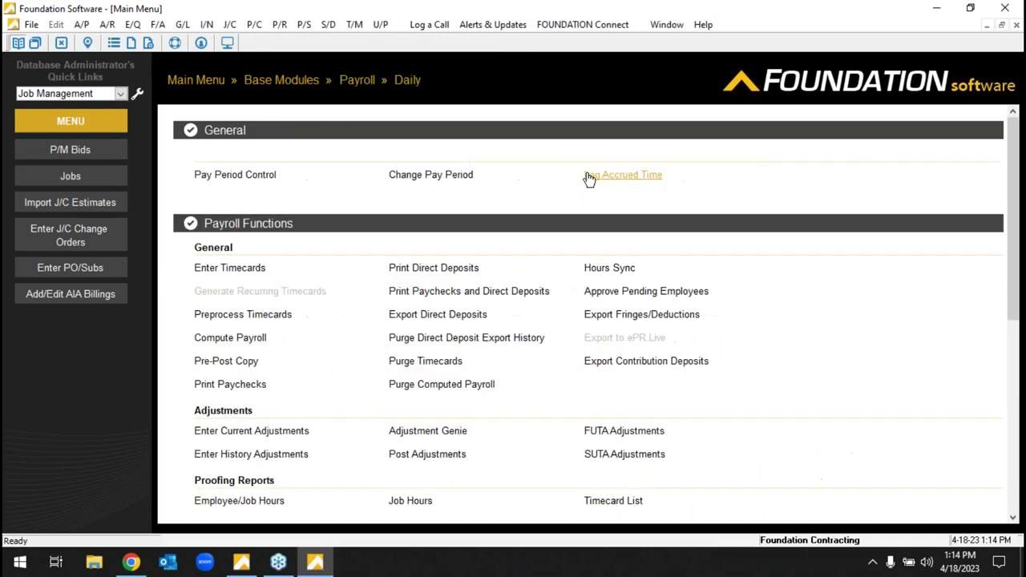
click(244, 276)
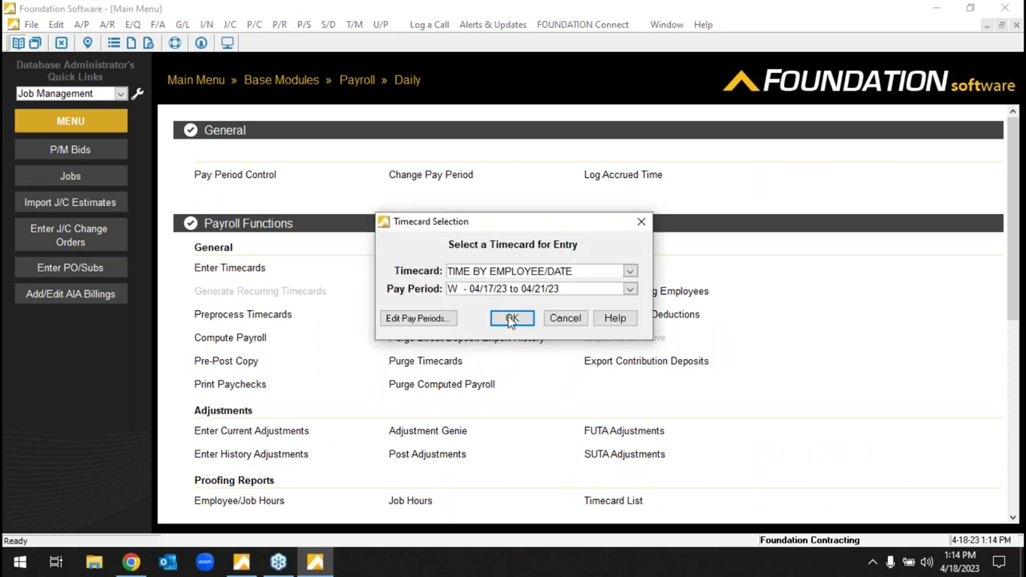
click(512, 318)
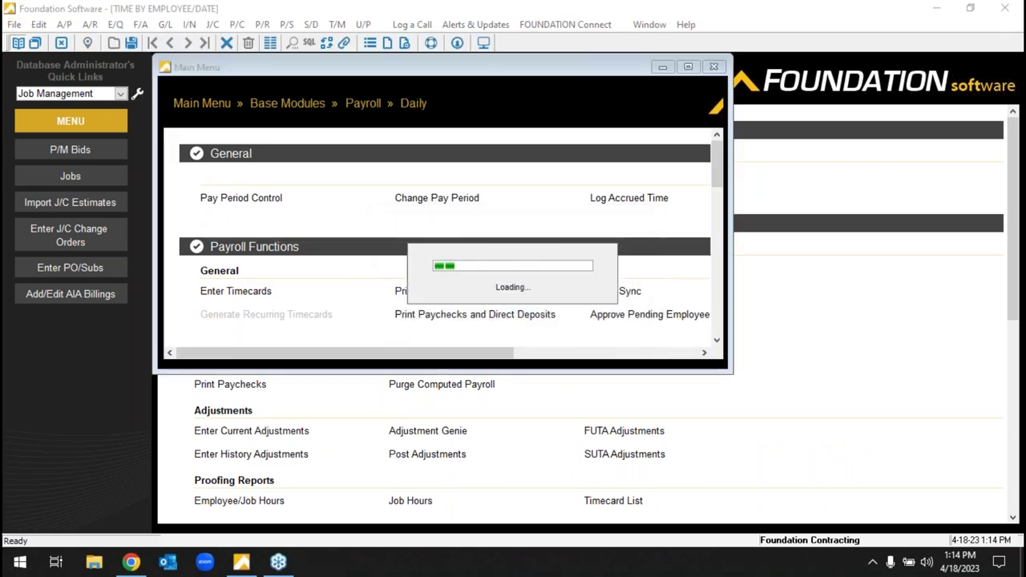
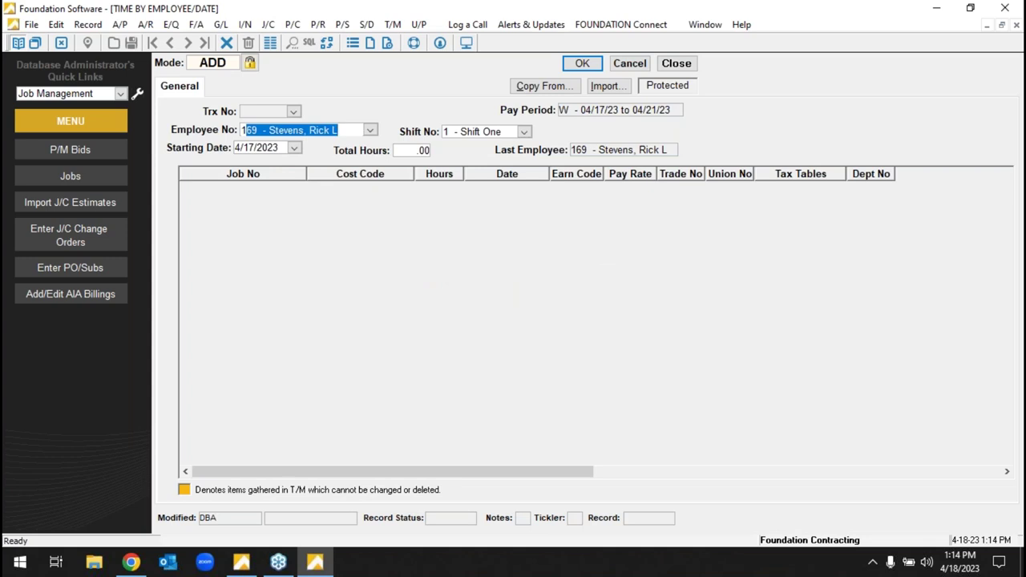
key(Tab)
key(Tab)
key(Tab)
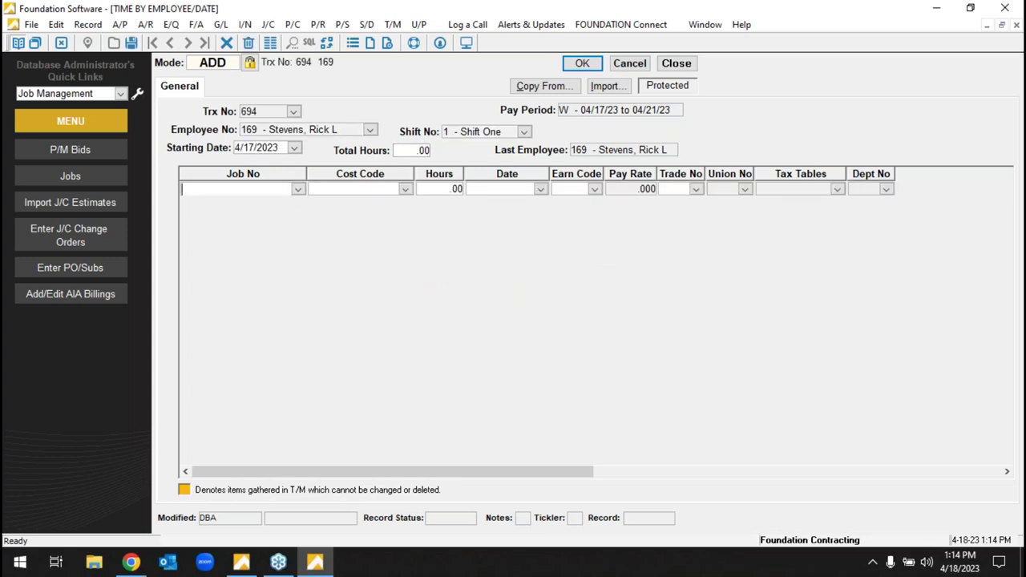
text(12  - Hopkins Airport)
key(Tab)
- Enter 8-hour rows on job 97051, cost code 2030
text(2)
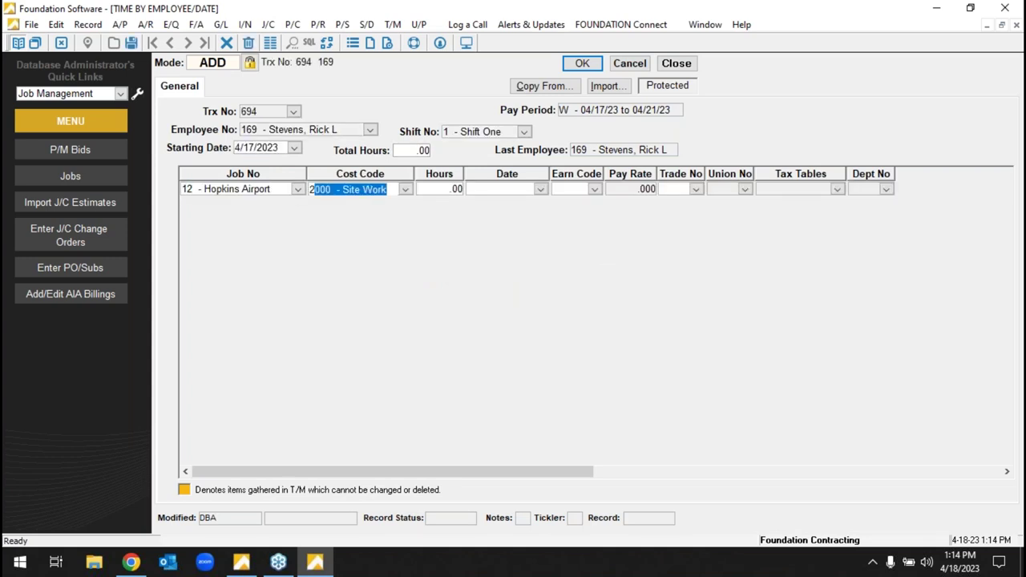
key(shift+Tab)
text(97051)
key(Tab)
text(2030)
key(Tab)
text(8)
key(Down)
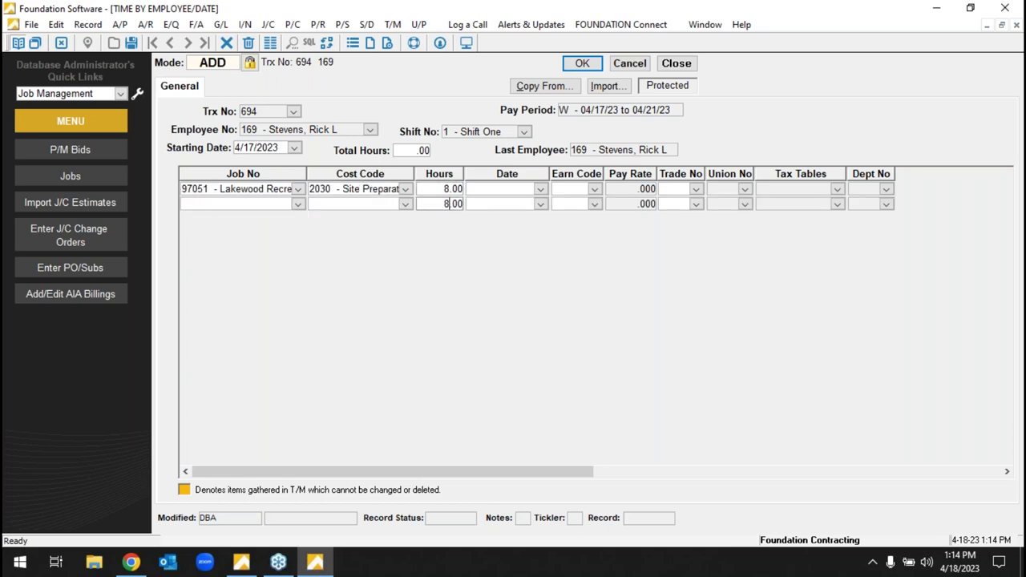
key(Down)
- Add 8-hour rows on job 97021, cost code 2020, and change row 4's cost code to 2070 Earth Work
text(97021)
key(Tab)
text(2020)
key(Tab)
text(8)
key(Down)
key(Down)
click(405, 234)
click(428, 326)
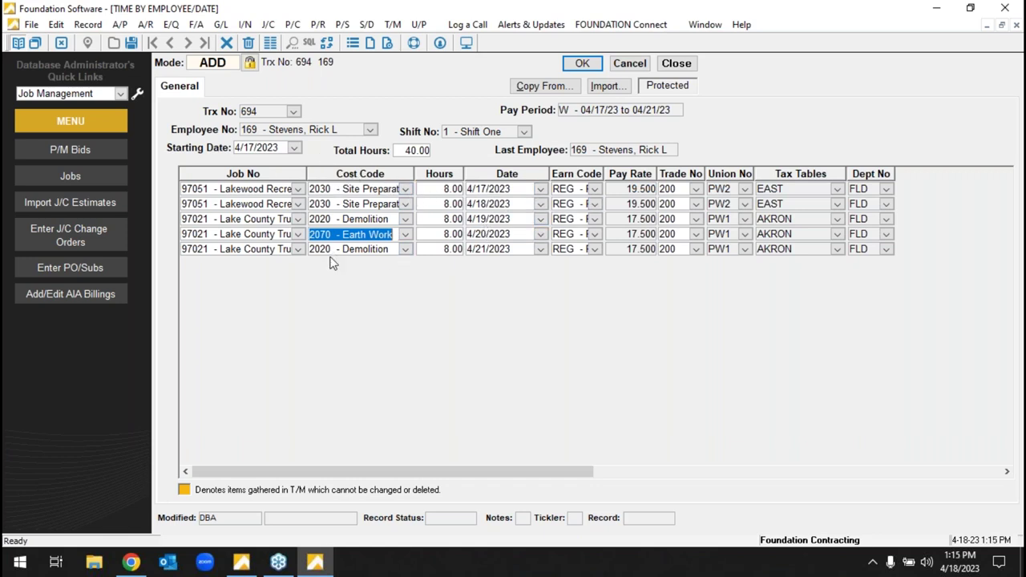
- Keep row 1's earn code REG and change row 2's trade to 210
click(594, 188)
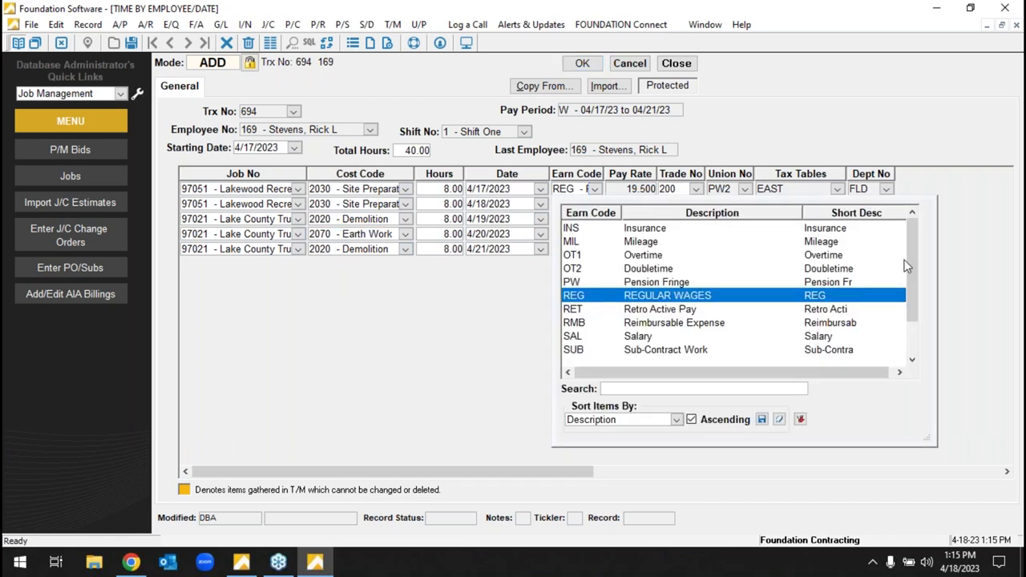
drag(907, 267, 907, 219)
key(Escape)
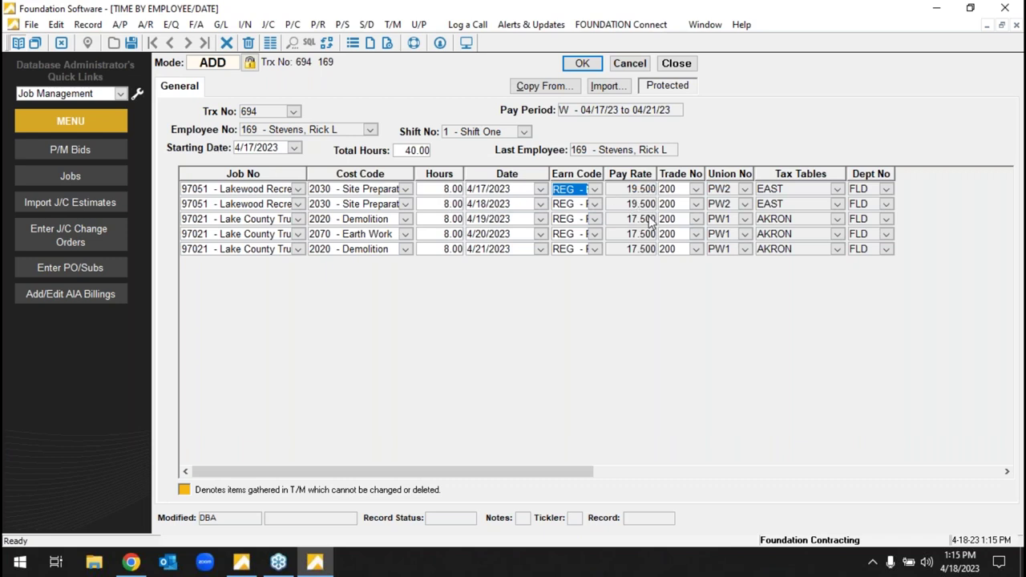
click(668, 191)
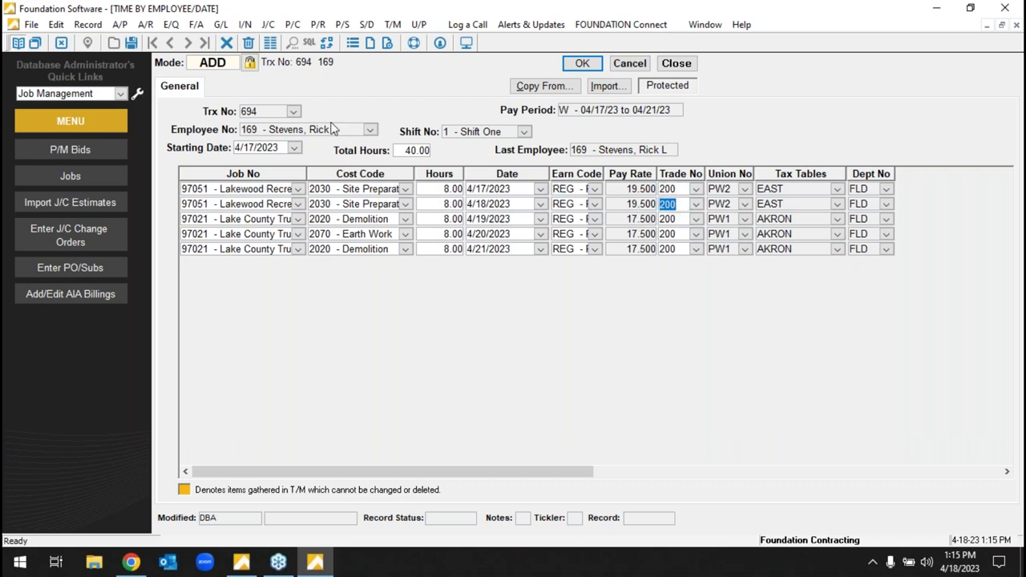
click(261, 205)
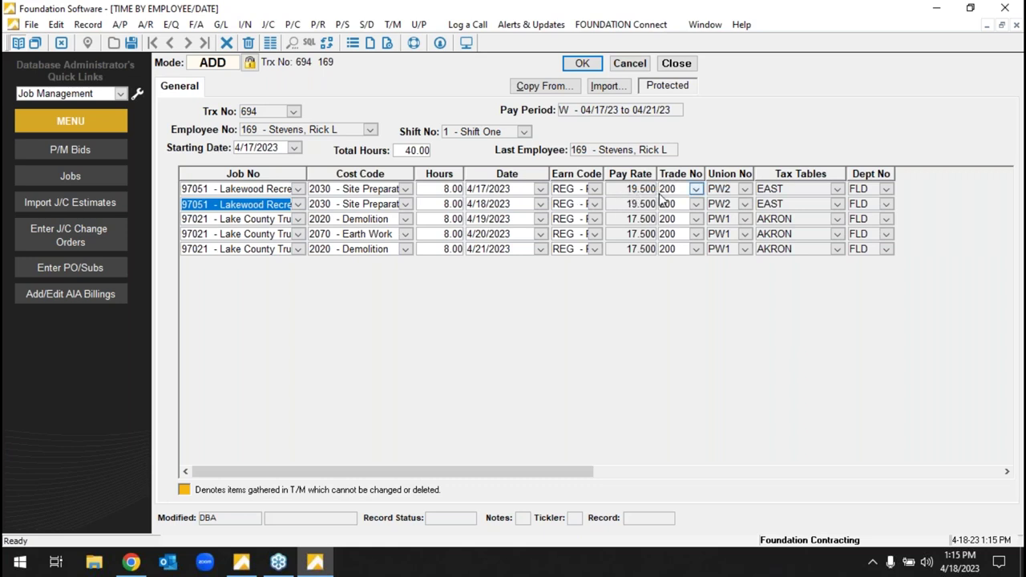
click(695, 205)
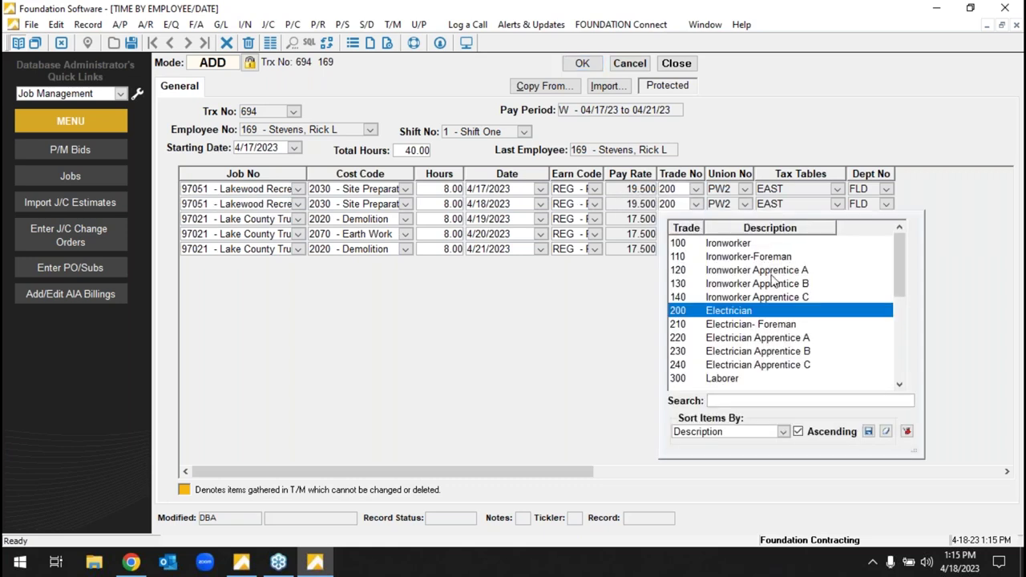
click(739, 326)
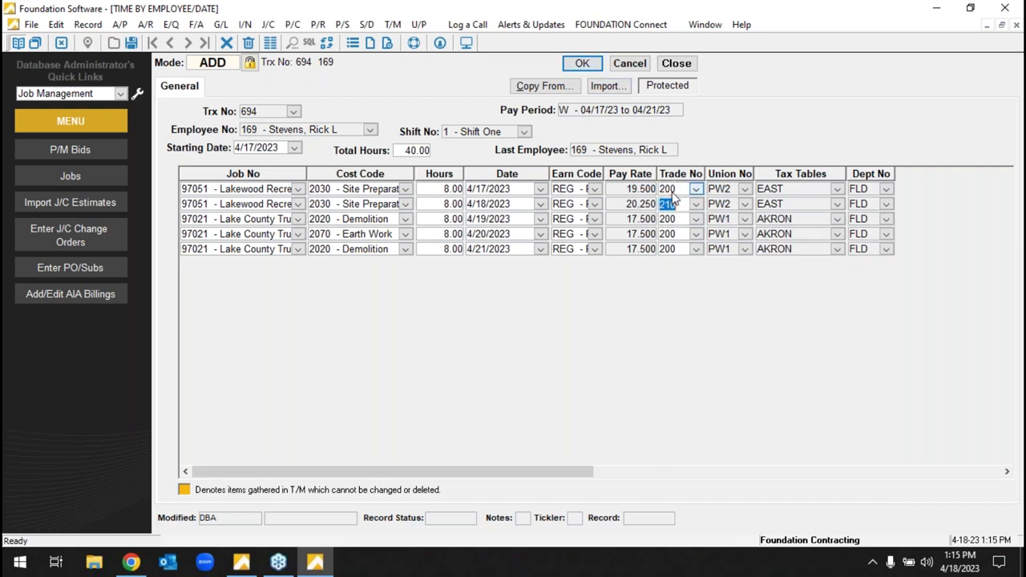
- Review rows 1 and 4, keep trade 200 on row 3, and save the timecard
click(289, 199)
click(276, 190)
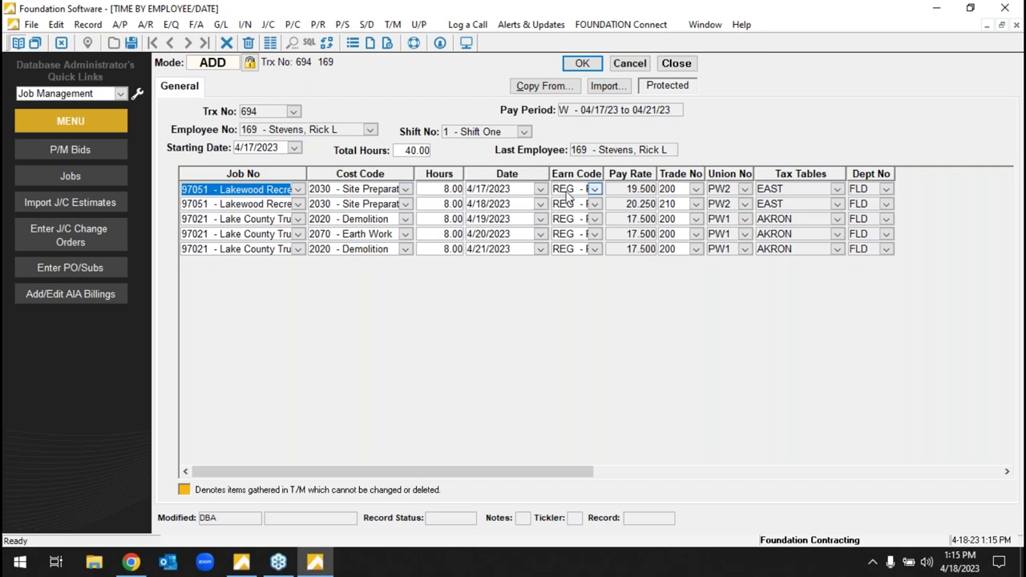
click(379, 236)
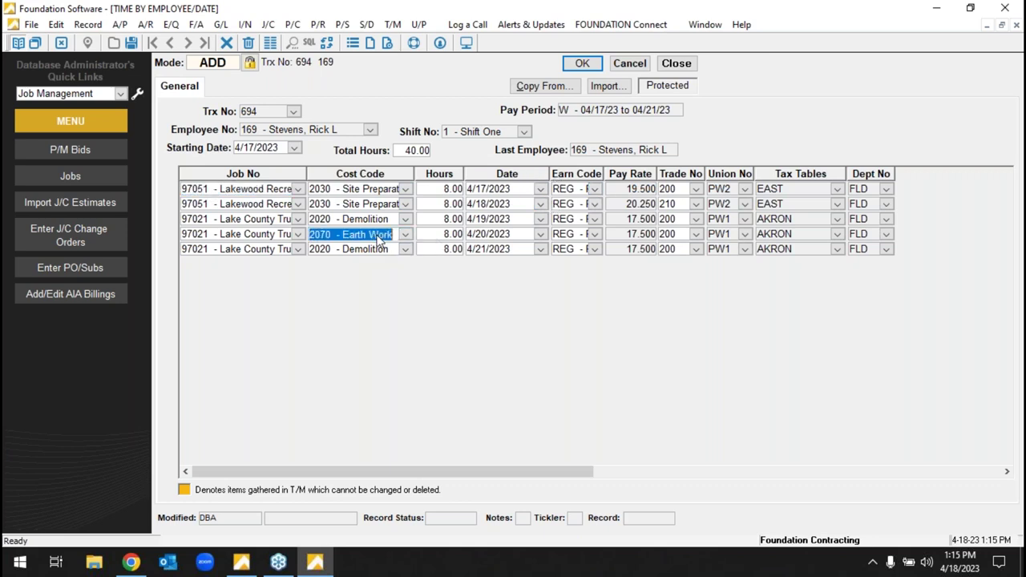
click(695, 219)
click(669, 223)
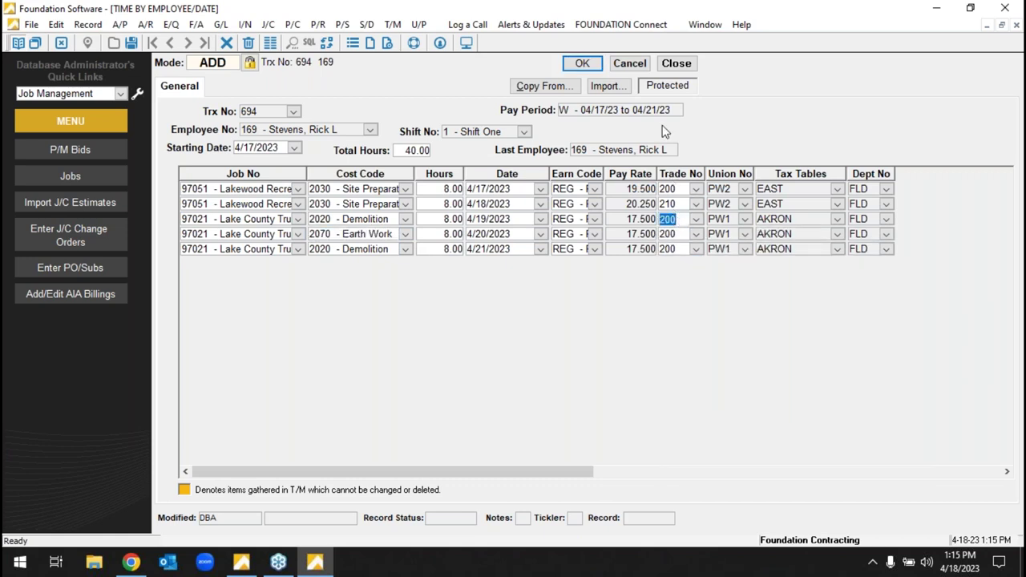
click(582, 64)
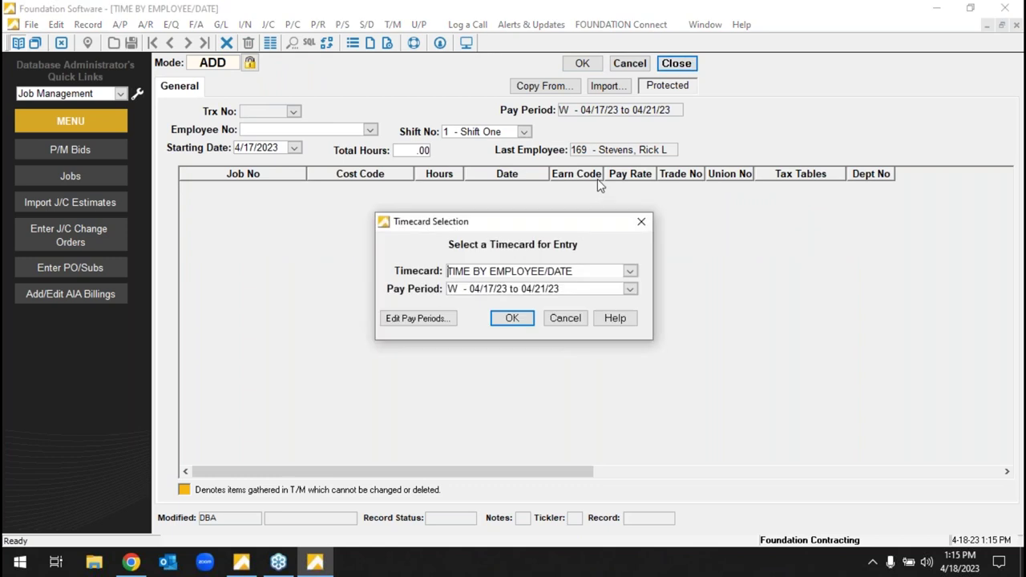
- Exit timecard entry to the main menu, minimize Foundation, and launch FSI.Mobile.FL.Web Field Log
click(567, 319)
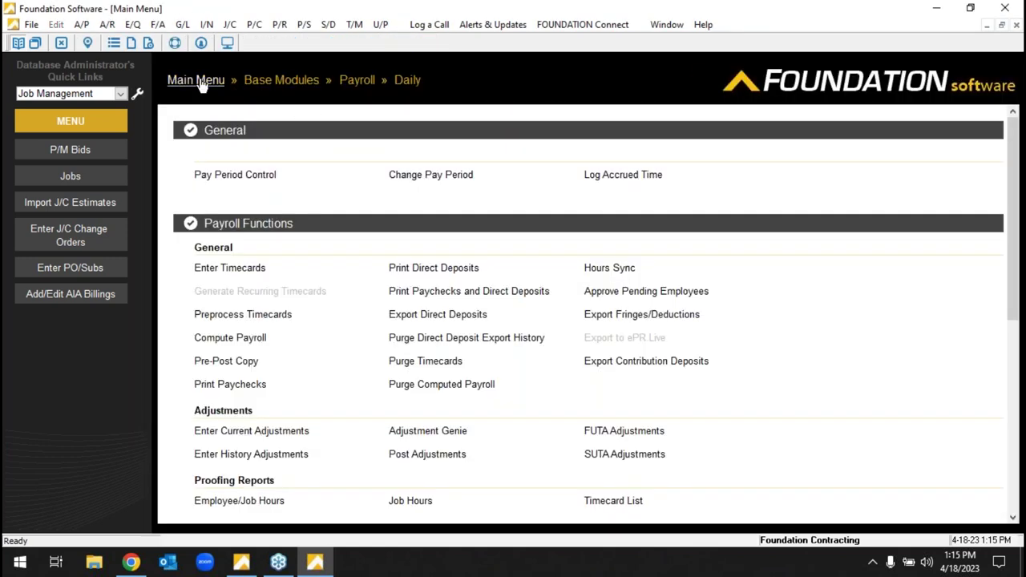
click(196, 80)
click(936, 8)
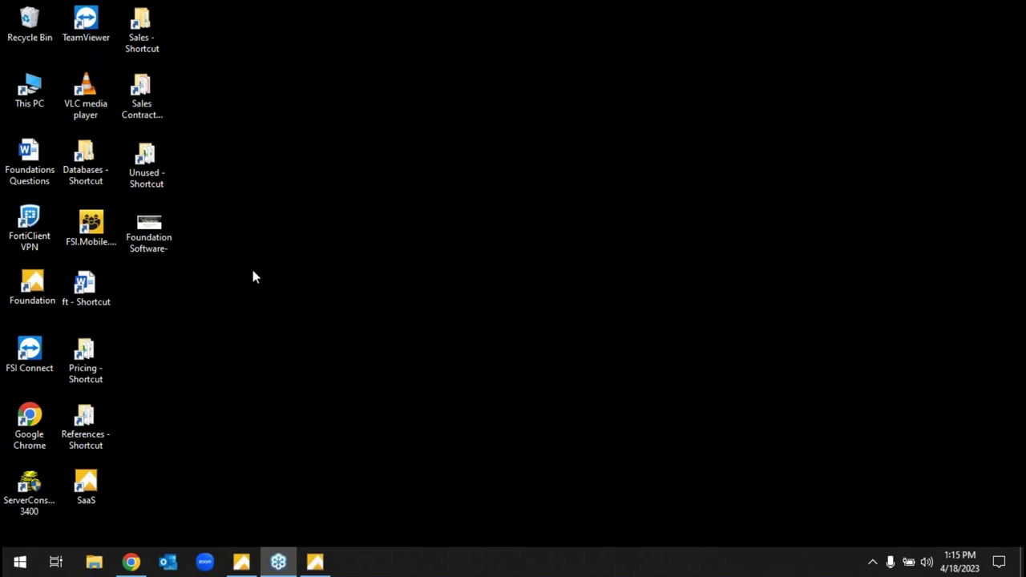
click(76, 220)
double_click(81, 225)
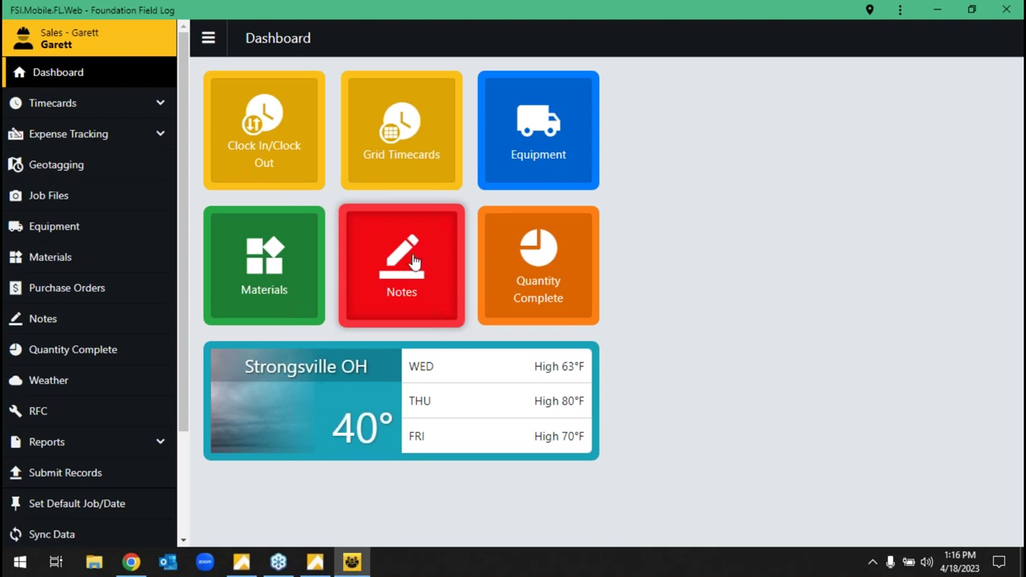
- Start a new clock-in on job 96010, cost code 2600 Demolition, earn code REG
click(305, 159)
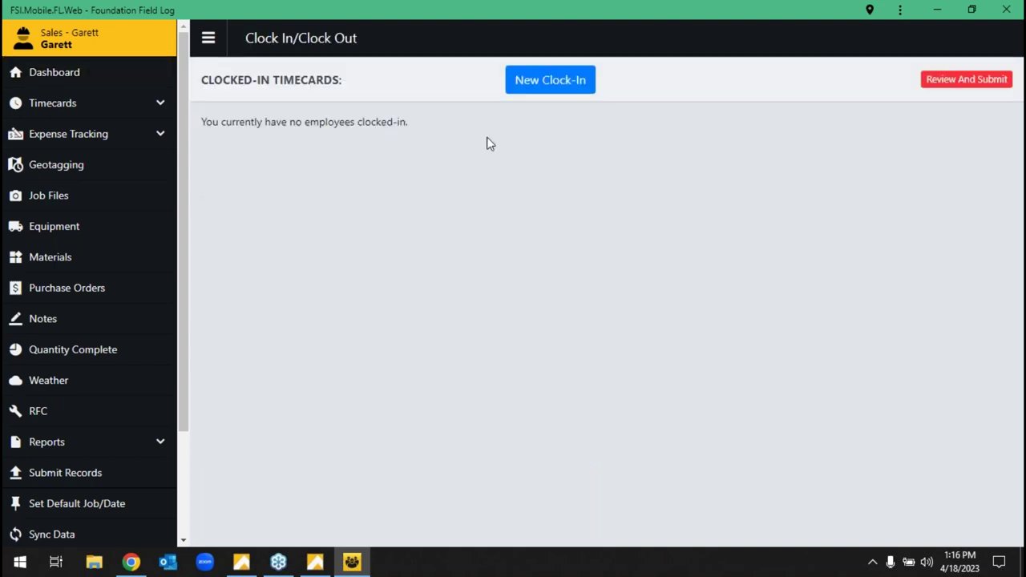
click(542, 97)
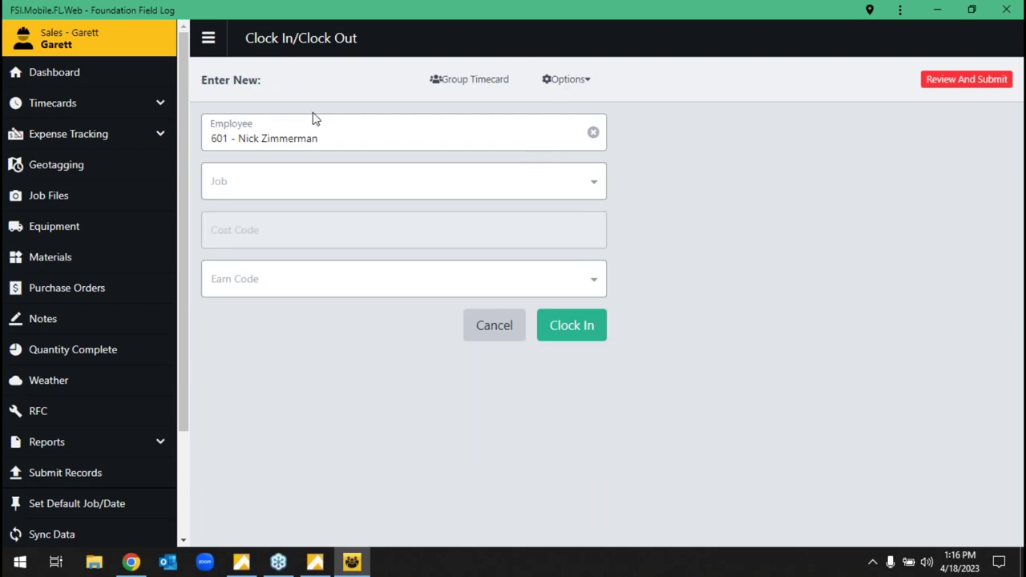
click(382, 192)
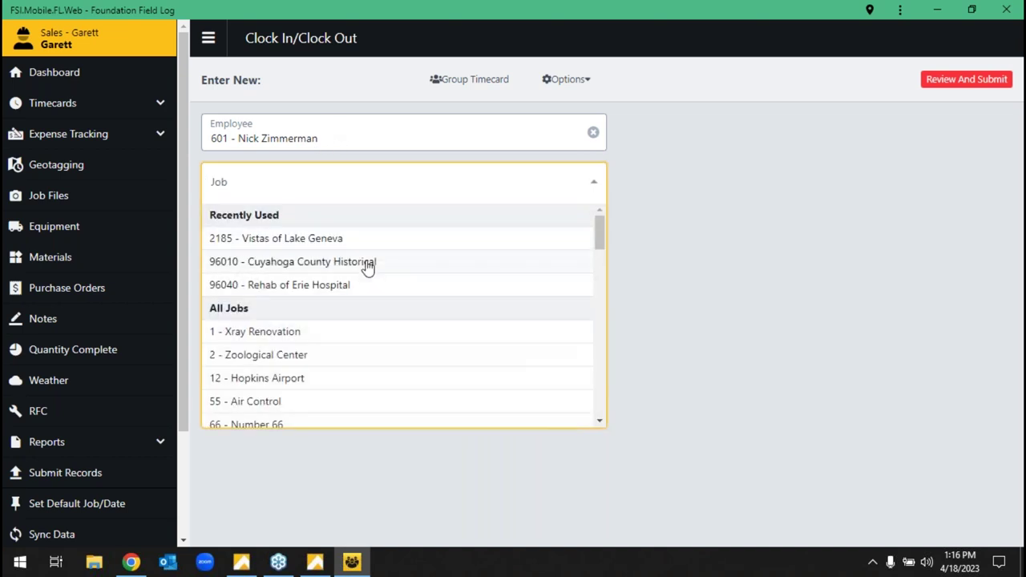
click(367, 265)
click(374, 242)
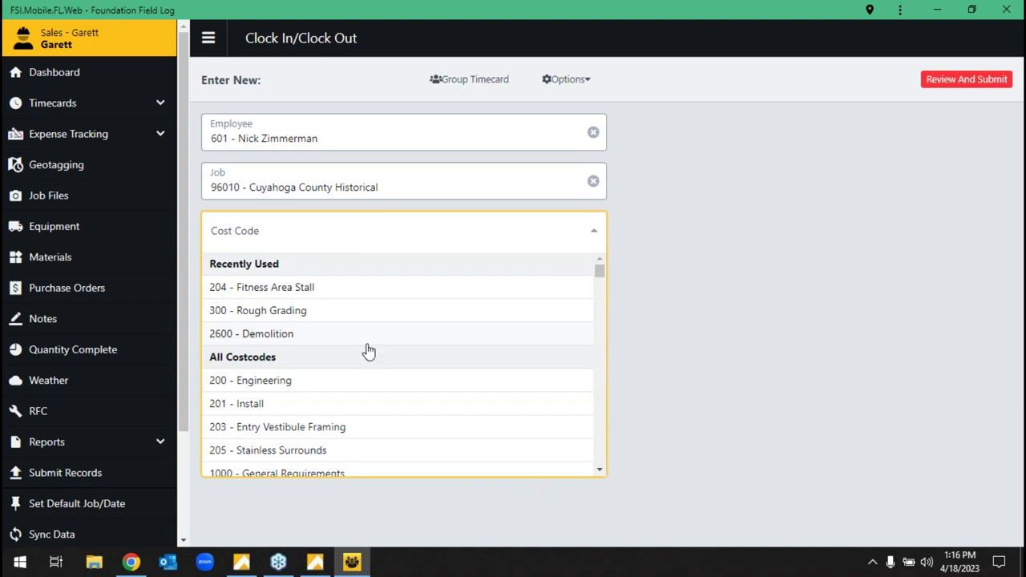
click(363, 335)
click(373, 290)
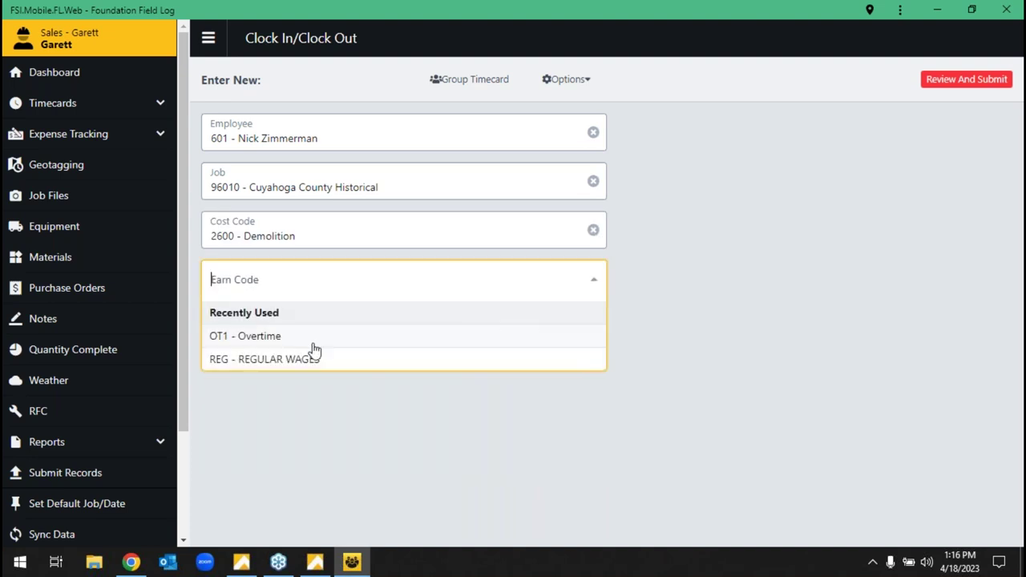
click(314, 360)
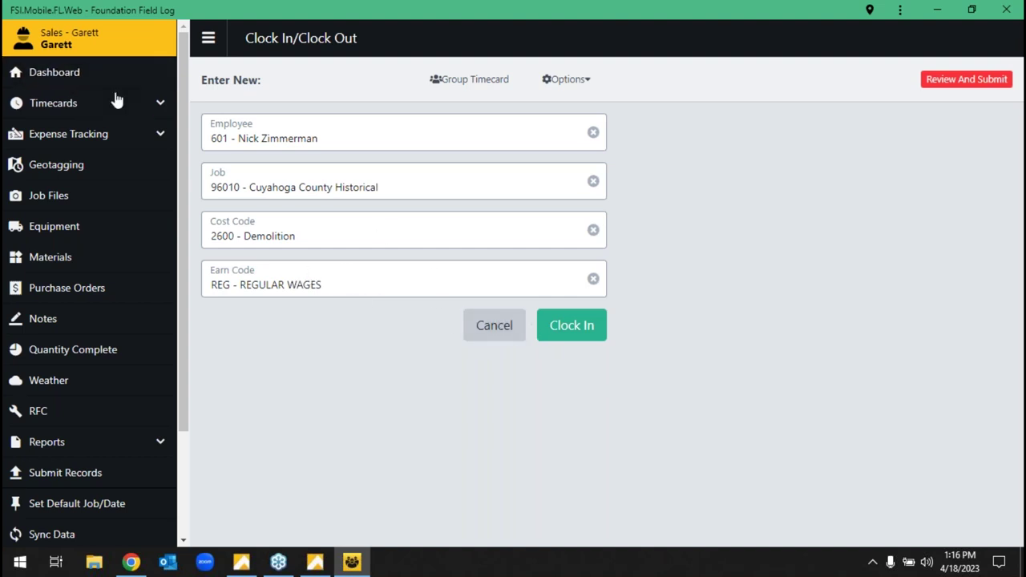
- Fill a Single Timecard for the chosen employee on job 2185 Vistas of Lake Geneva, cost code 2600
click(90, 108)
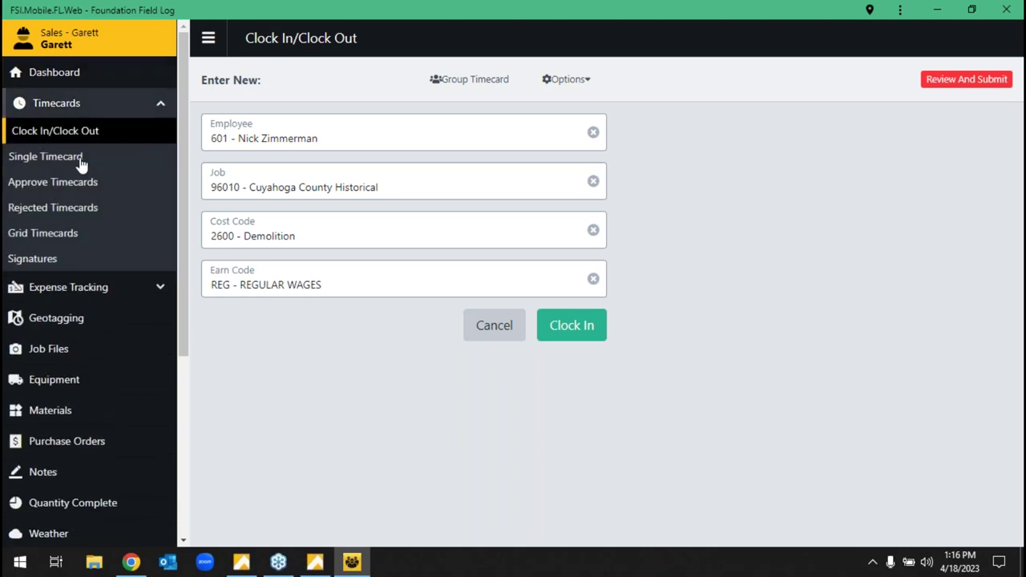
click(83, 161)
click(348, 132)
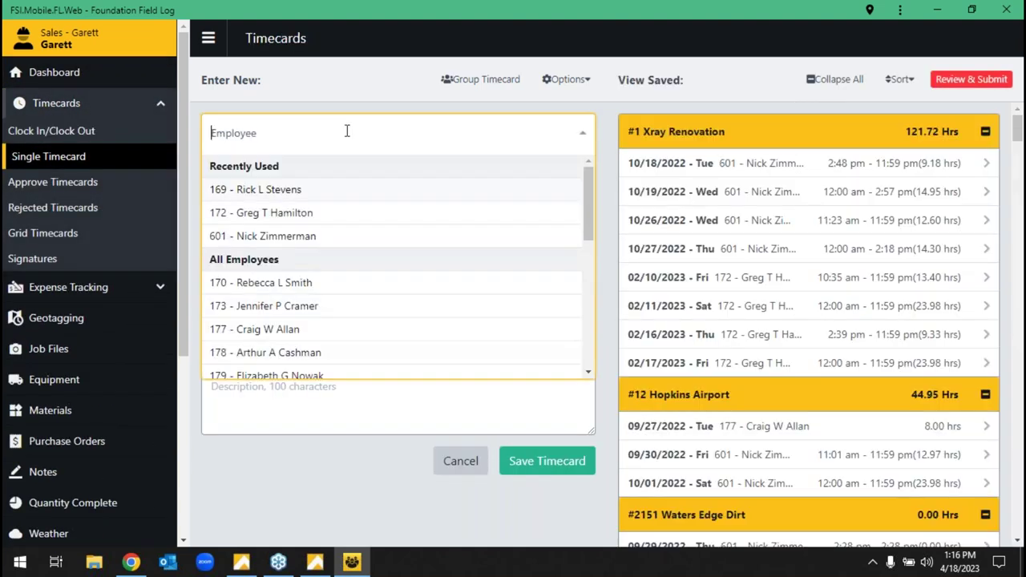
click(325, 192)
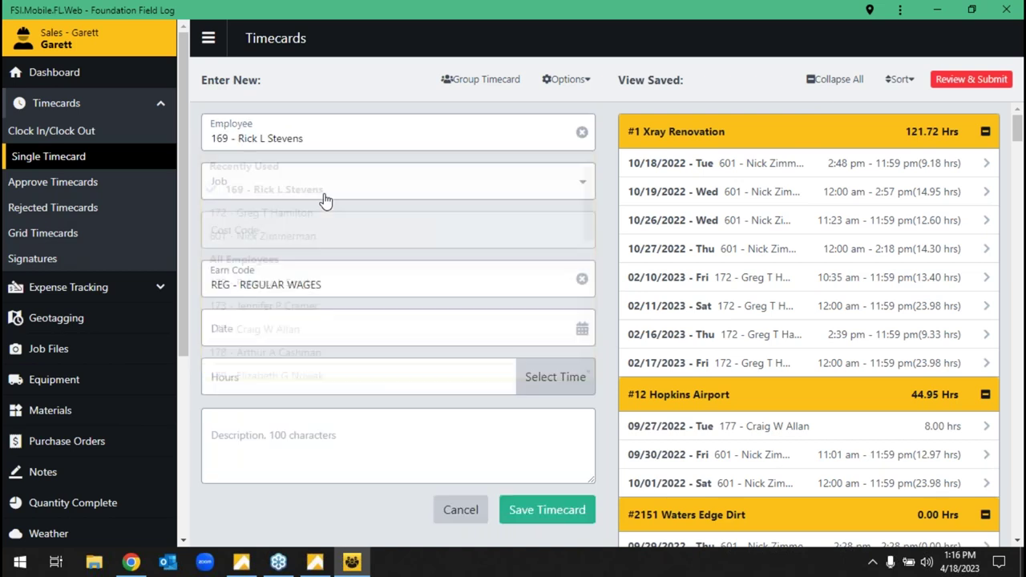
click(333, 188)
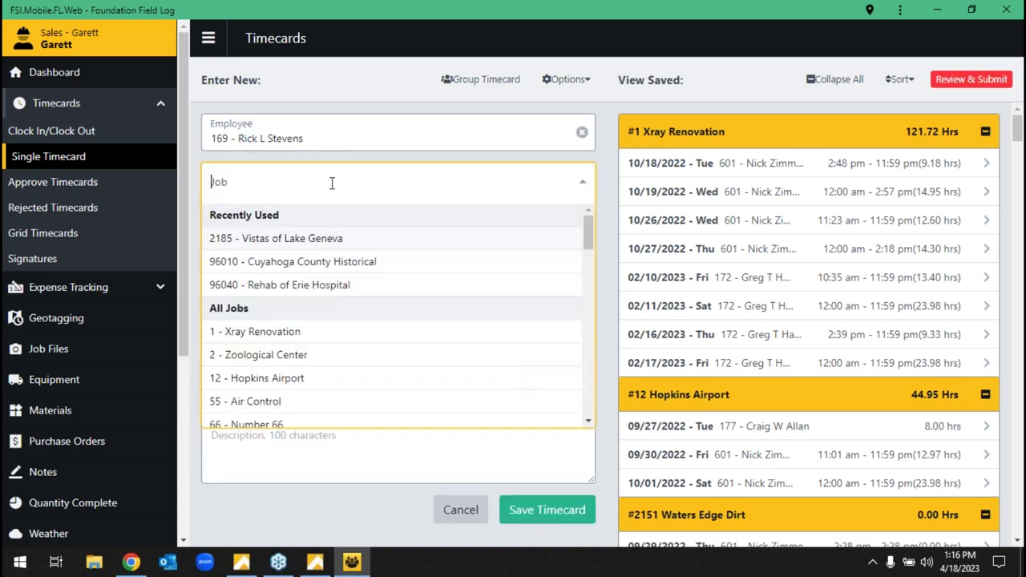
click(341, 238)
click(341, 238)
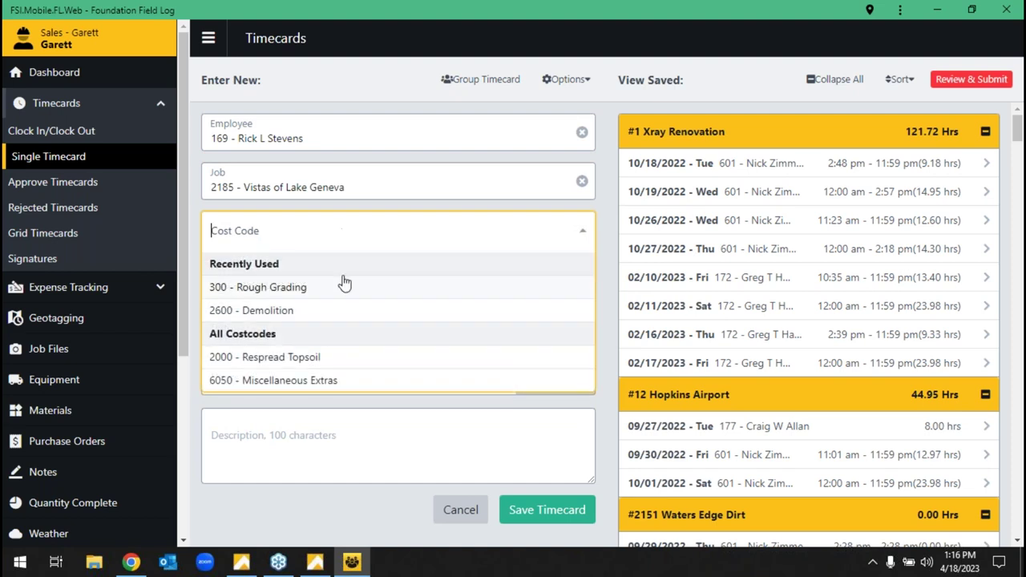
click(344, 311)
- Set the date 4/18/2023 and 8 hours, skipping start/stop times, then open Grid Timecards
click(357, 330)
click(298, 235)
click(306, 377)
text(8)
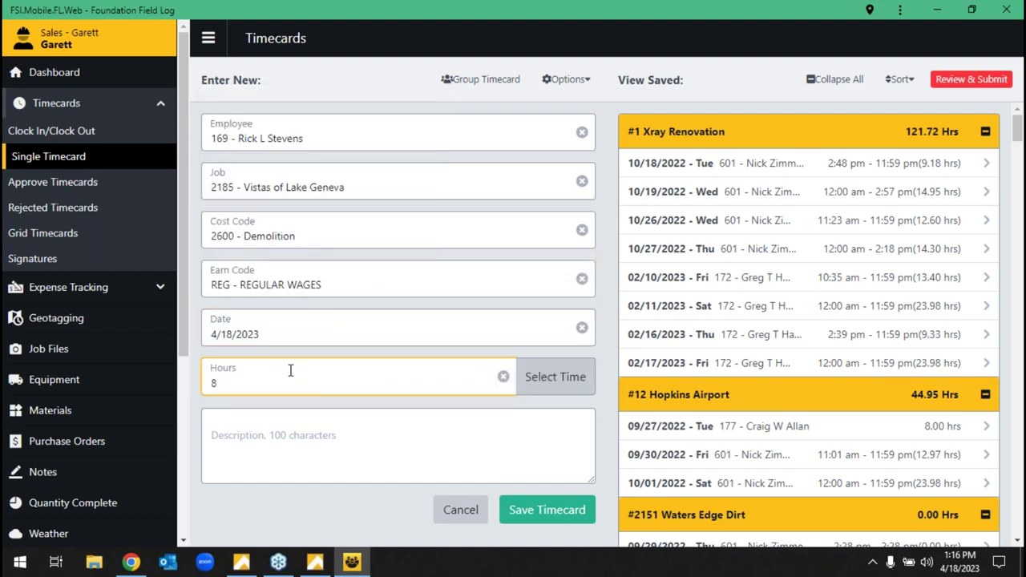
click(554, 391)
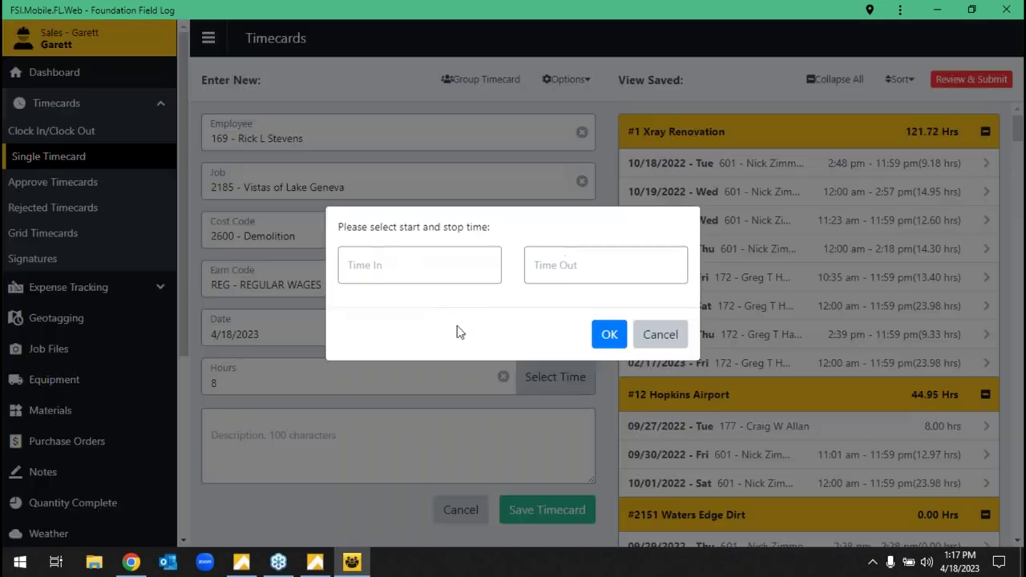
click(635, 337)
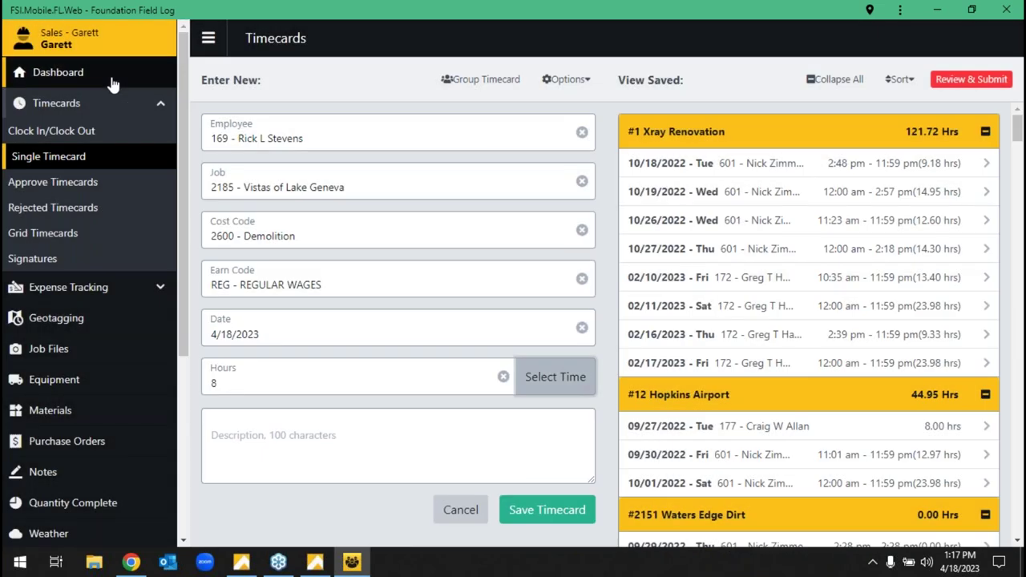
click(78, 235)
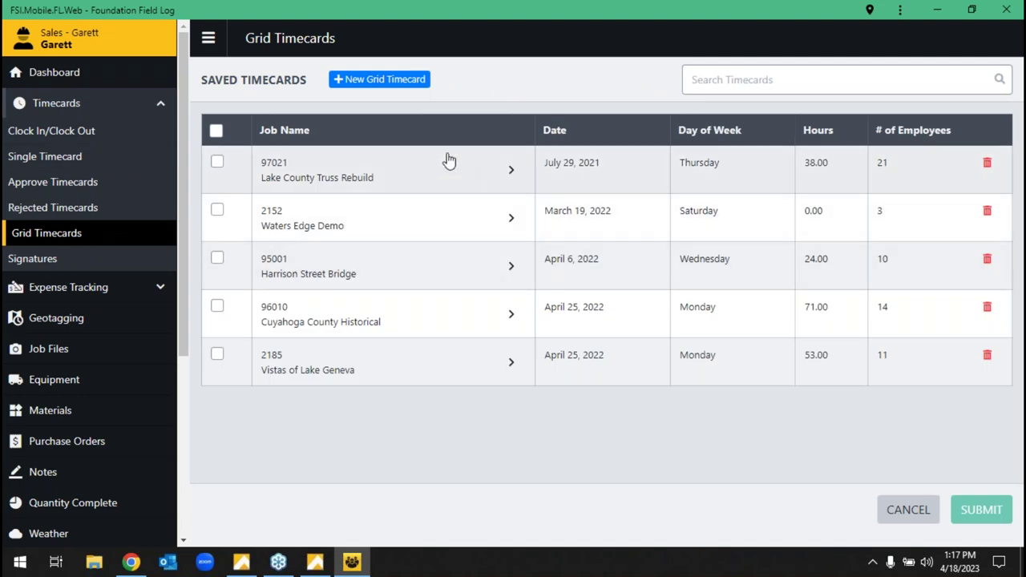
- Open job 97021's grid timecard and inspect an employee's Demolition and site preparation hours
click(449, 160)
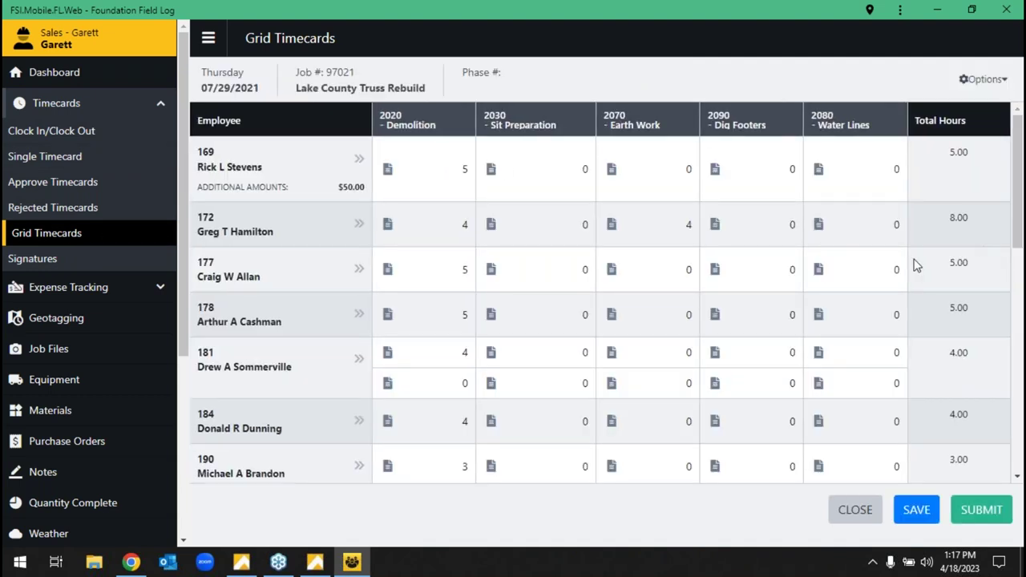
scroll(882, 284, down, 3)
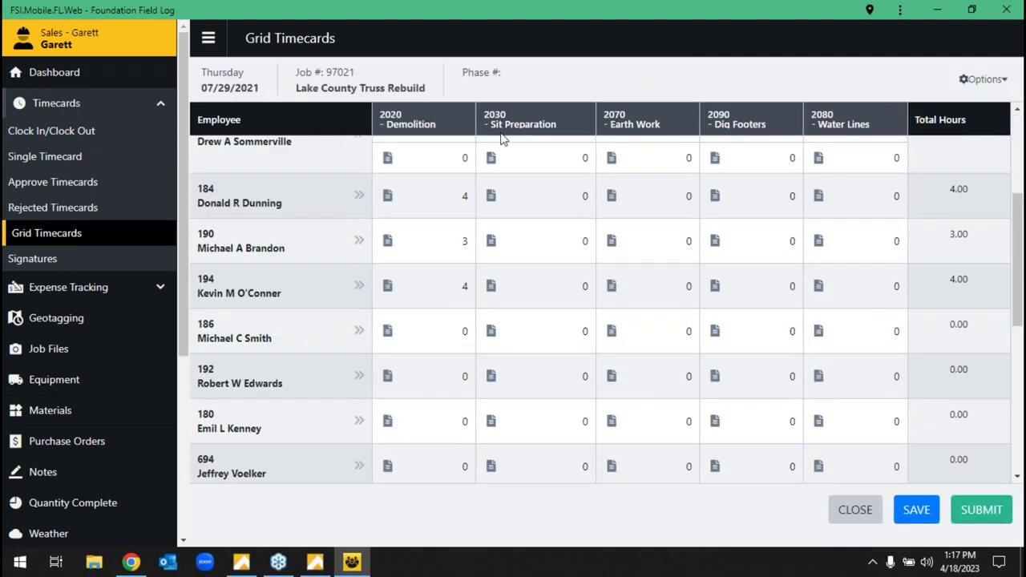
click(444, 238)
click(585, 244)
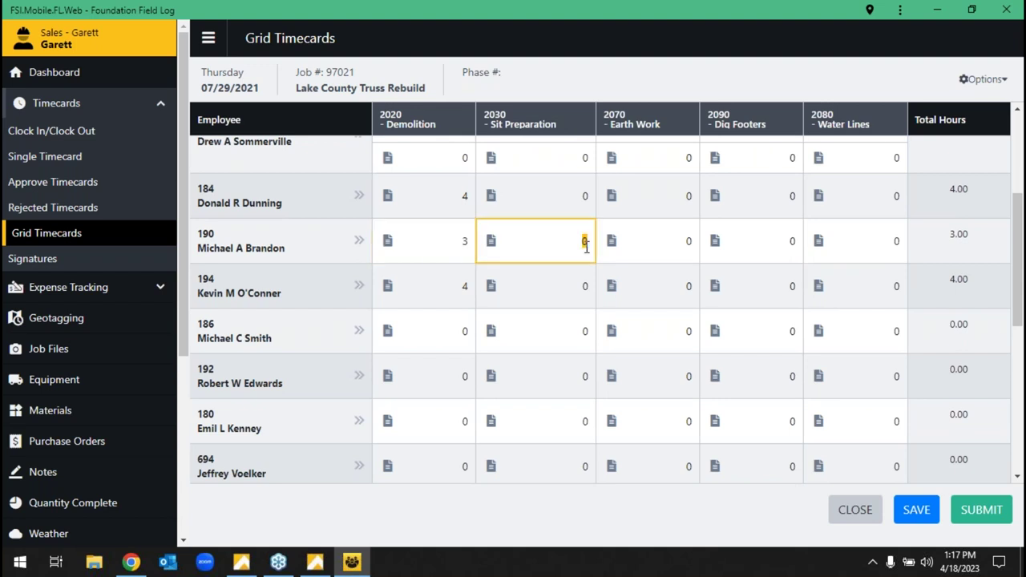
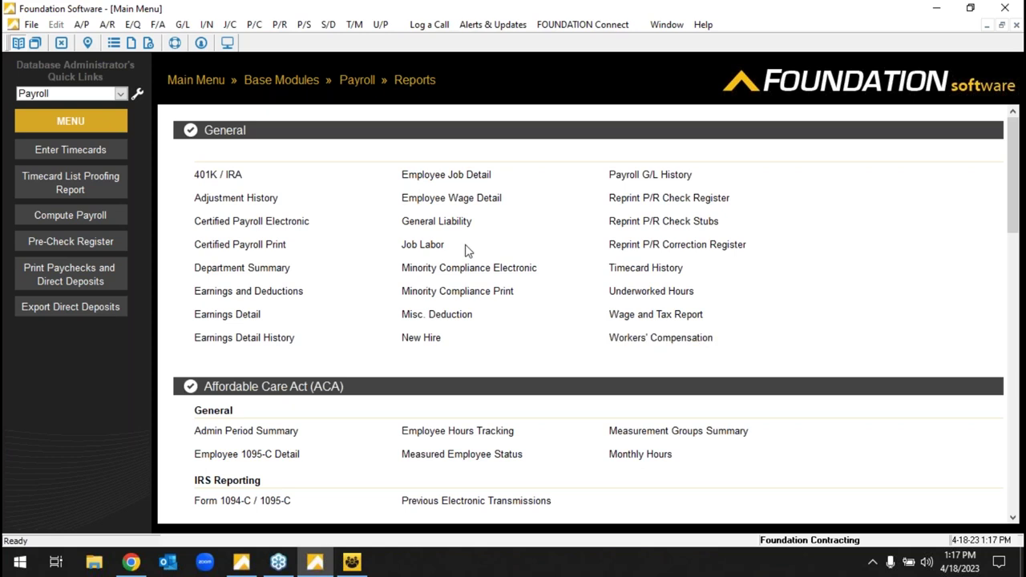
scroll(477, 273, down, 3)
scroll(491, 286, down, 2)
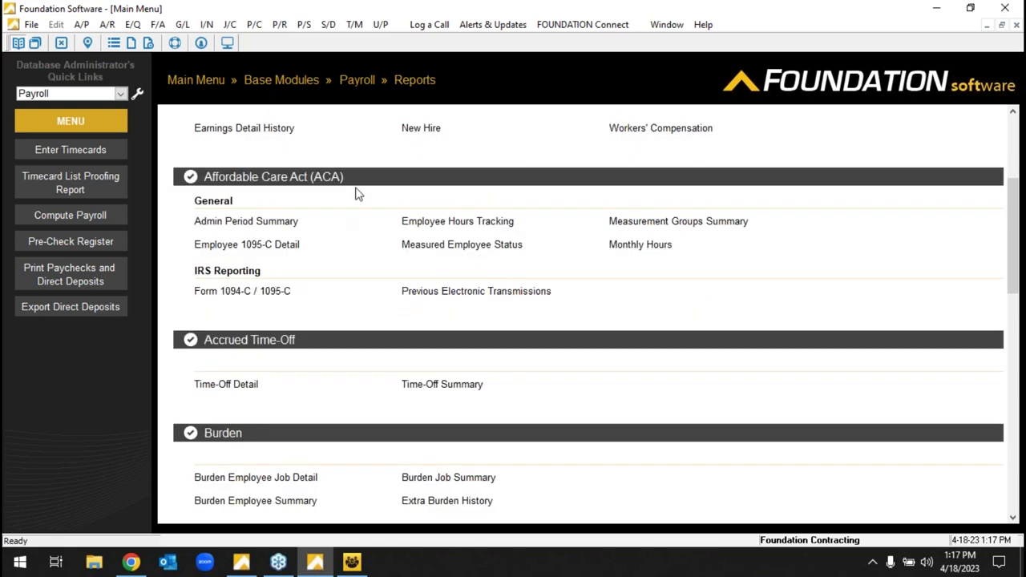
scroll(403, 310, down, 3)
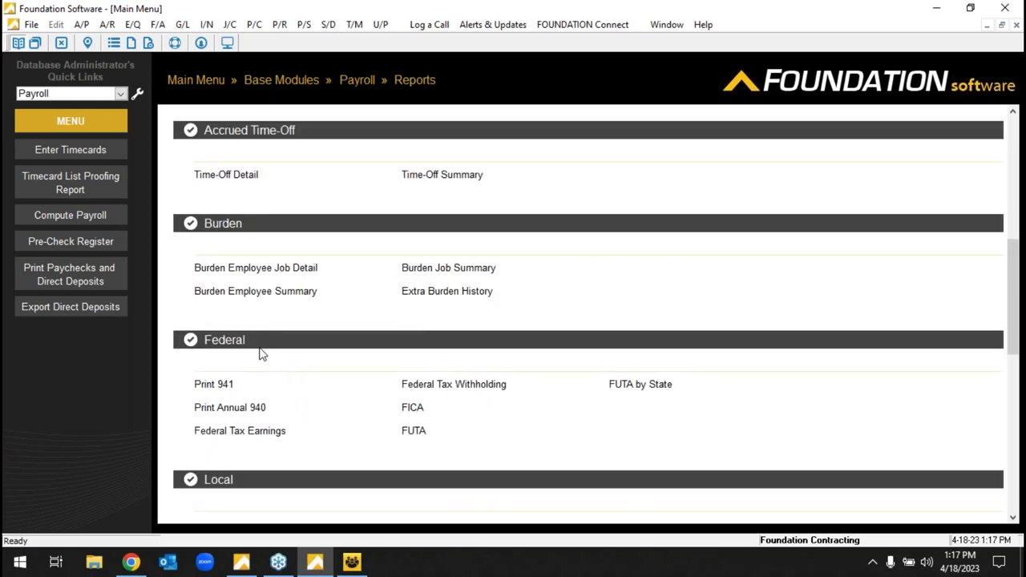
scroll(259, 371, down, 7)
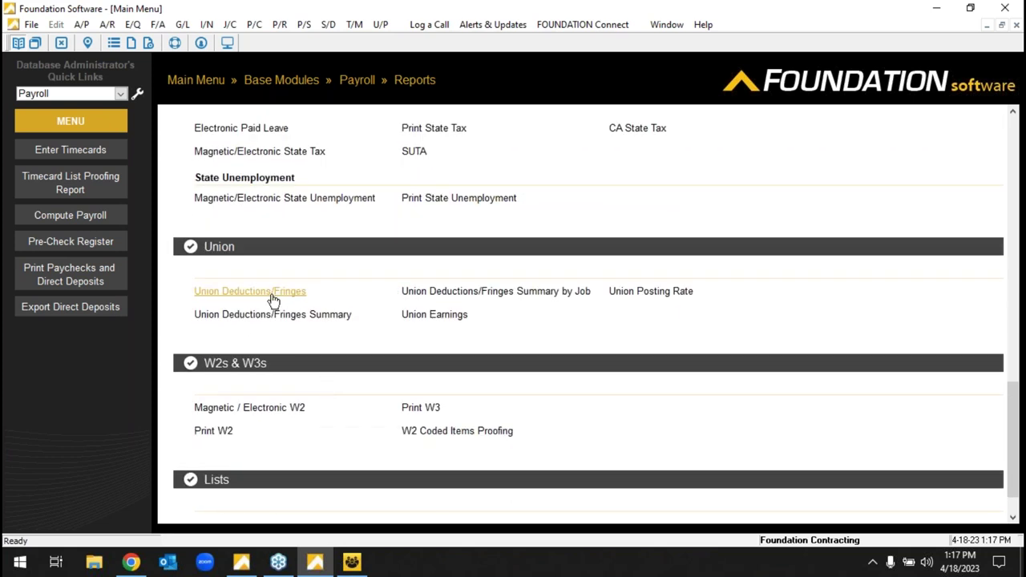
click(274, 297)
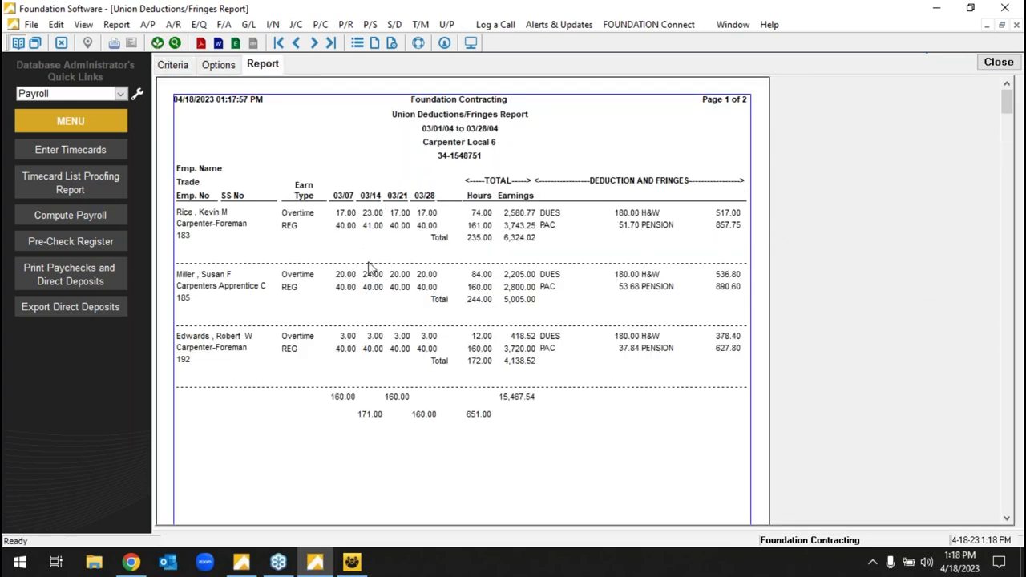
click(313, 43)
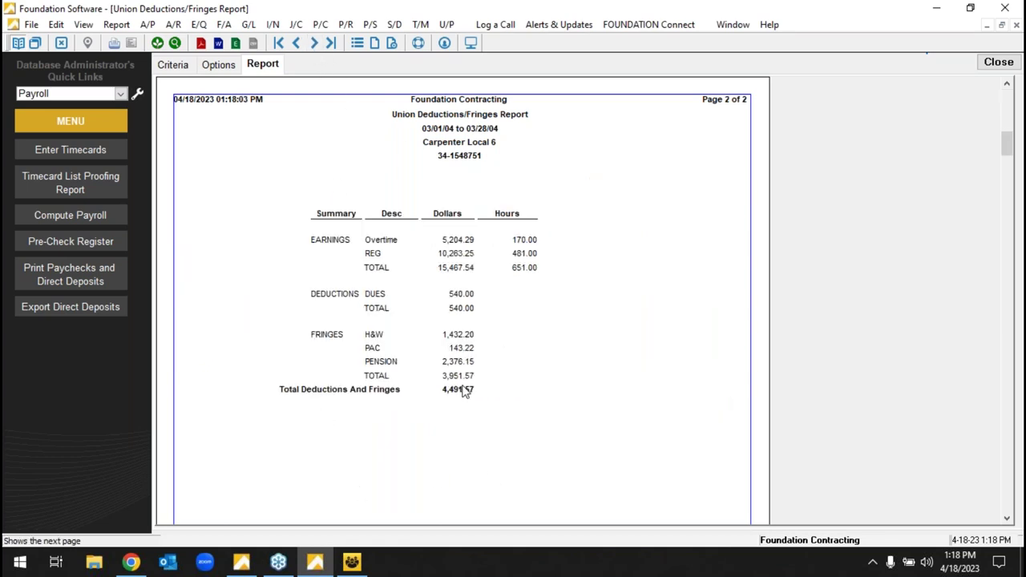
click(997, 62)
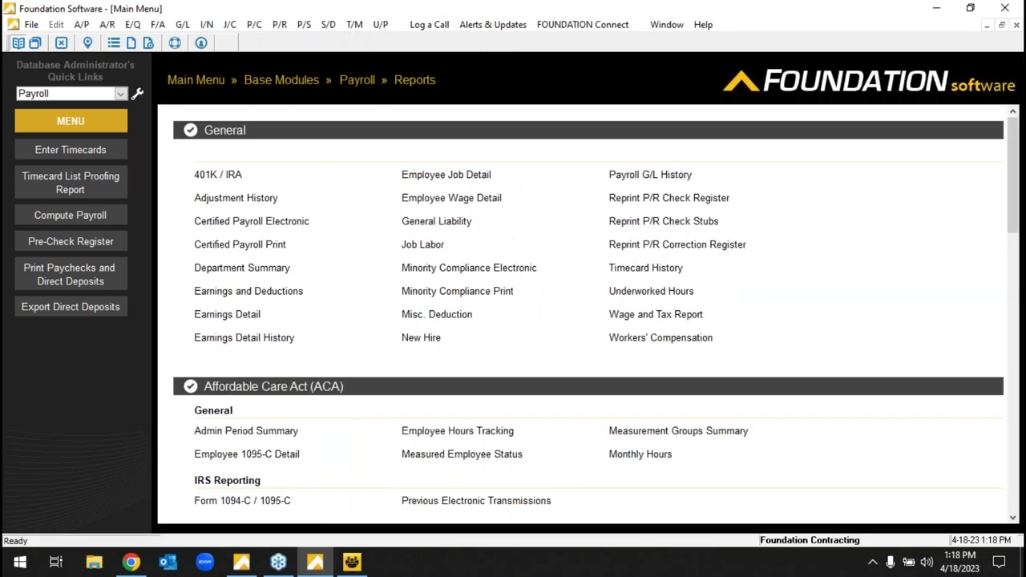
- Browse Certified Payroll Print's Agency Format choices, preview the report's pages, then close it
click(272, 246)
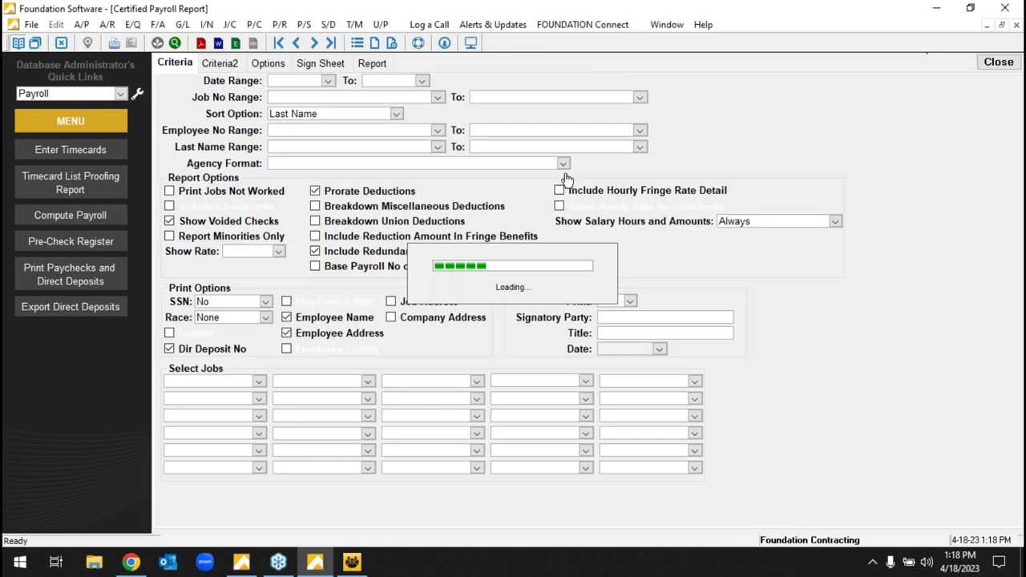
click(564, 165)
click(565, 165)
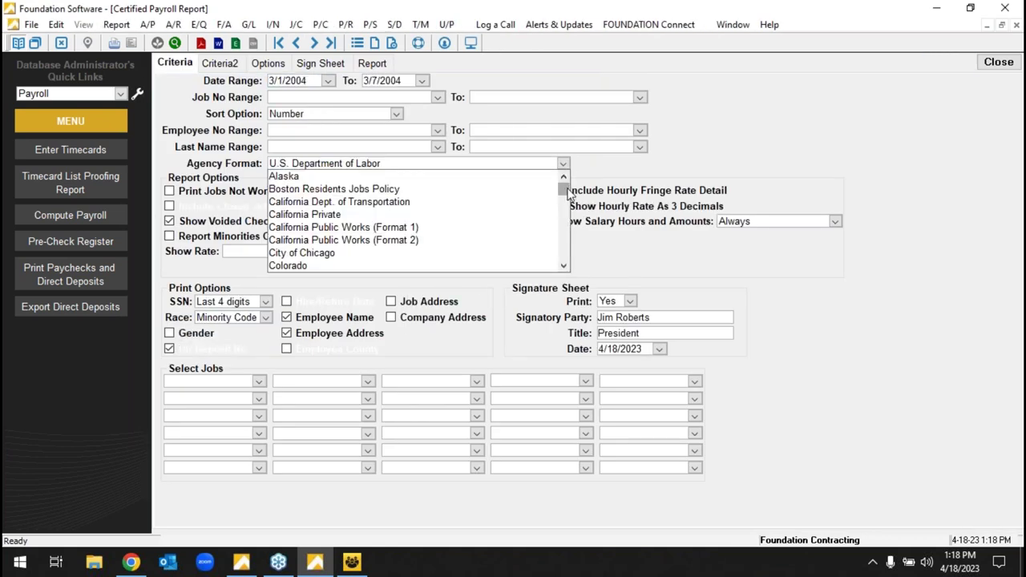
drag(567, 192, 422, 136)
click(372, 63)
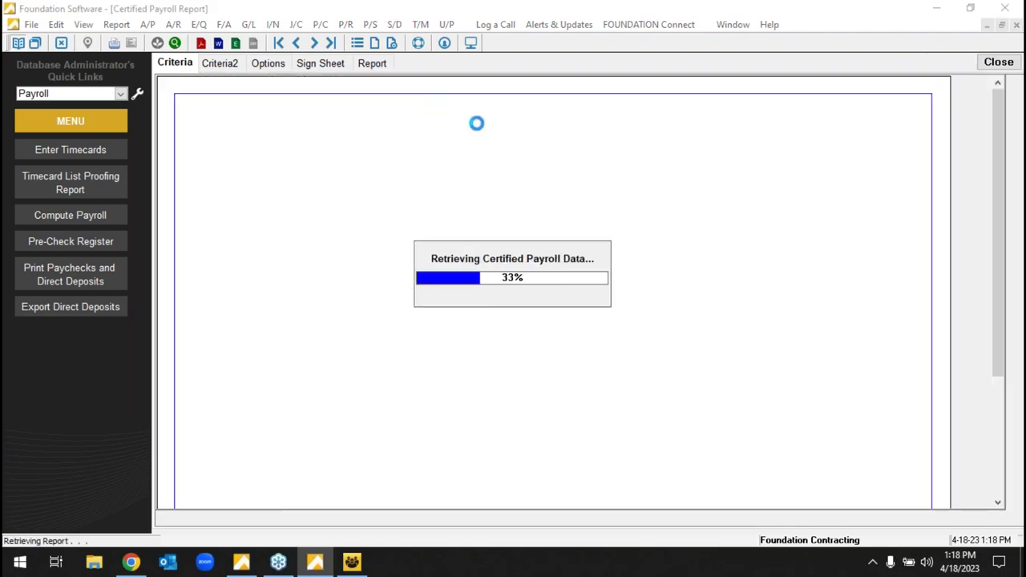
click(314, 43)
click(278, 44)
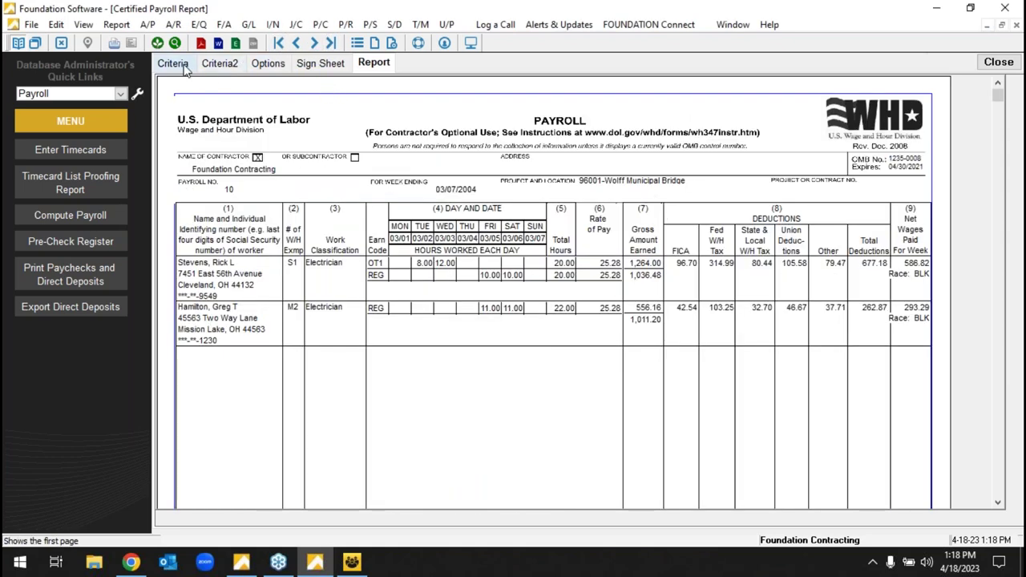
click(174, 63)
click(563, 163)
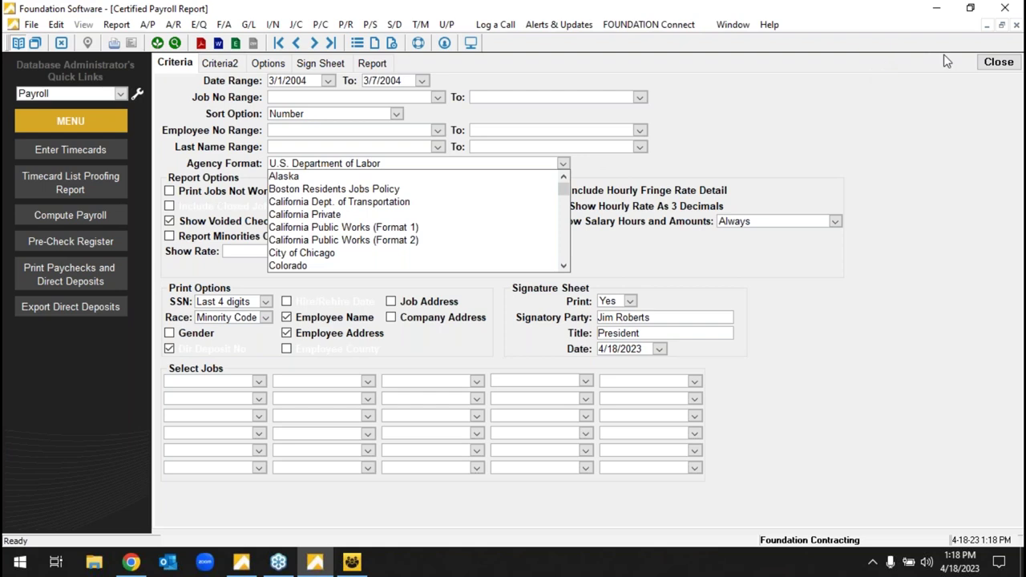
click(983, 68)
click(984, 67)
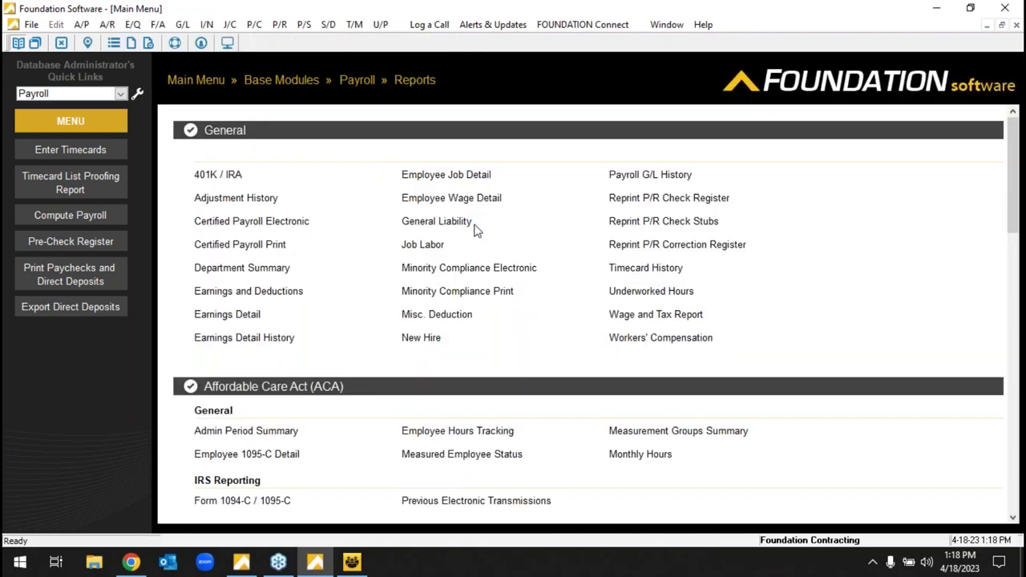
- Look over Certified Payroll Electronic's format list without choosing one, then return to the Main Menu
click(269, 222)
click(635, 270)
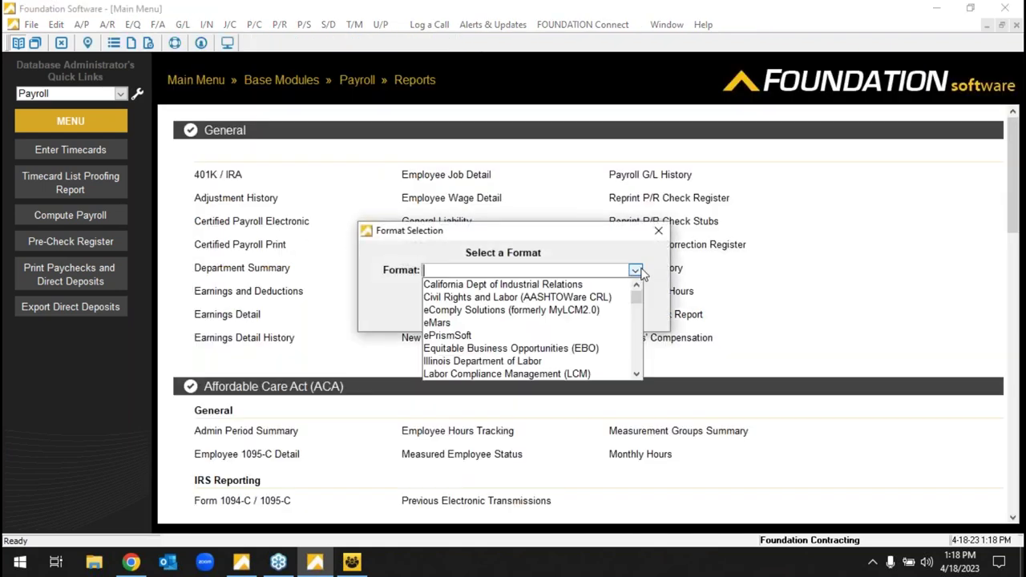
drag(636, 296, 652, 249)
click(658, 231)
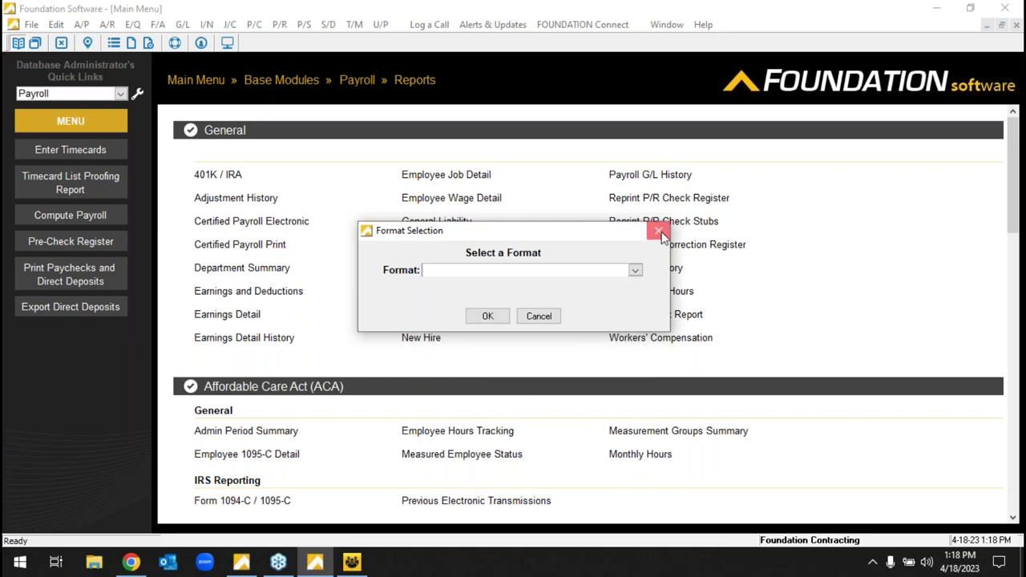
click(658, 231)
click(171, 80)
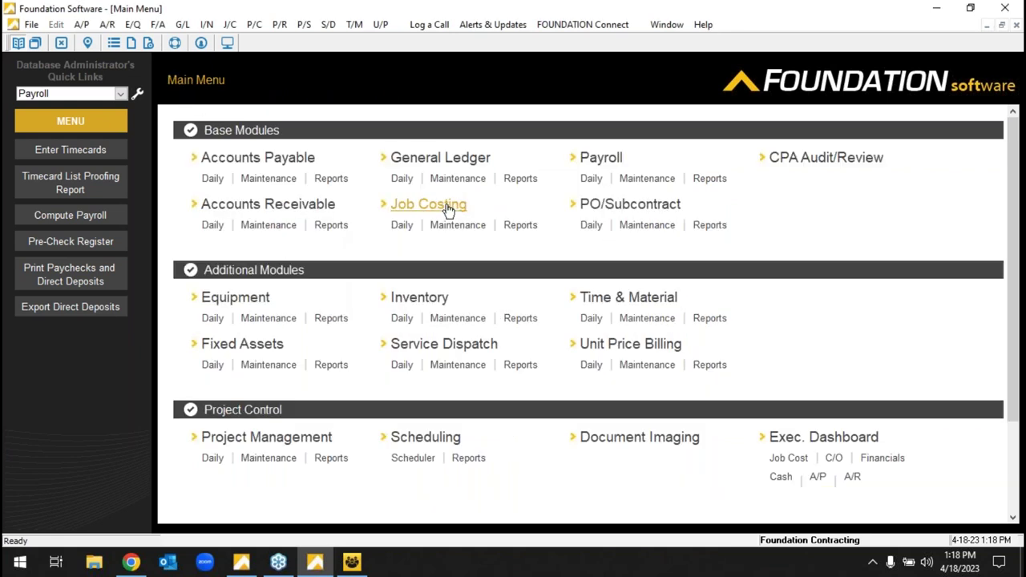
- Start a new PO/Sub for vendor 103 Vic Industrial Supply dated April 18, 2023
click(590, 226)
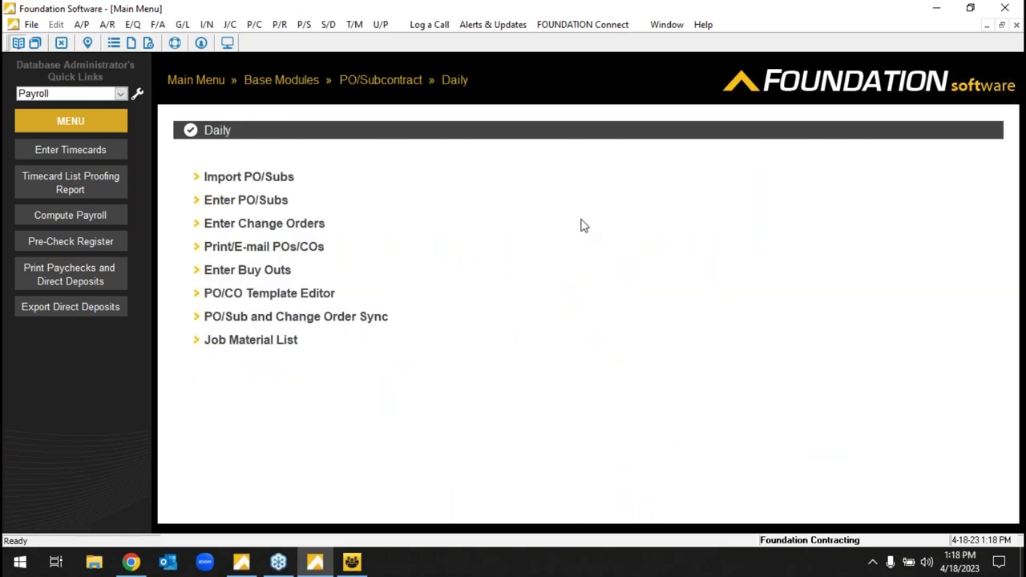
click(258, 203)
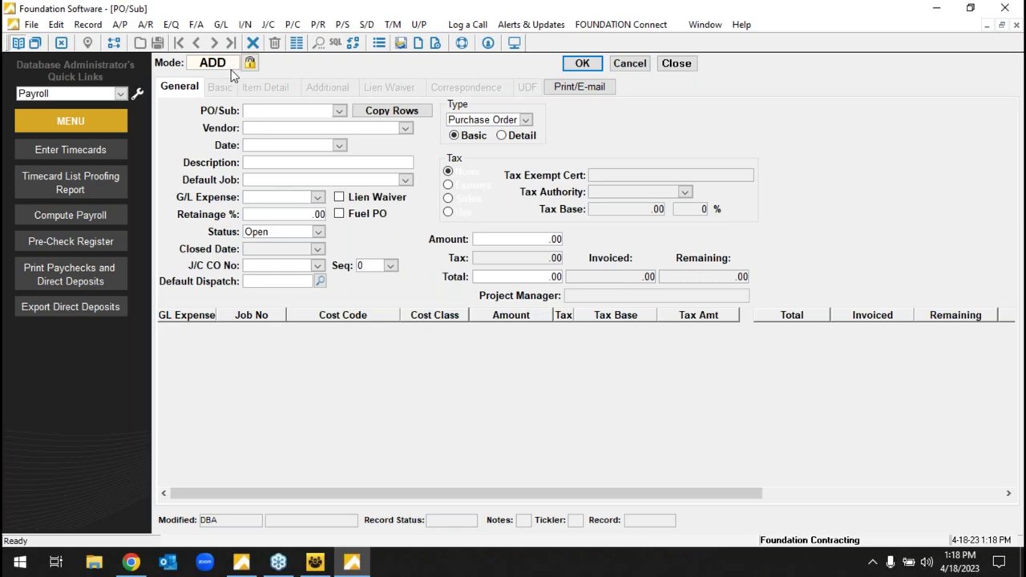
click(303, 133)
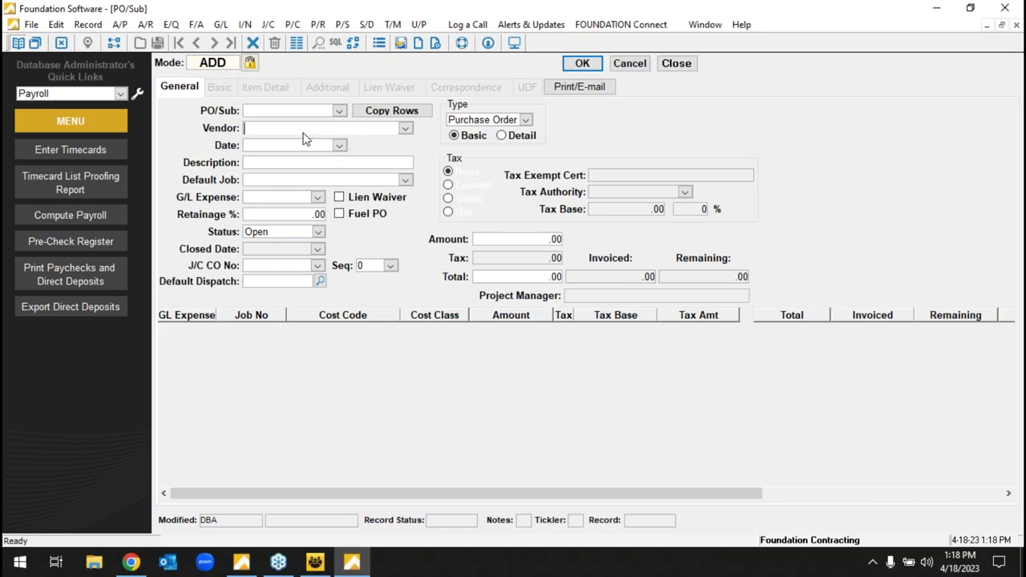
text(103)
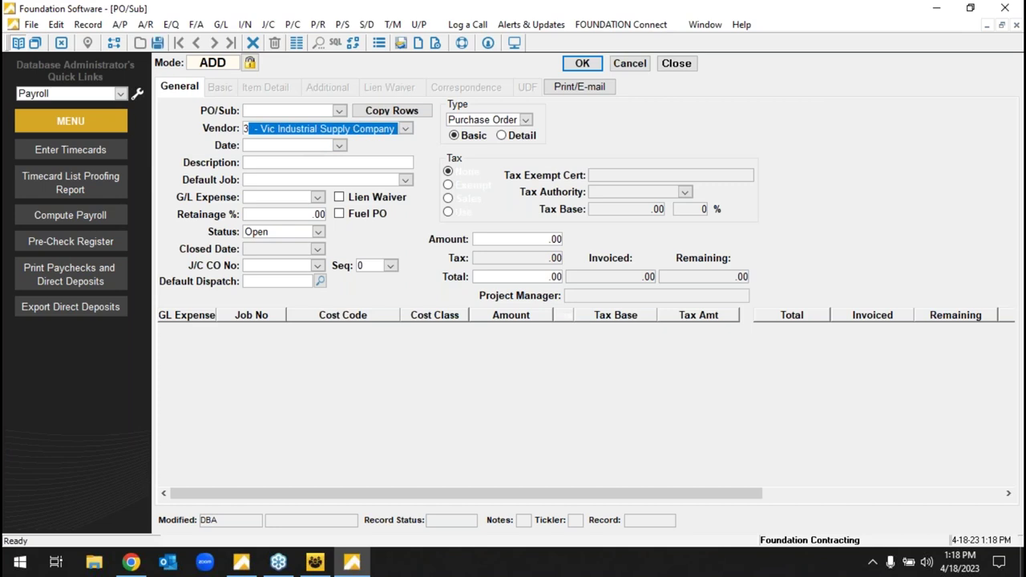
key(Tab)
click(339, 147)
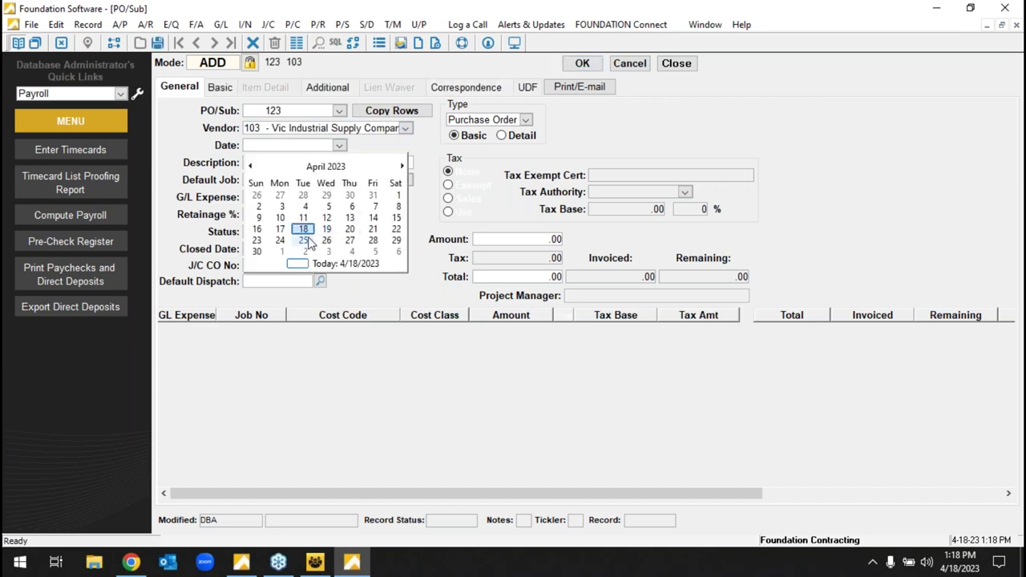
click(307, 234)
- Charge the purchase order to job 12 Hopkins Airport with a 10,000.00 amount
click(349, 181)
text(12 - Hopkins Airport)
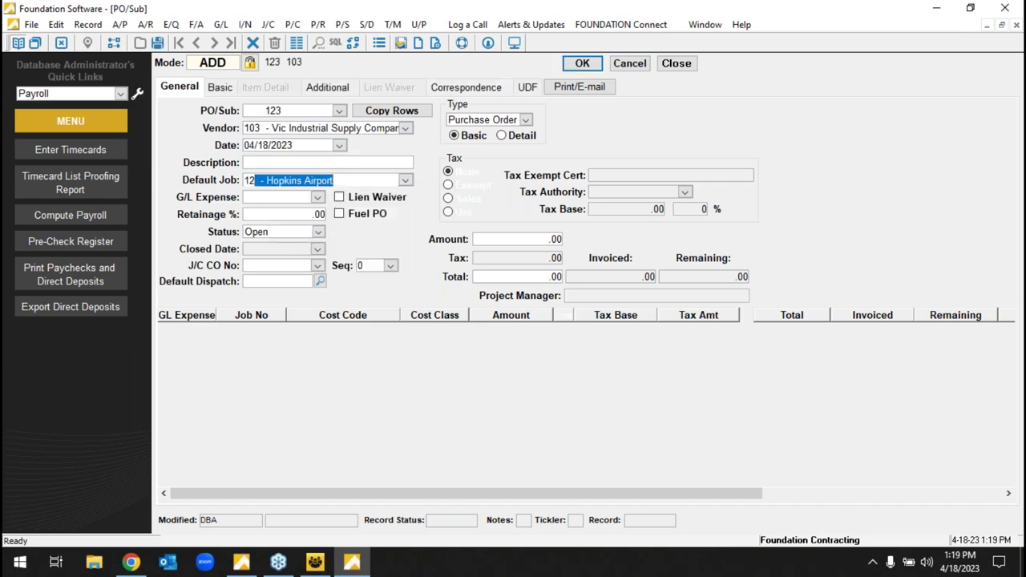
key(Tab)
click(498, 241)
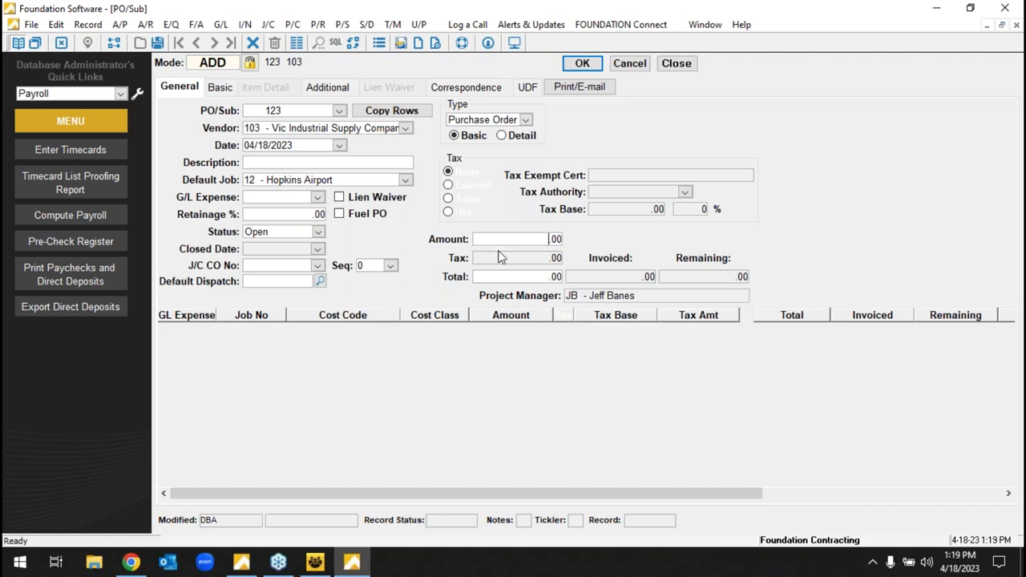
key(Tab)
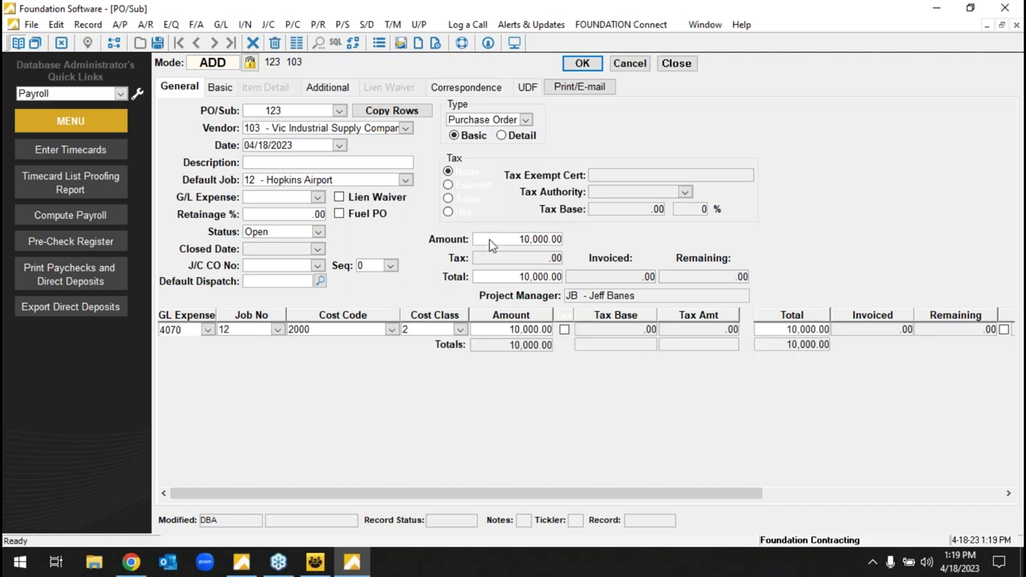
click(489, 239)
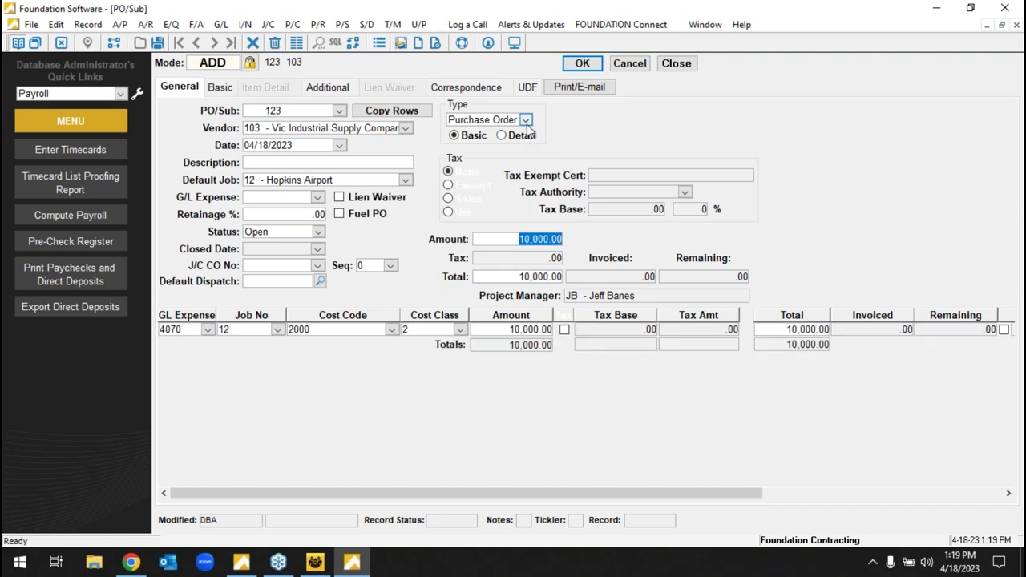
- Keep the type as Purchase Order, recheck job and amount, and accept PO 123
click(526, 120)
click(526, 119)
click(526, 120)
click(603, 124)
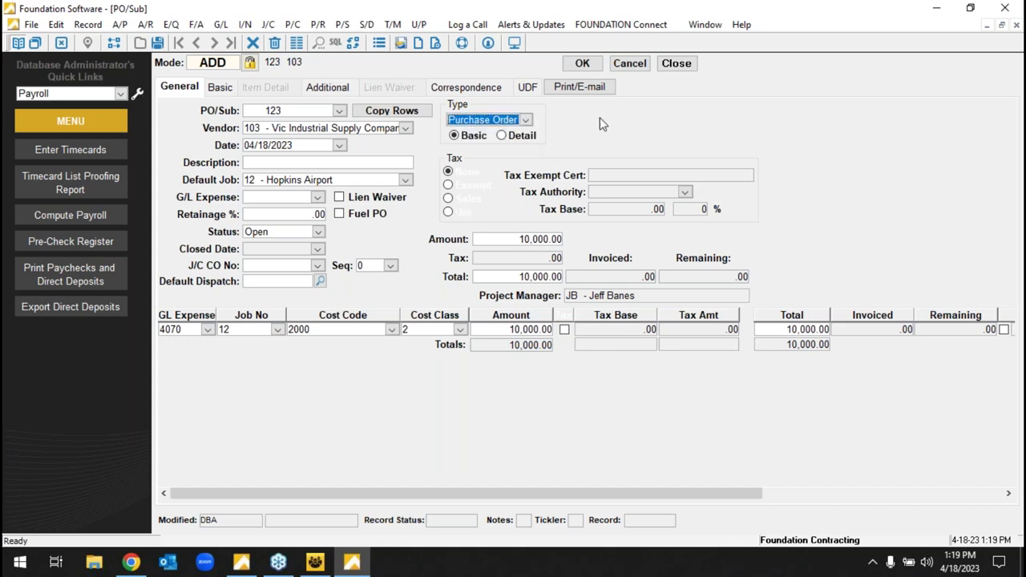
click(526, 242)
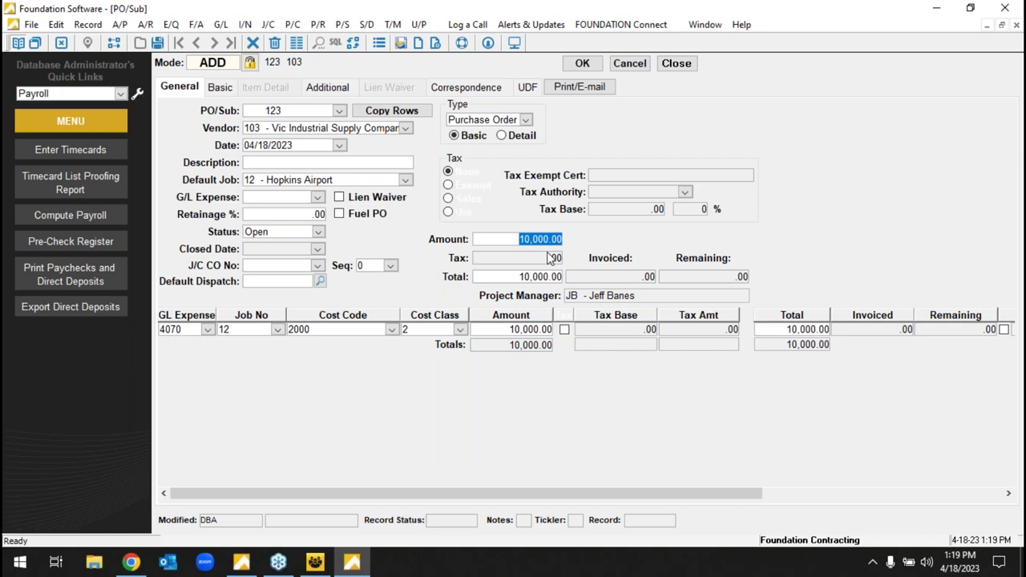
click(290, 182)
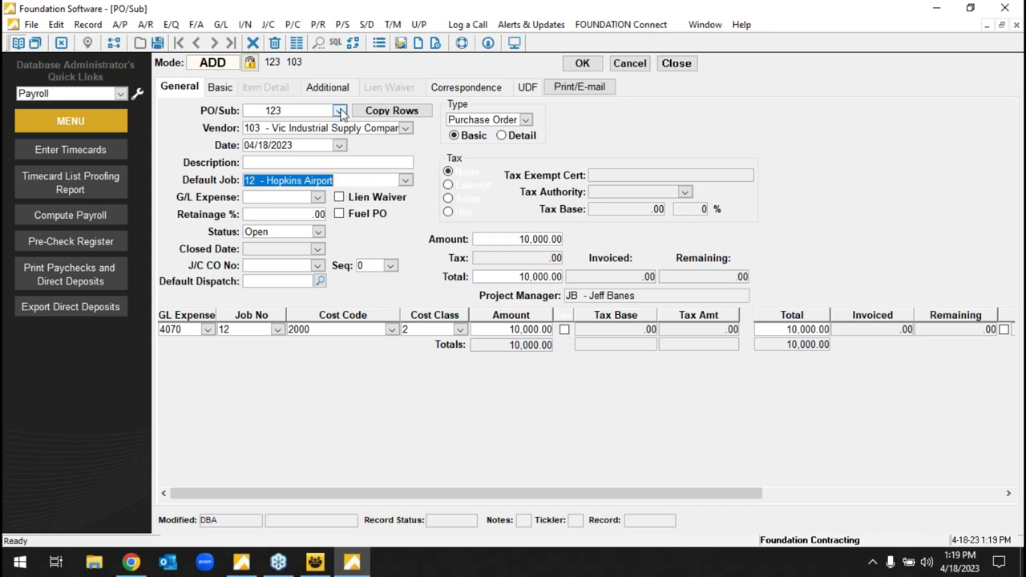
click(556, 240)
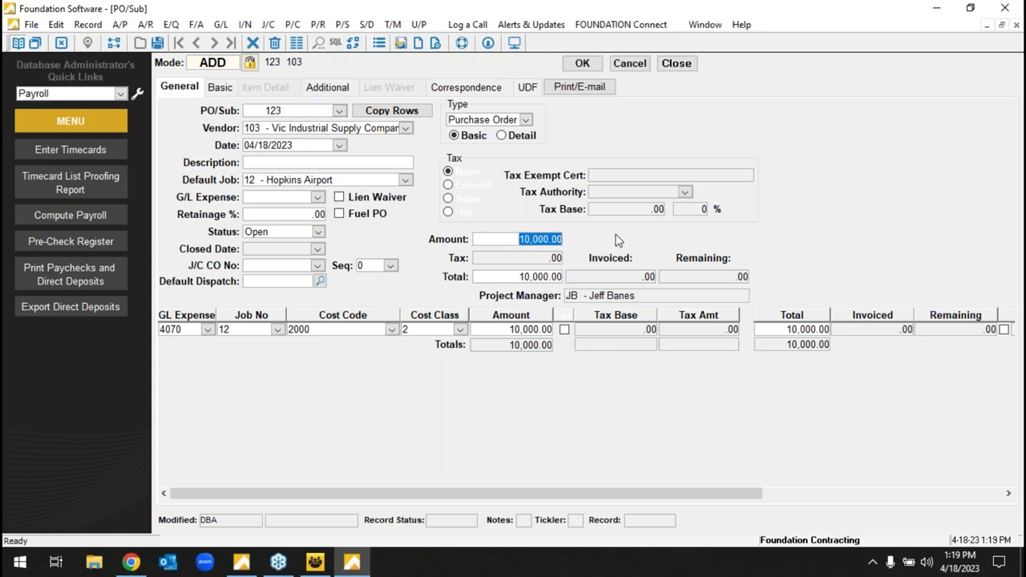
click(583, 64)
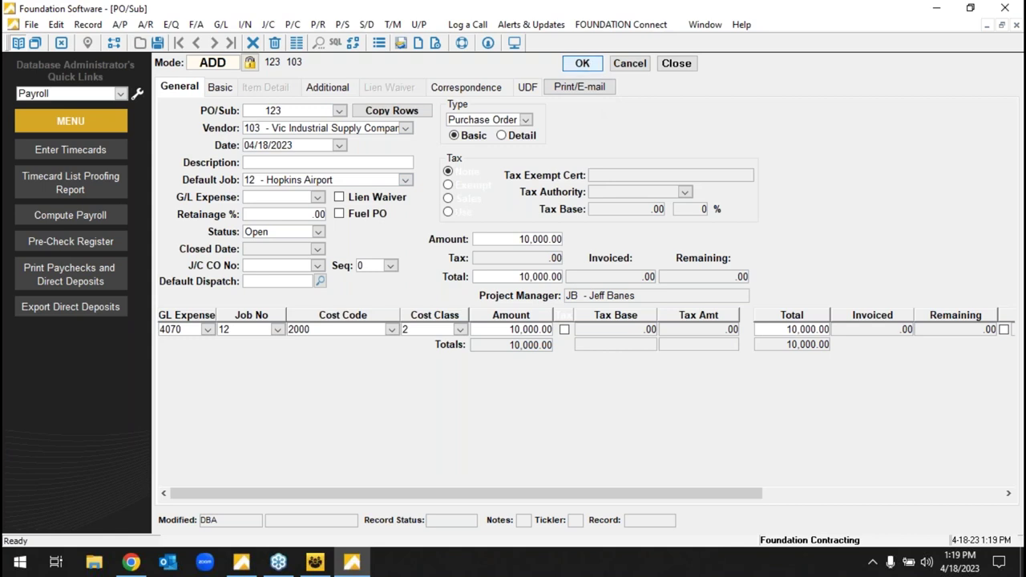
- Load PO 100 and browse its line items and item list on Item Detail
key(Tab)
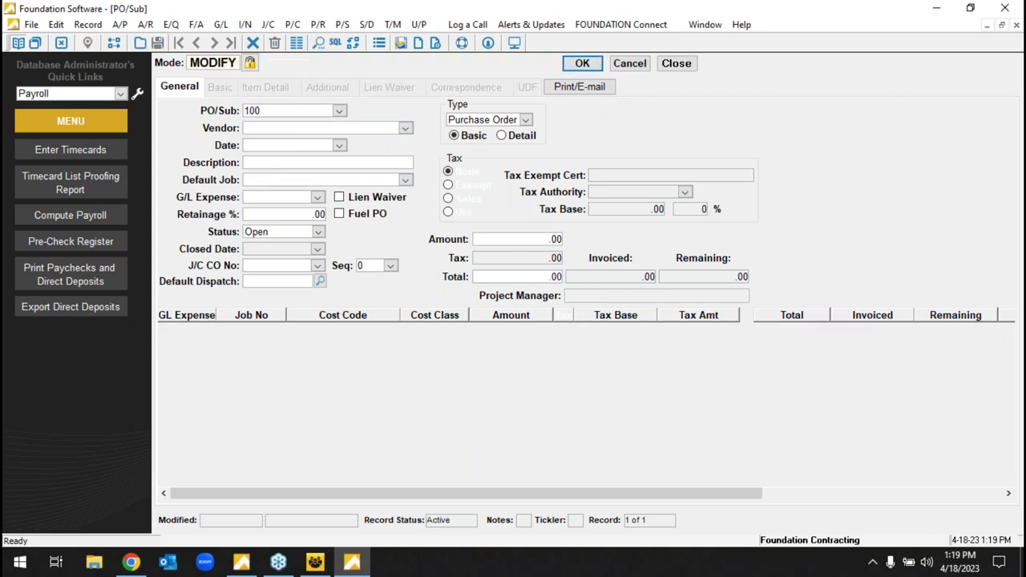
click(281, 93)
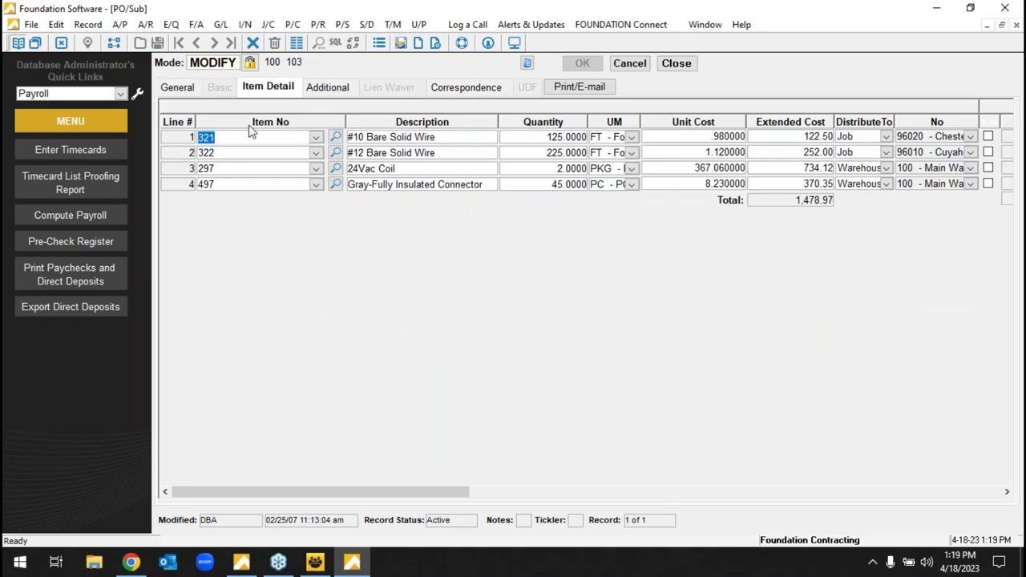
click(315, 183)
scroll(939, 297, down, 5)
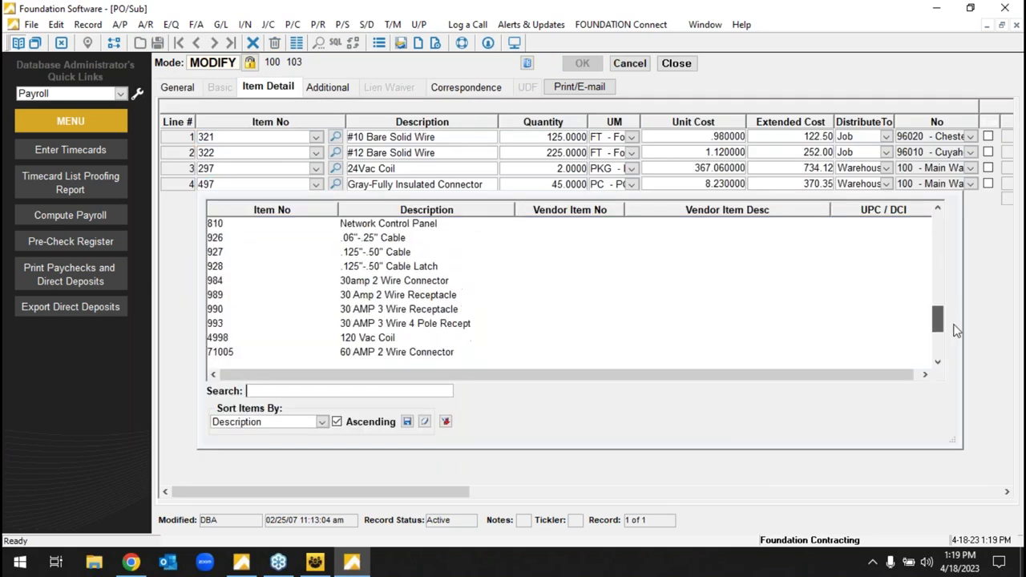
scroll(940, 297, up, 10)
click(449, 185)
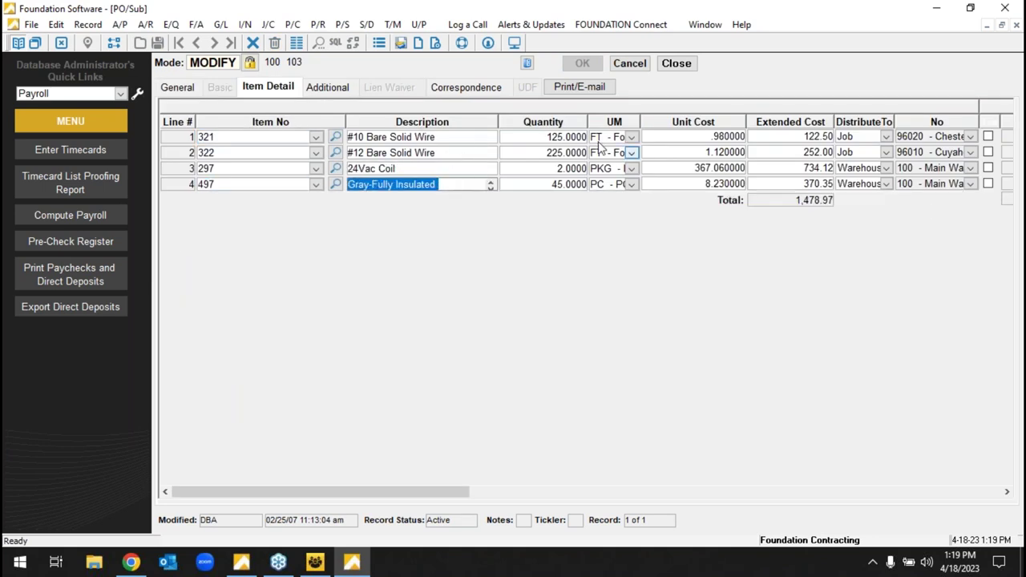
- Preview printable PO 100, close the preview and entry window, and return to the Main Menu
click(585, 88)
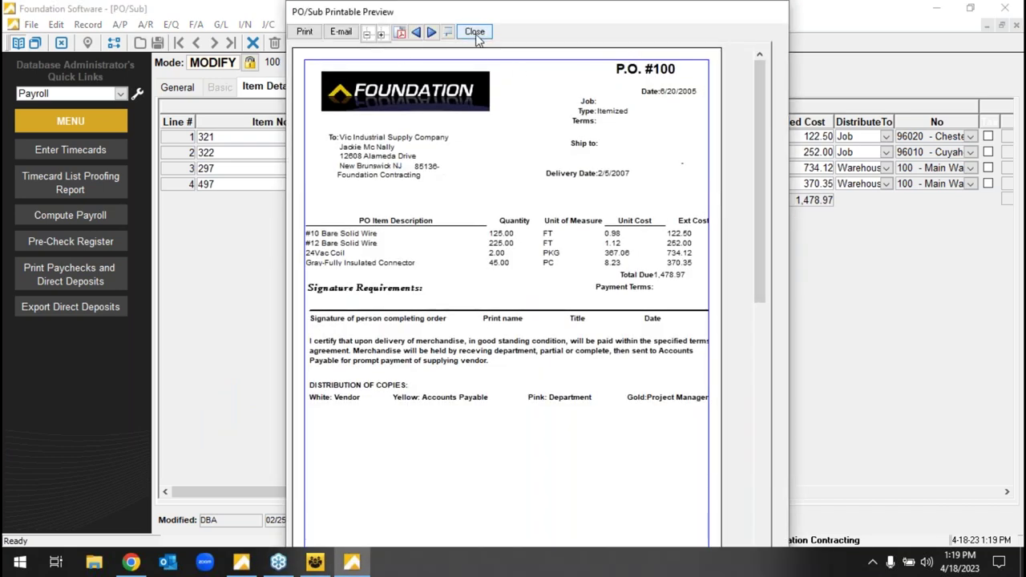
click(476, 35)
click(678, 62)
click(195, 80)
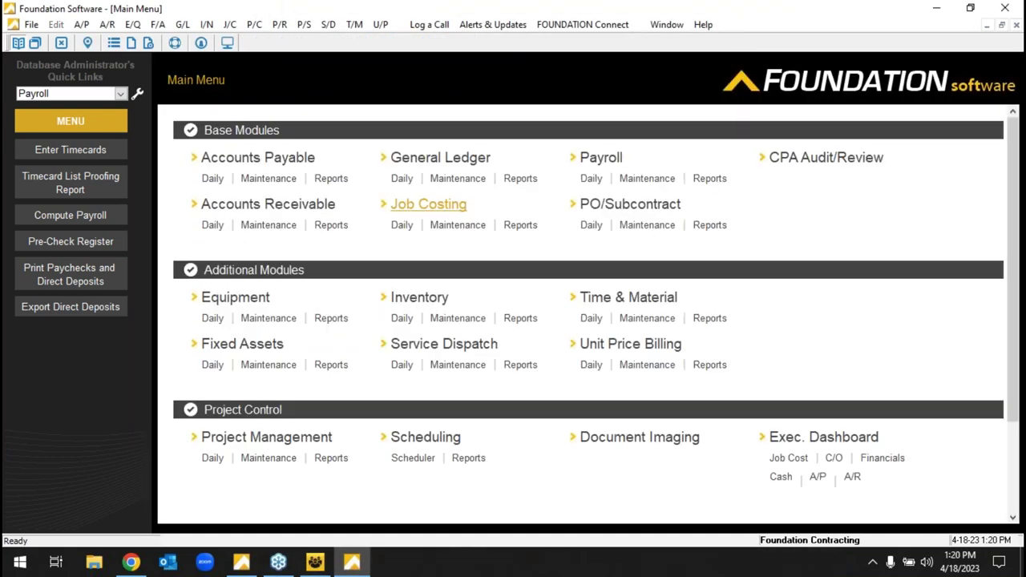
- Run PO/Sub Status for PO 104, showing 44,750.00 committed, then return to the Main Menu
click(709, 224)
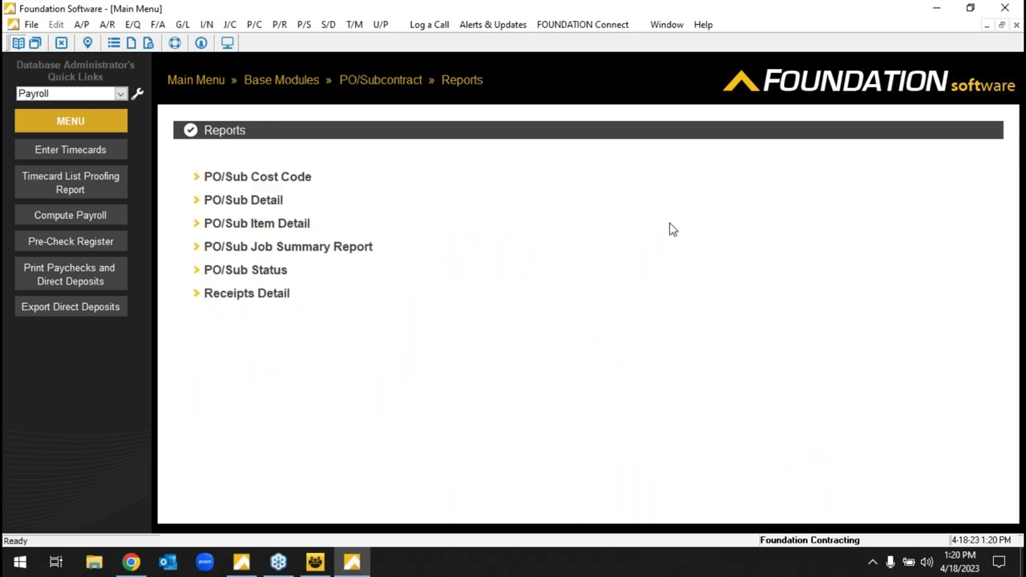
click(245, 270)
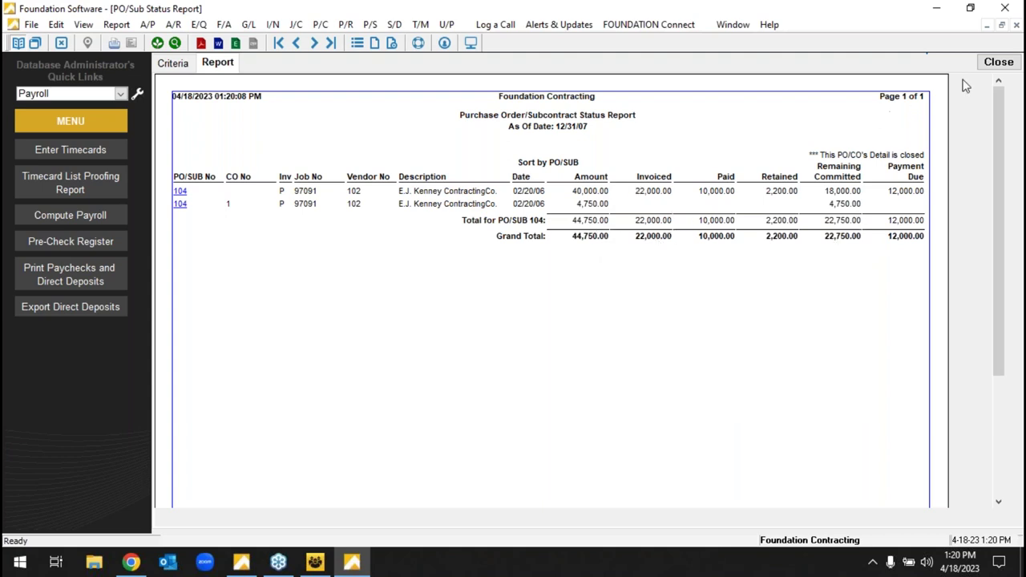
click(999, 62)
click(201, 81)
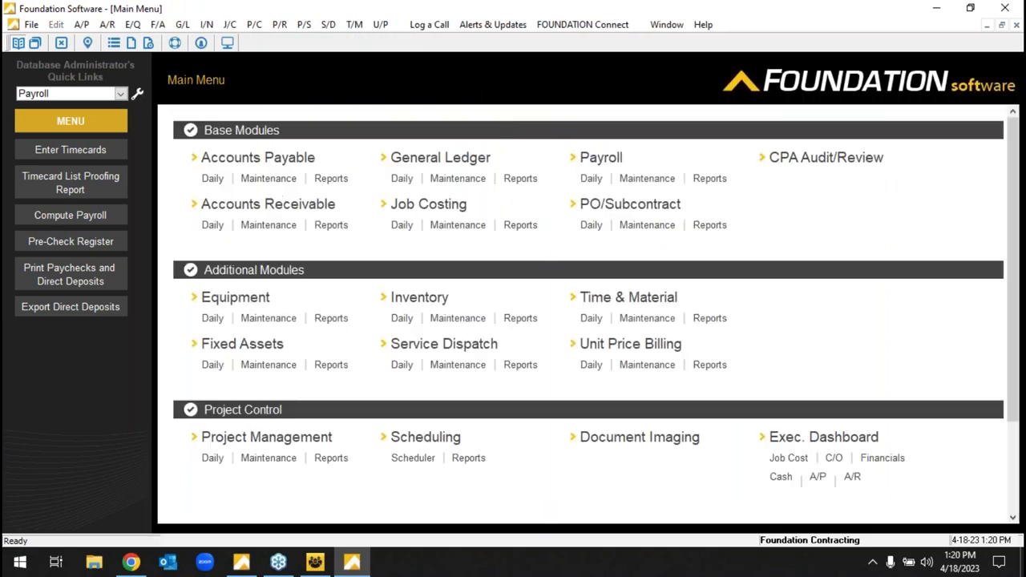
- Start a new A/P invoice for vendor 103 on job 12 Hopkins Airport
click(213, 179)
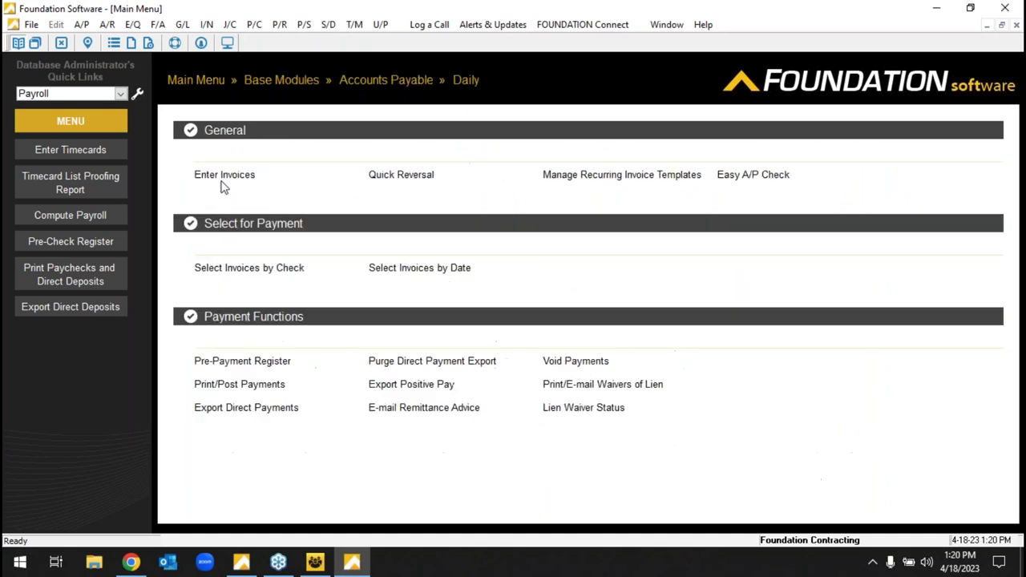
click(222, 174)
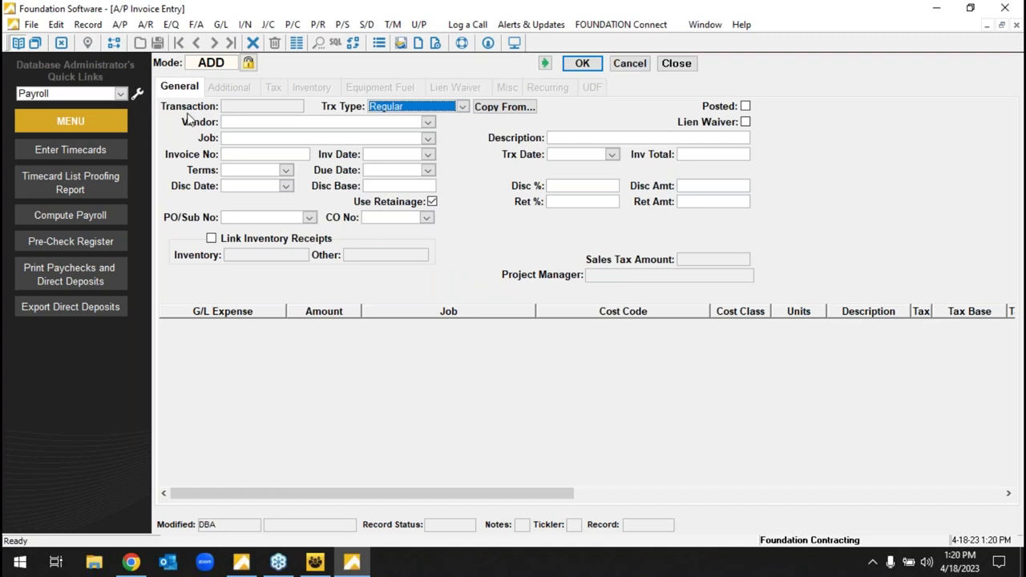
click(240, 128)
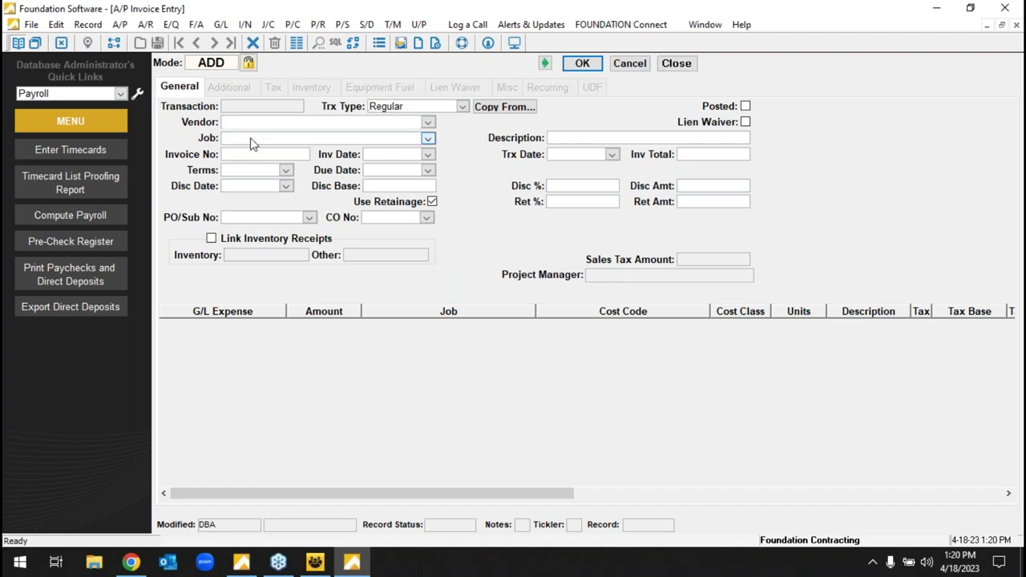
text(103)
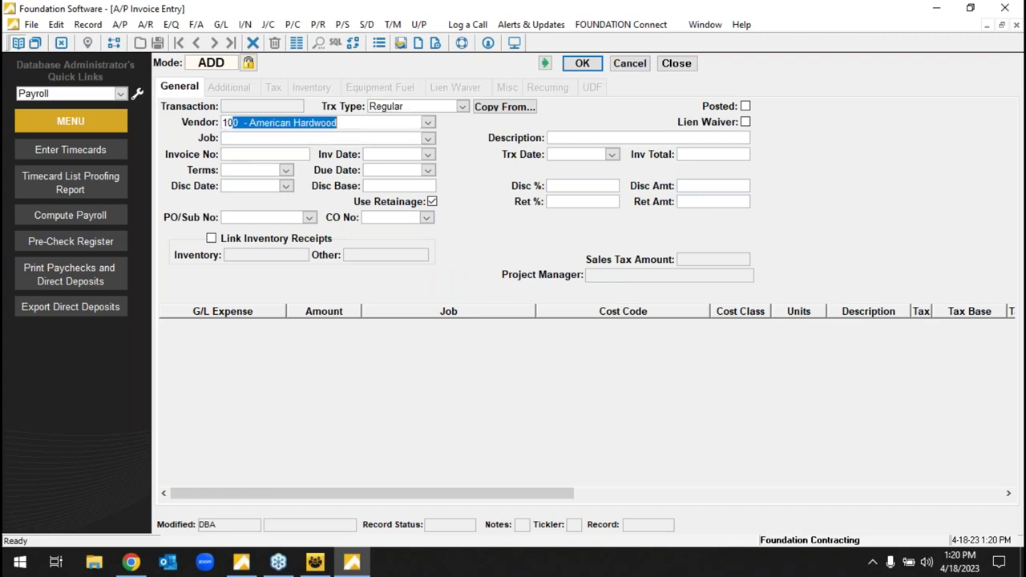
key(Tab)
text(12)
key(Tab)
- Enter the invoice number, an April 18 invoice date, and PO 123
click(234, 156)
text(2342630526)
click(428, 155)
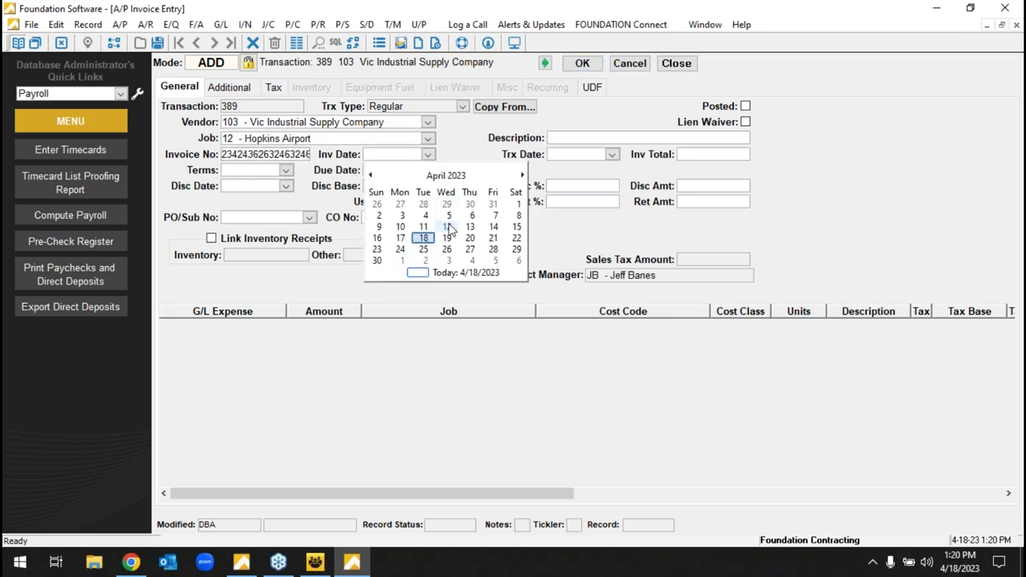
click(425, 238)
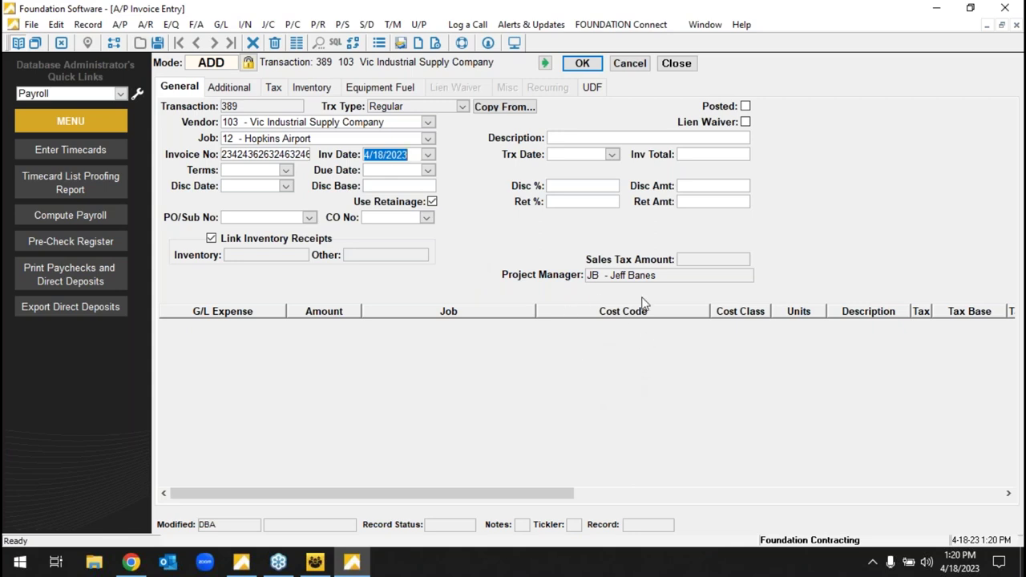
click(693, 161)
click(272, 223)
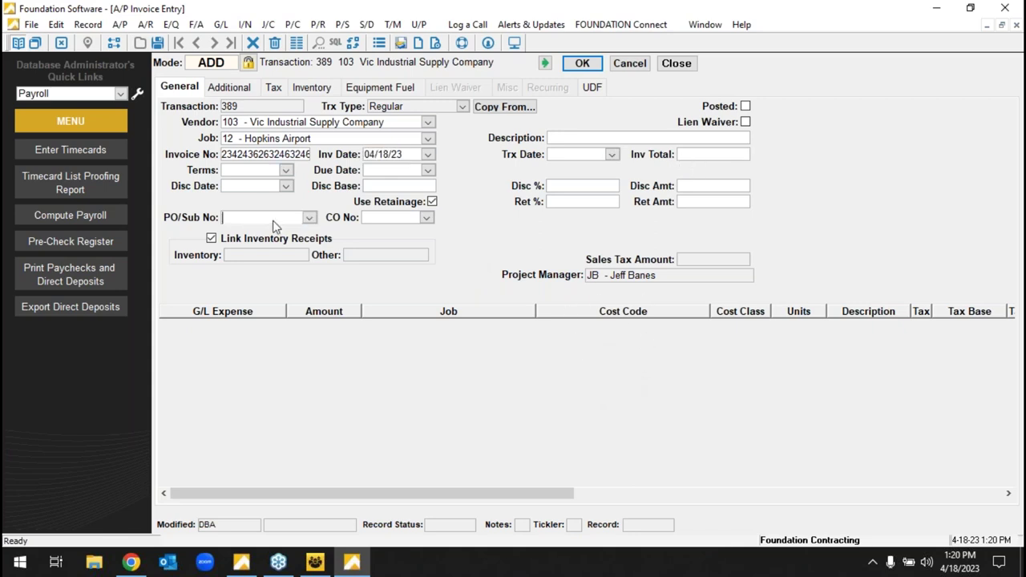
text(123)
key(Tab)
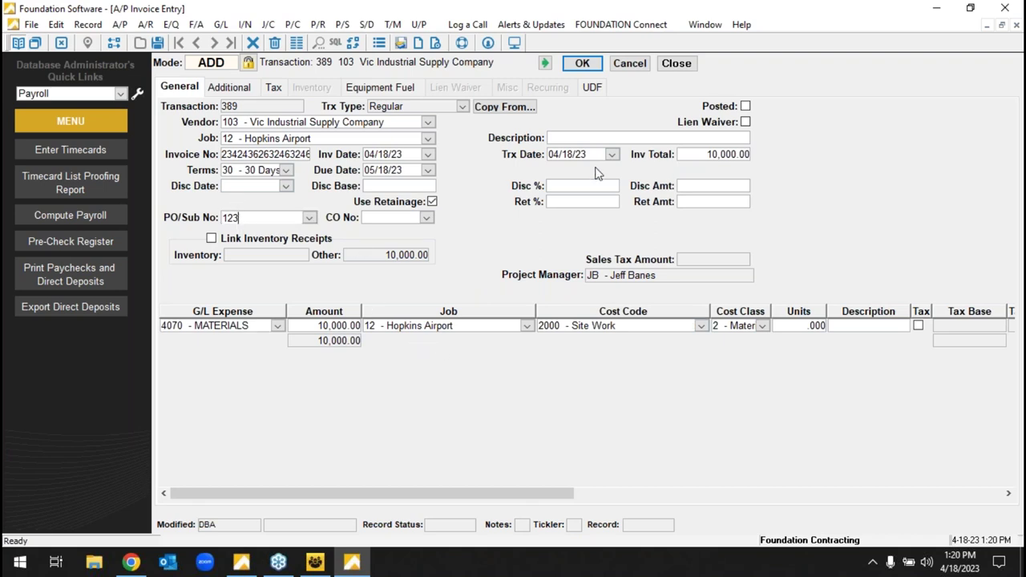
- Try a 10,250.00 line amount and dismiss the resulting validation errors
key(shift+Left)
click(719, 156)
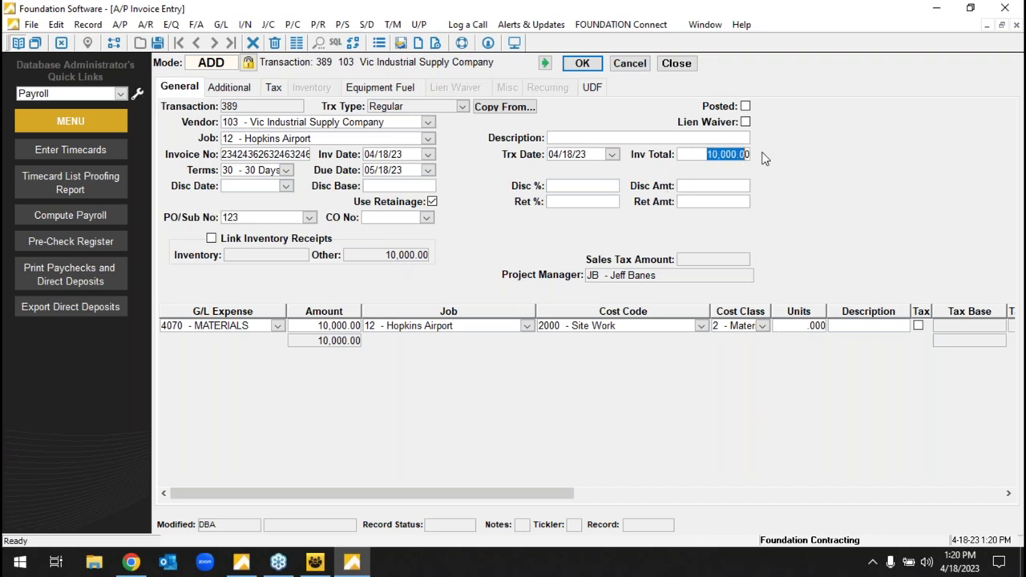
text(1025)
click(337, 326)
text(10250)
key(Tab)
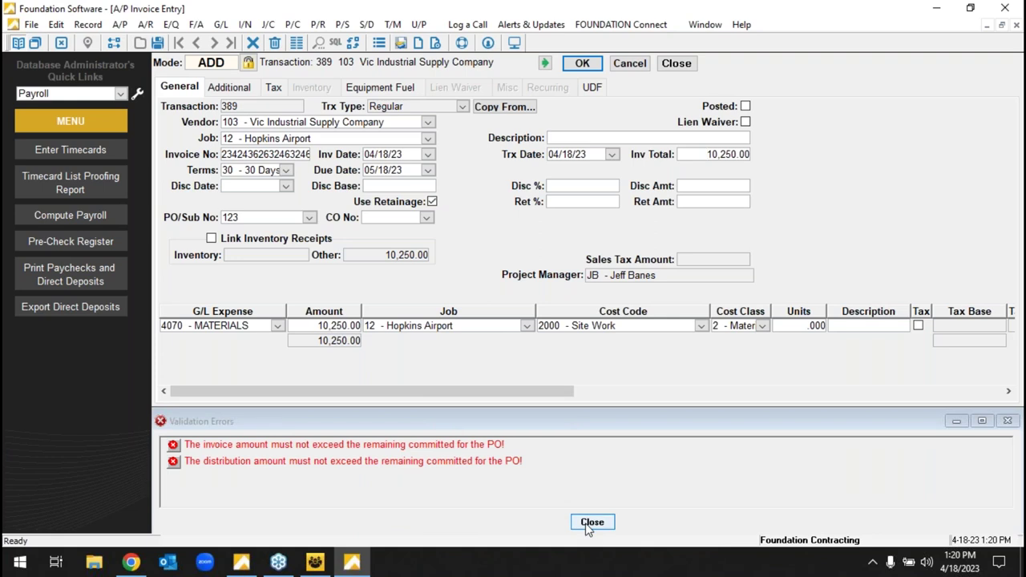
click(591, 522)
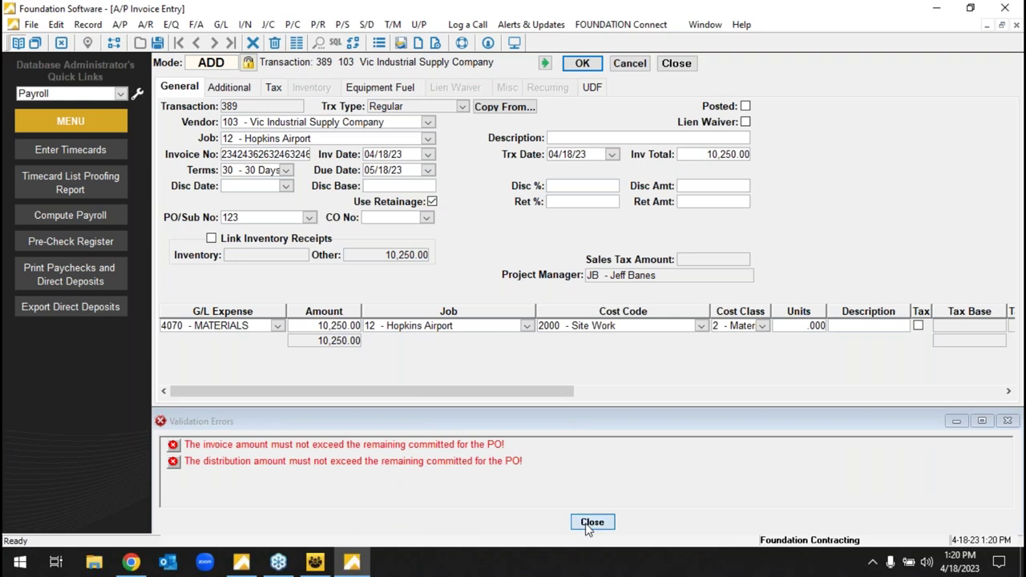
- Correct the line amount to 10,000.00 and re-enter the invoice total
click(337, 326)
text(10000)
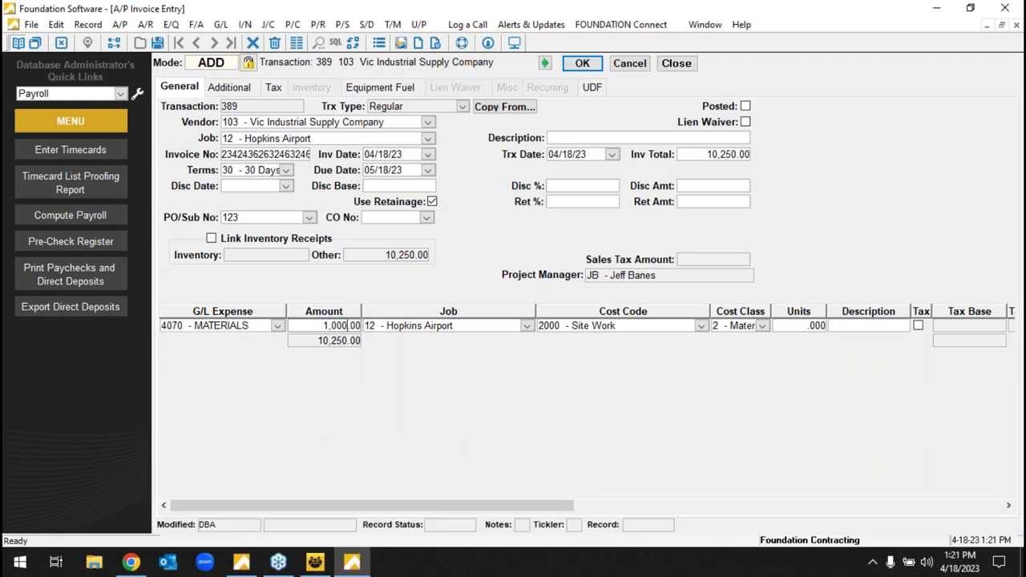
click(705, 159)
key(shift+End)
text(1)
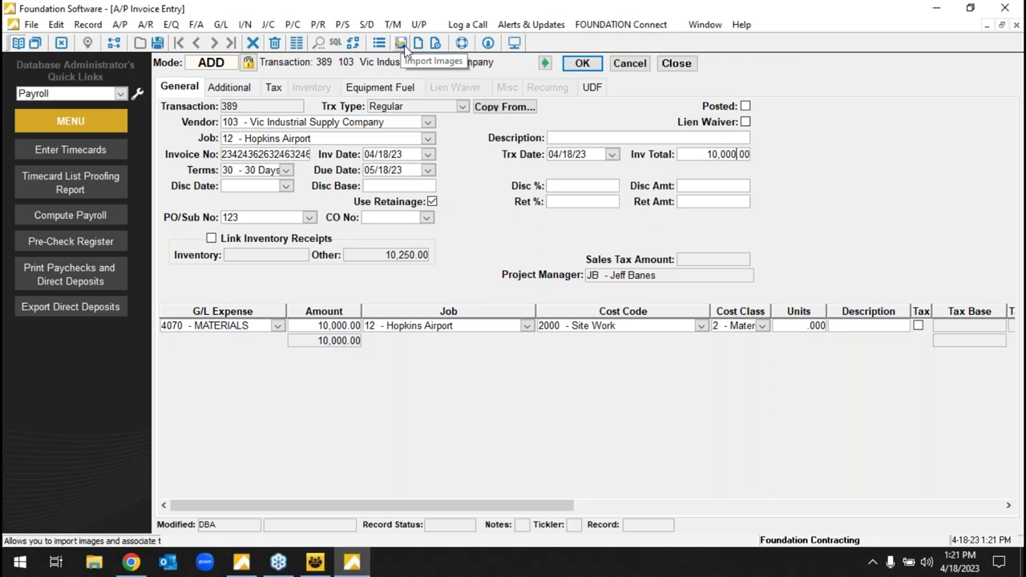
- Create an image batch and attach invoice-template-2 to the invoice in Document Imaging
click(404, 44)
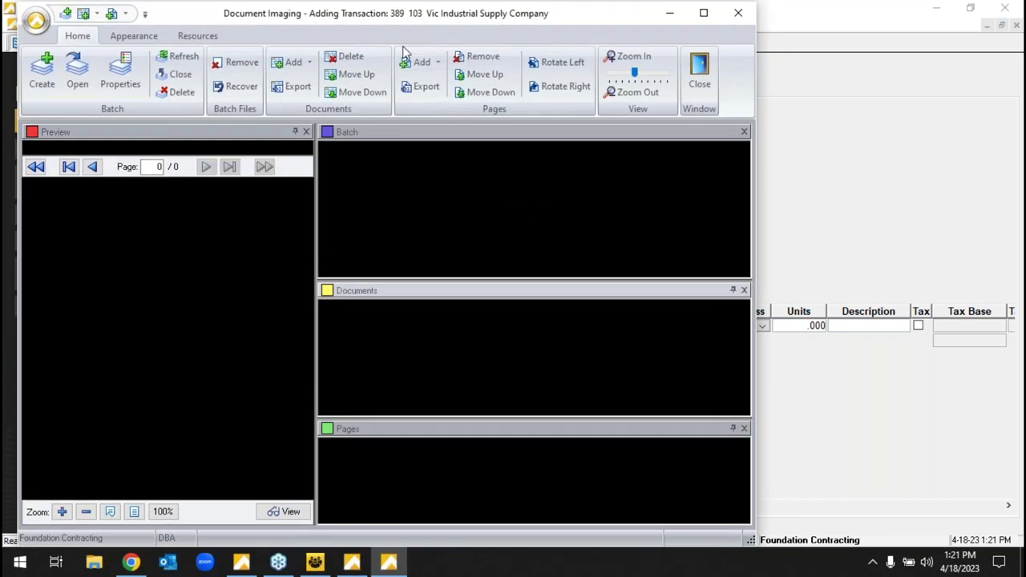
drag(404, 20, 517, 84)
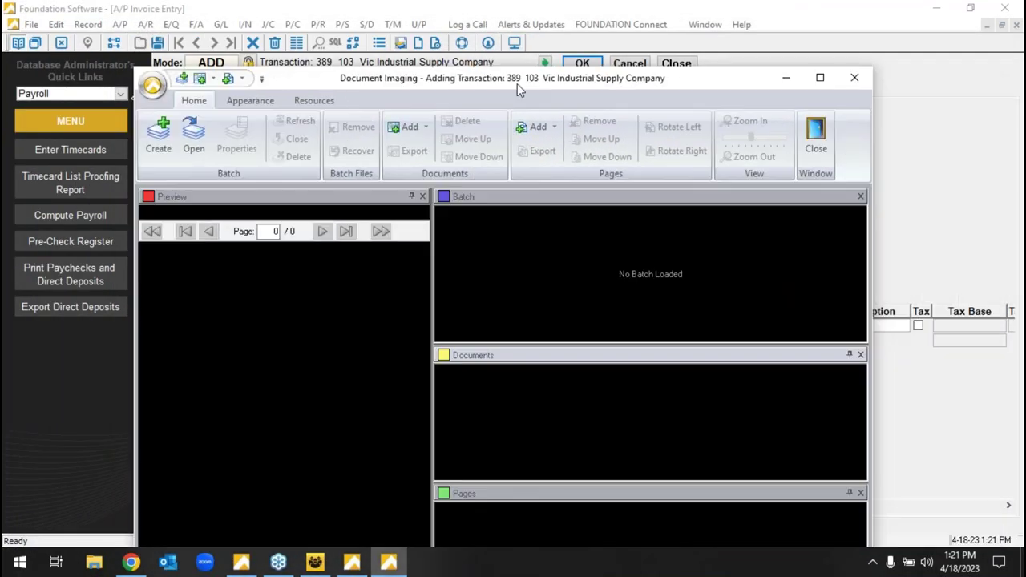
click(164, 136)
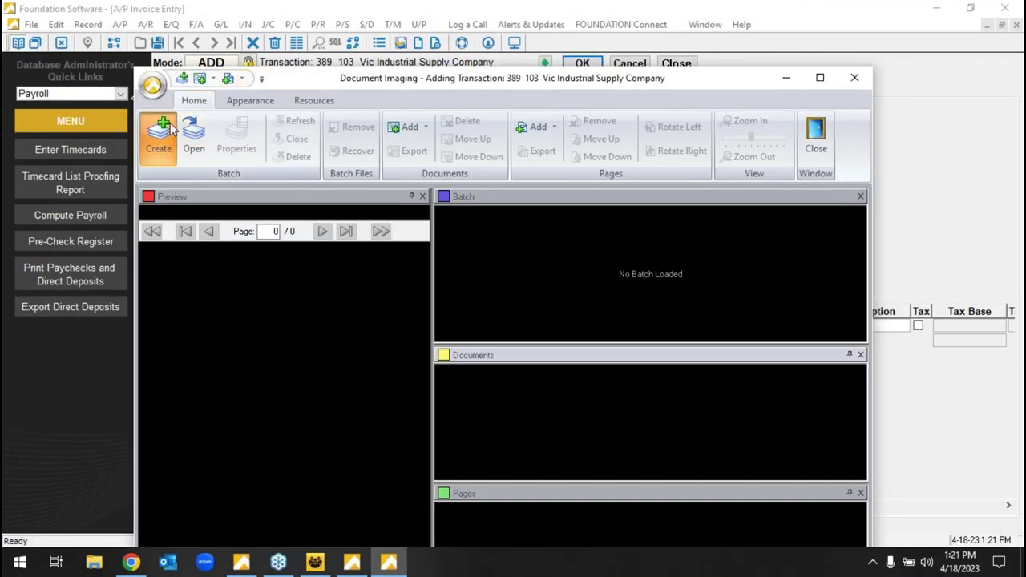
click(170, 132)
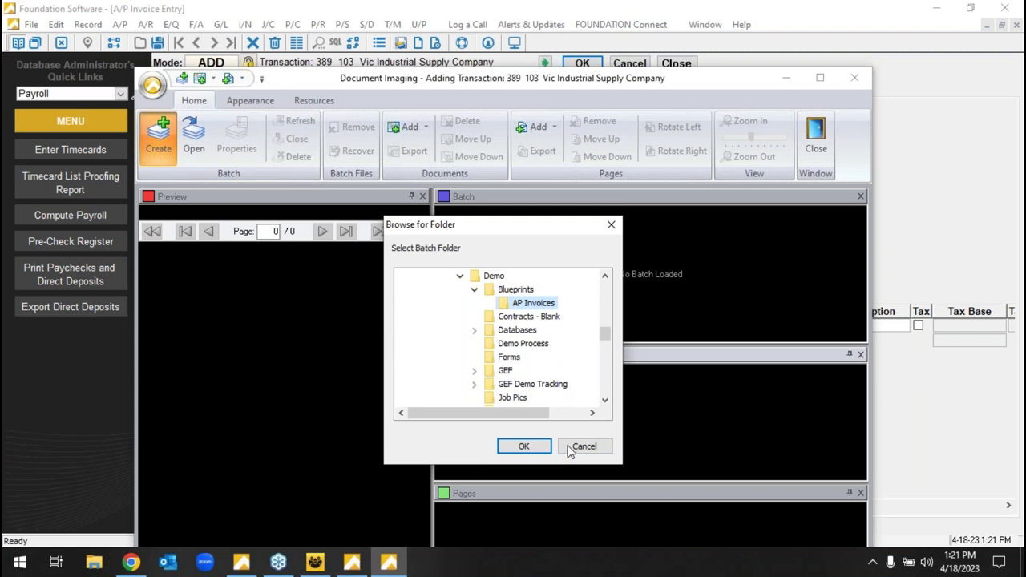
click(524, 445)
drag(762, 264, 651, 437)
drag(432, 284, 719, 323)
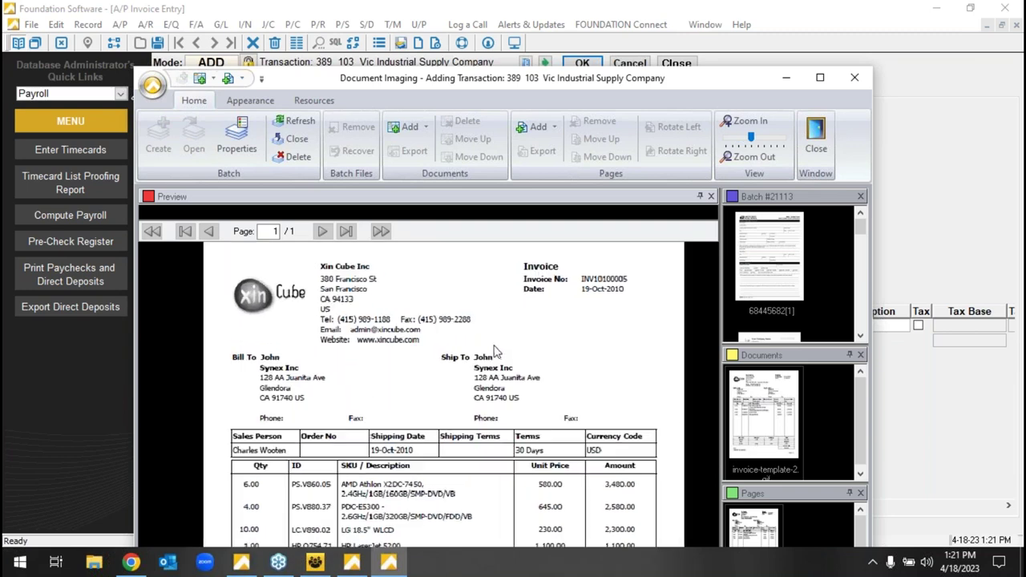
- Review the attached invoice image, move its window aside, and close it
scroll(497, 353, down, 3)
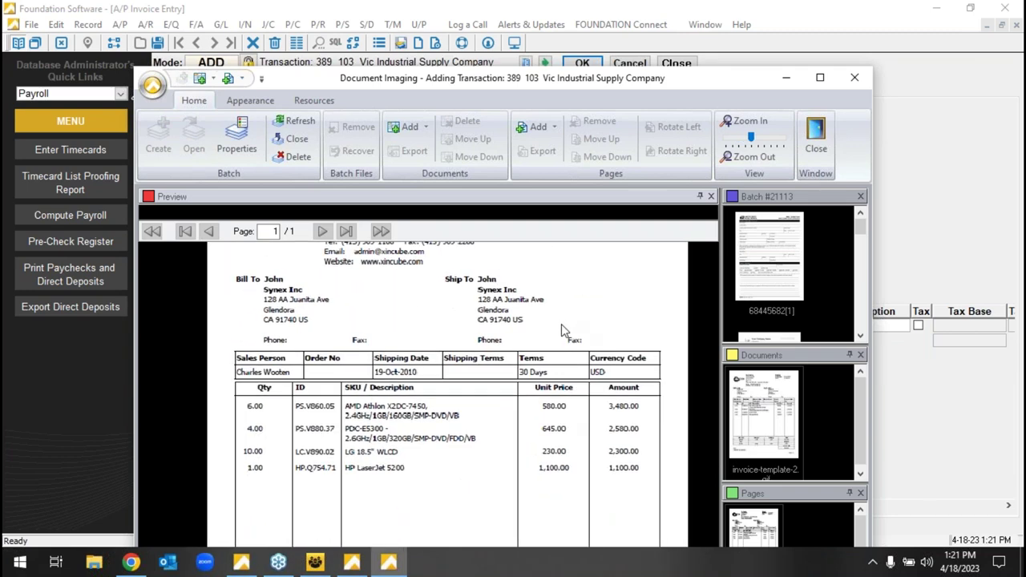
scroll(561, 324, down, 2)
scroll(569, 280, up, 3)
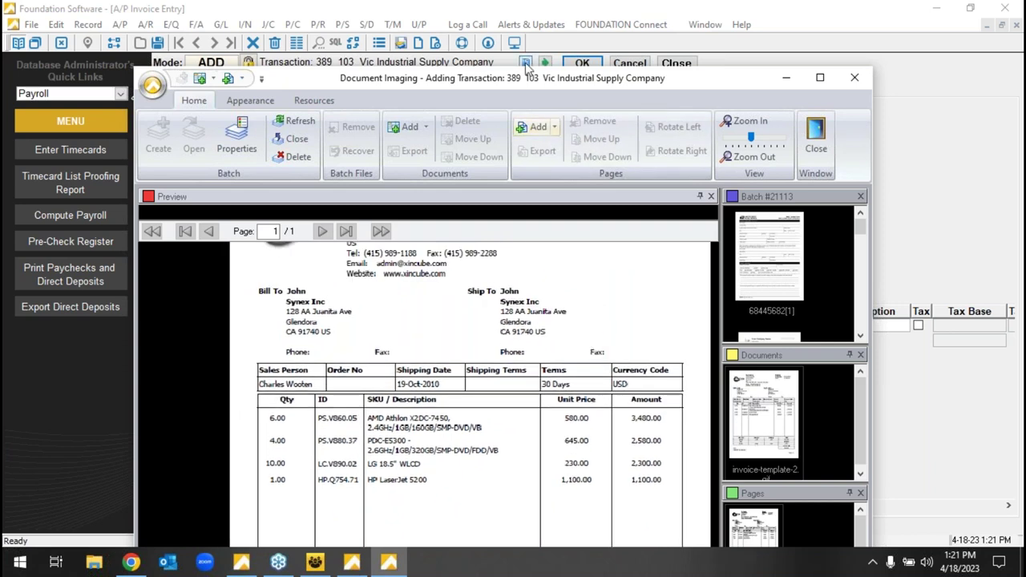
drag(538, 84, 1018, 86)
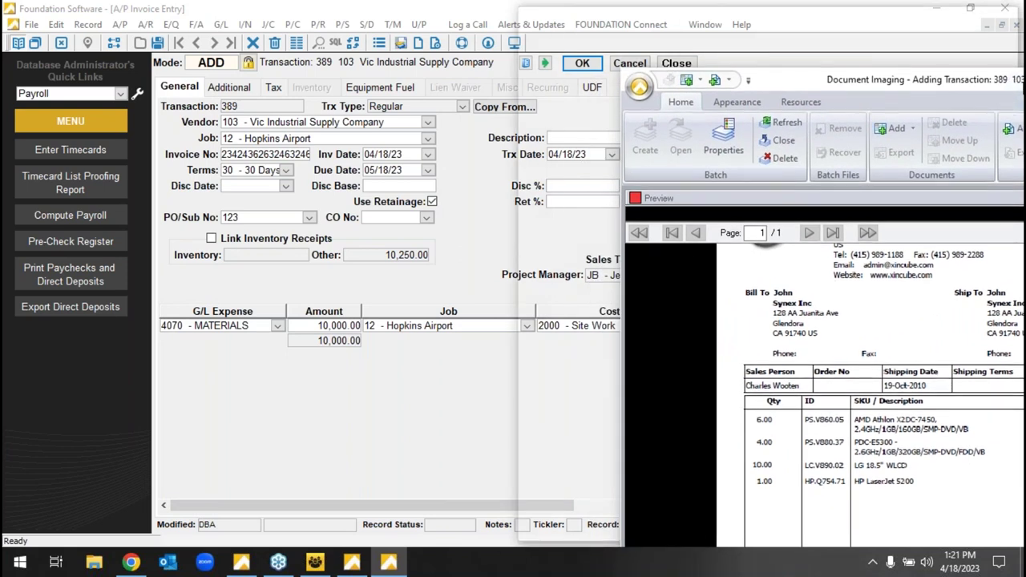
drag(1018, 86, 1009, 94)
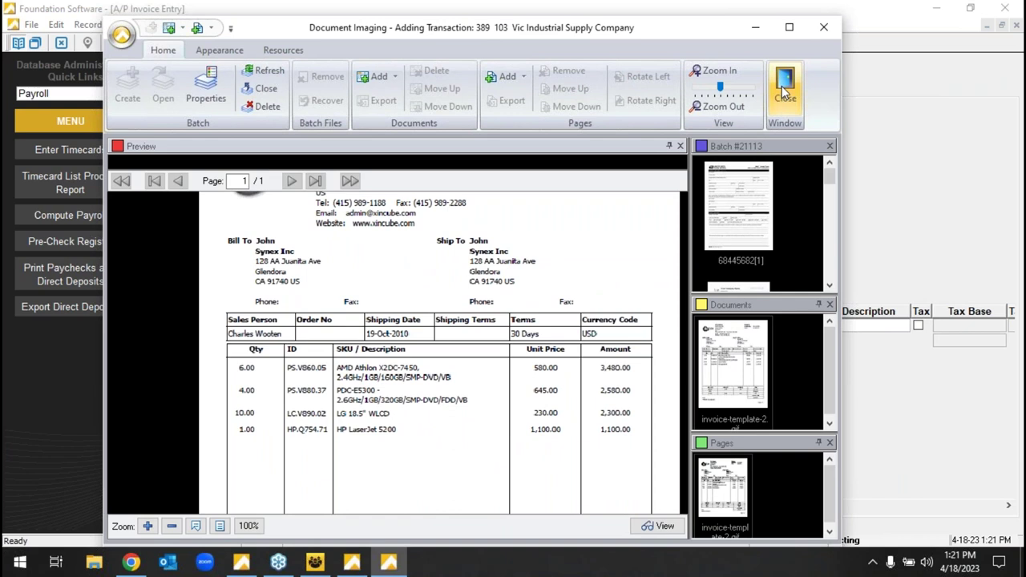
click(785, 90)
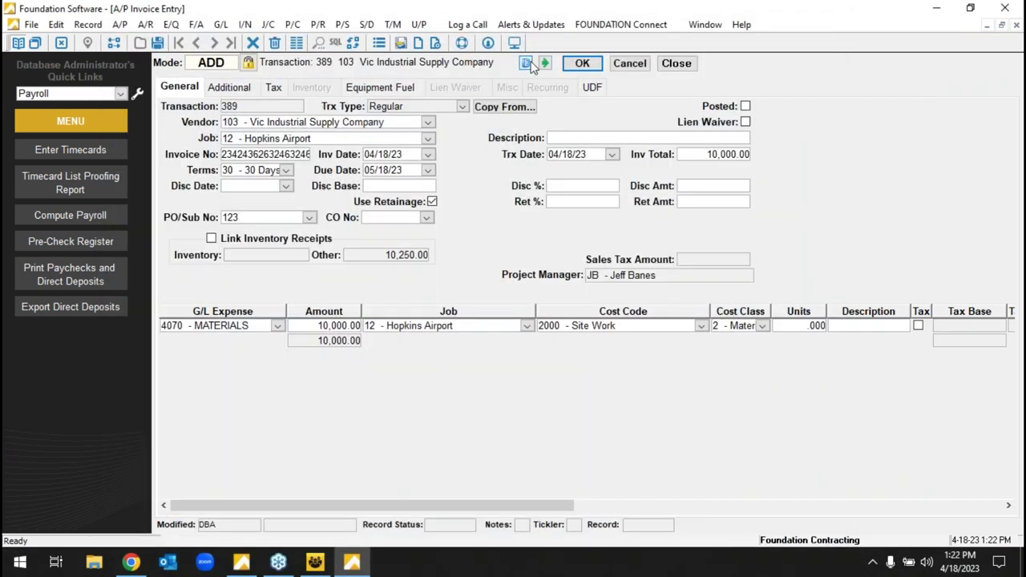
- Save the Vic Industrial Supply invoice, close the entry form, and return to the Main Menu
click(580, 65)
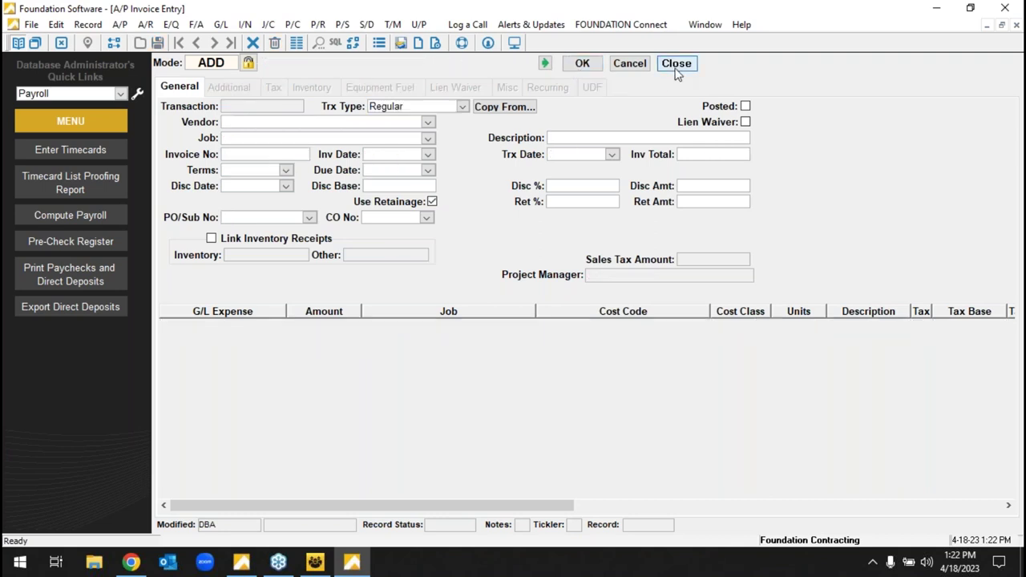
click(677, 67)
click(218, 79)
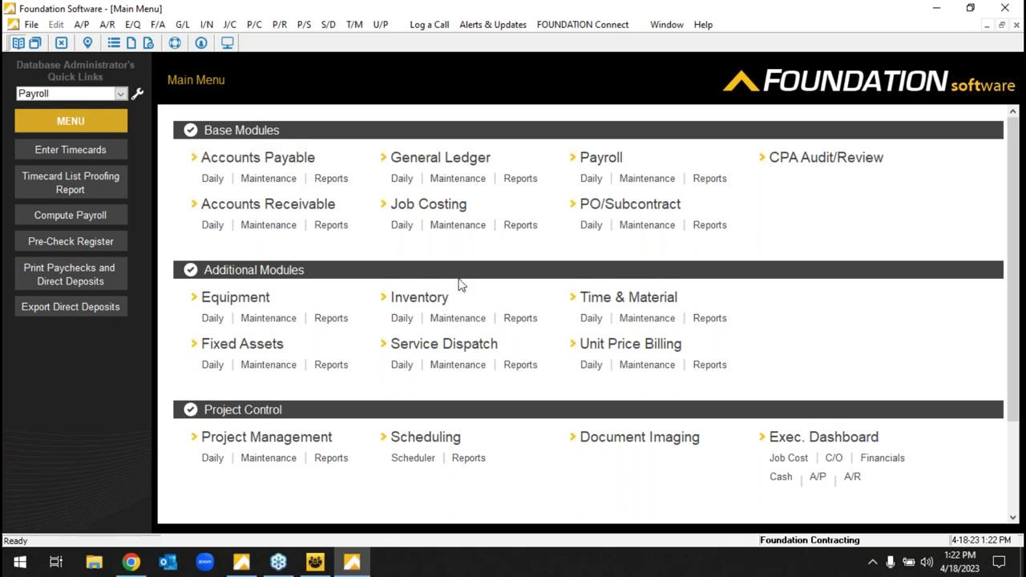
- In Document Imaging, filter to received invoices, inspect one invoice's details and preview, then close
click(631, 446)
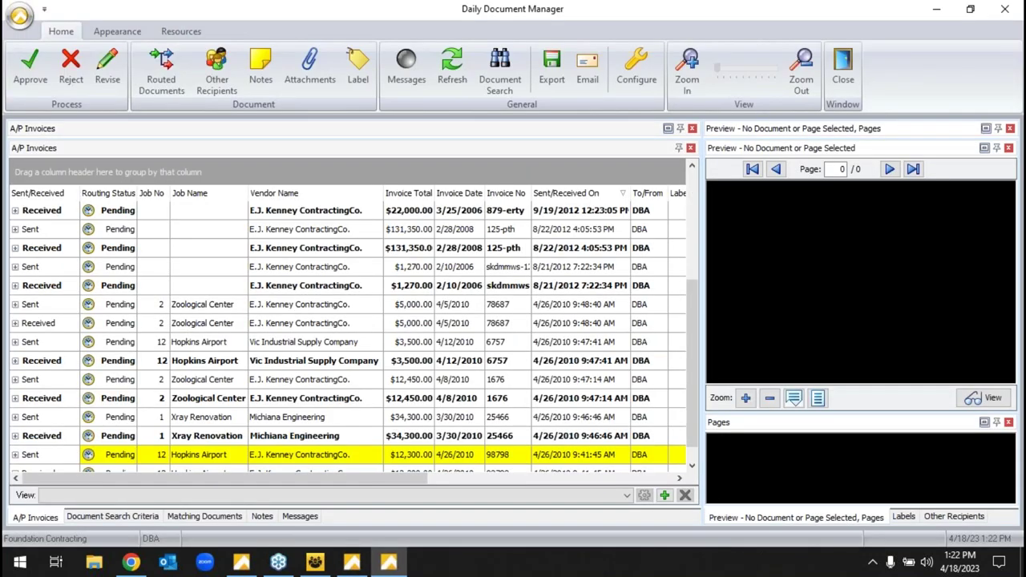
drag(703, 282, 439, 296)
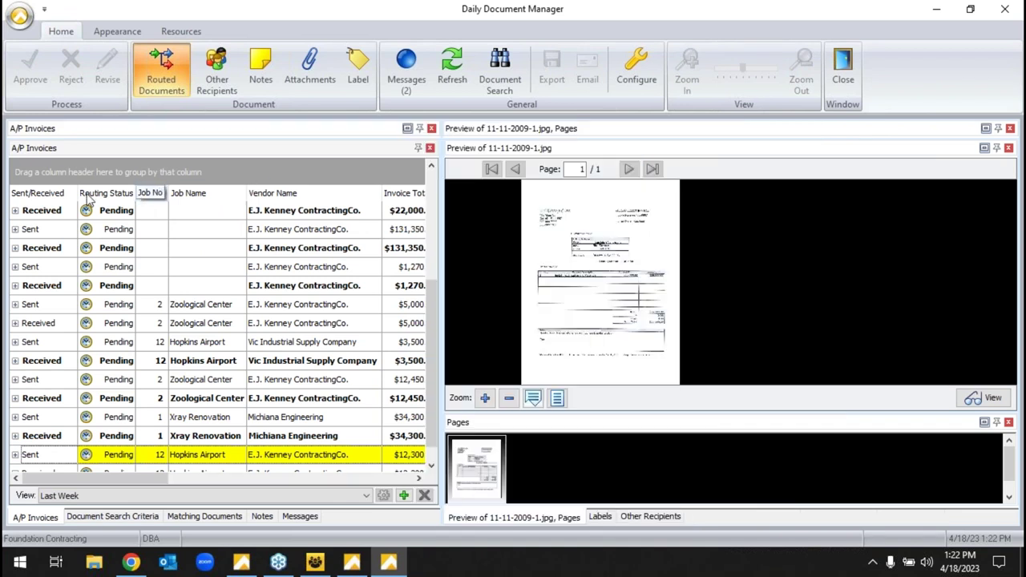
click(71, 194)
click(18, 227)
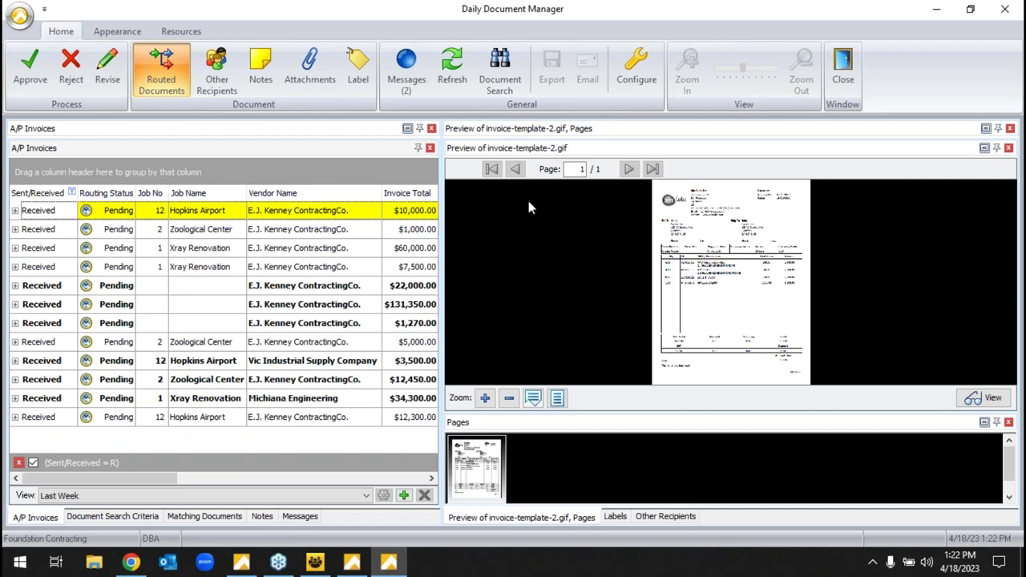
click(14, 210)
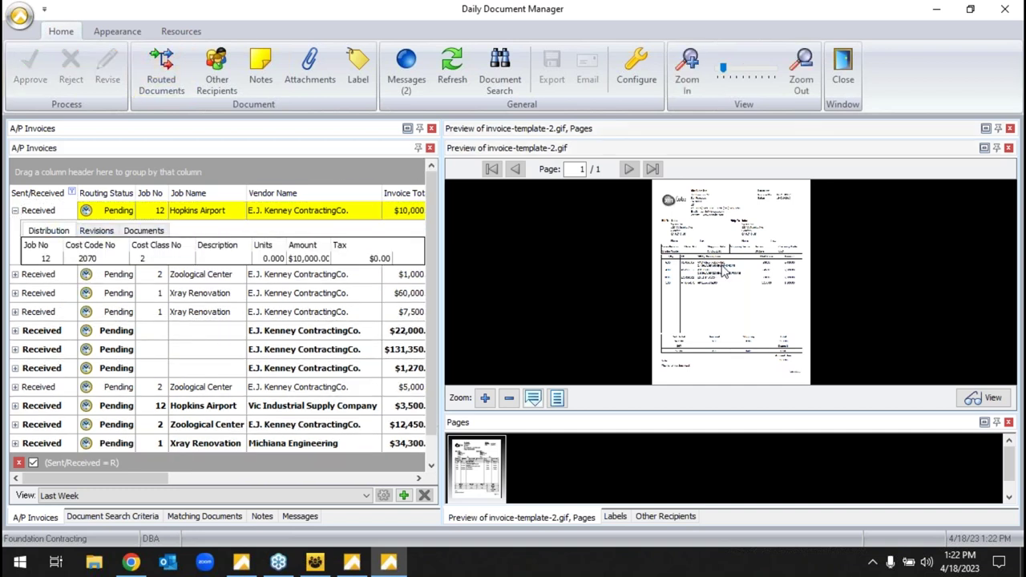
scroll(727, 264, up, 3)
scroll(728, 227, up, 4)
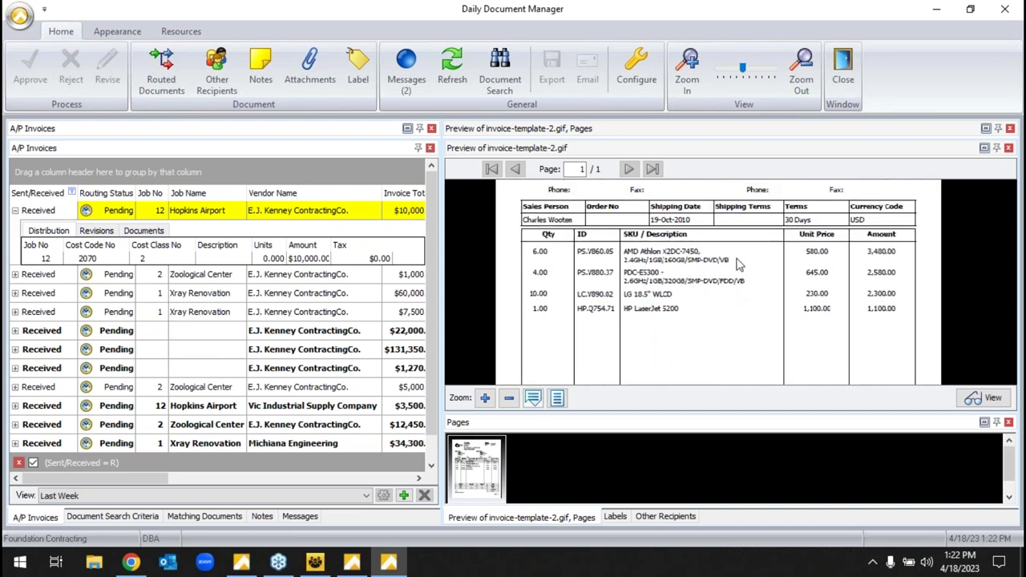
drag(738, 290, 754, 245)
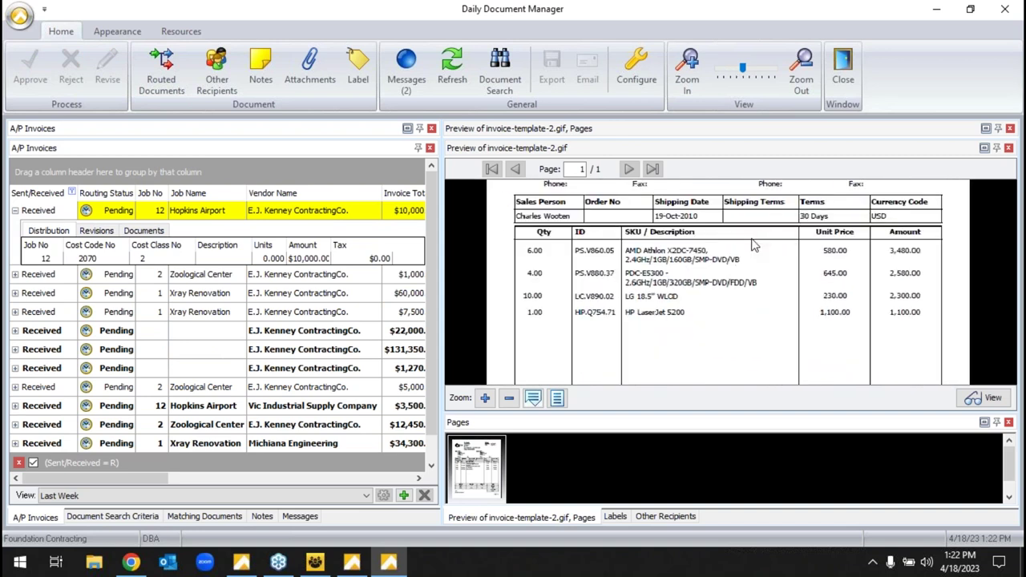
click(199, 233)
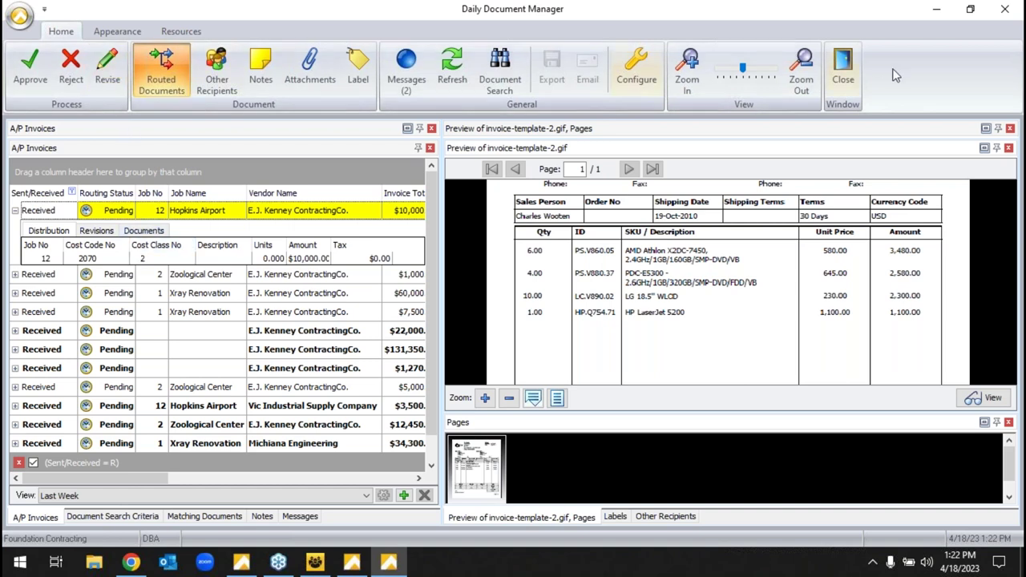
click(847, 66)
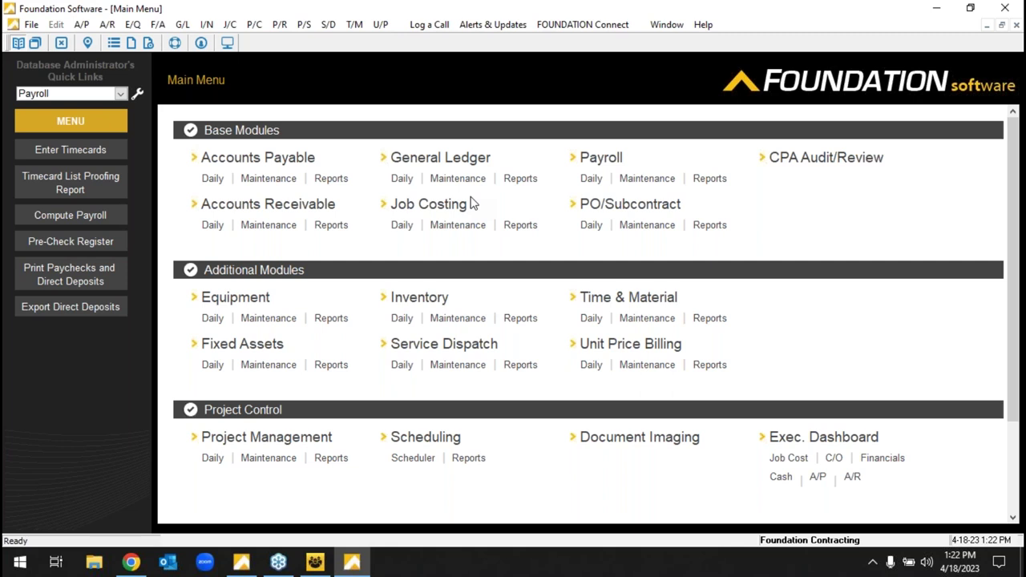
click(213, 182)
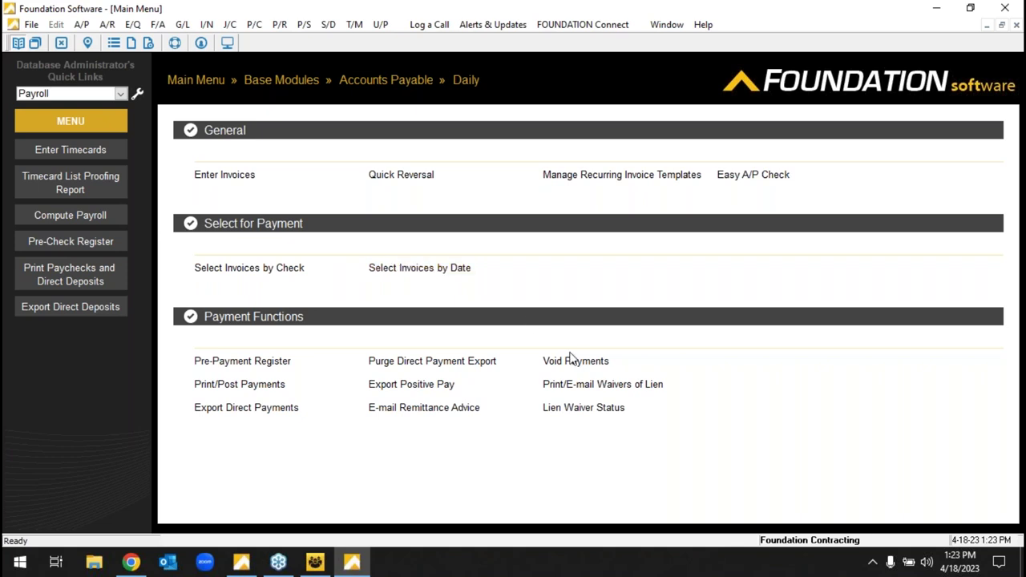
click(592, 384)
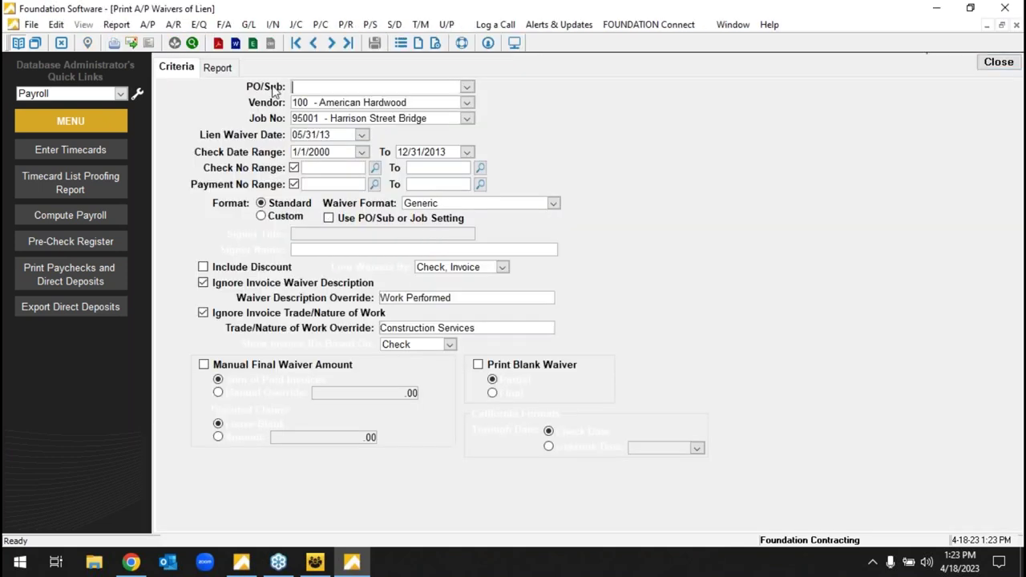
click(219, 68)
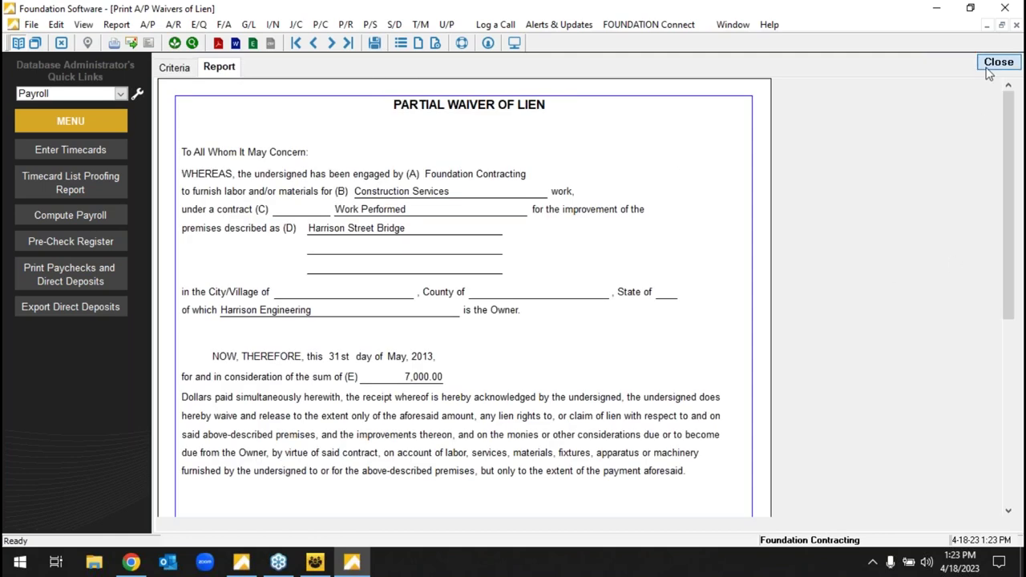
click(989, 71)
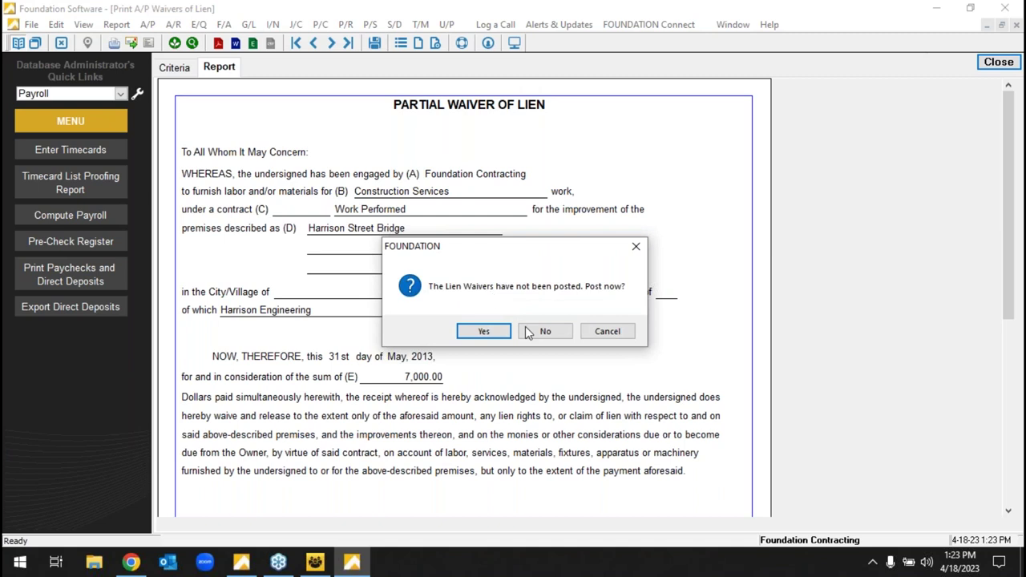
click(543, 330)
click(195, 80)
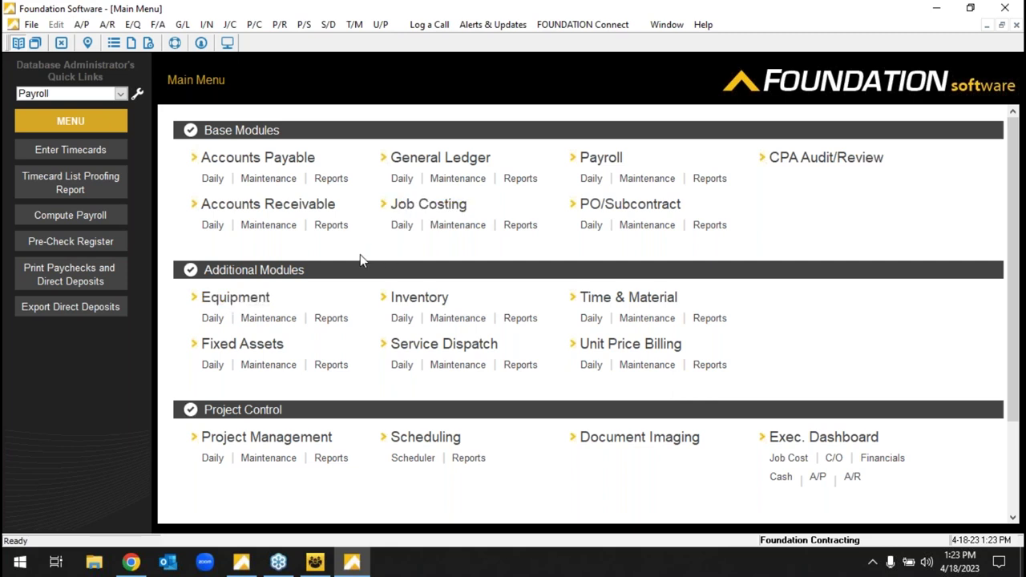
- Open AIA billing entry for job 96020 Chester Avenue Bridge on the Billing tab
click(213, 227)
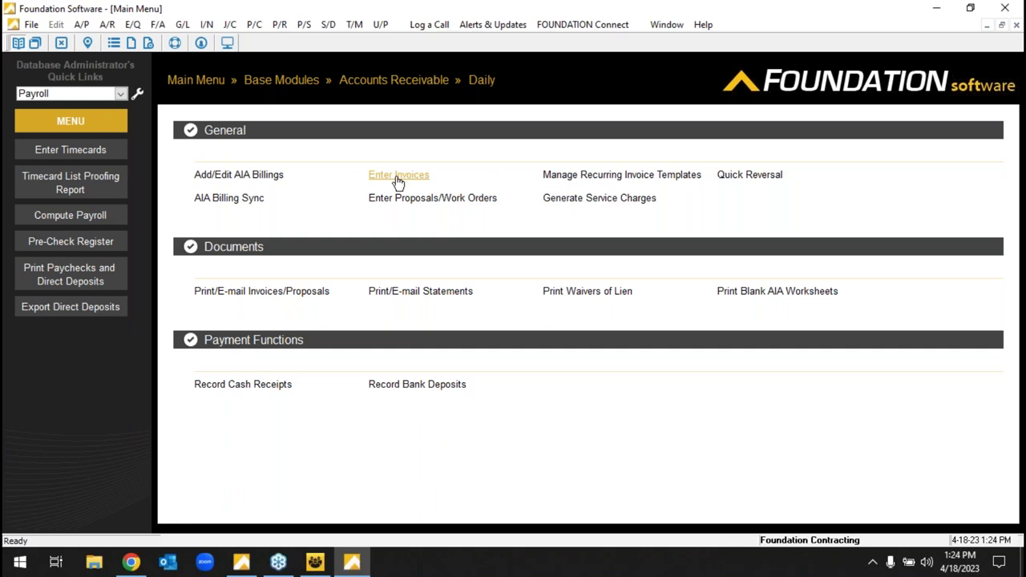
click(258, 174)
text(96020)
key(Return)
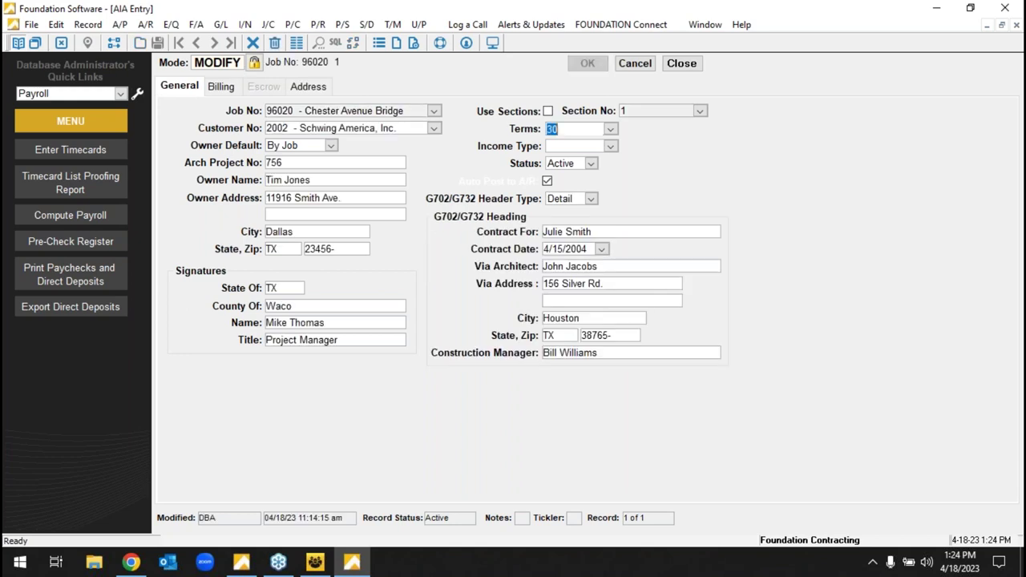
click(224, 86)
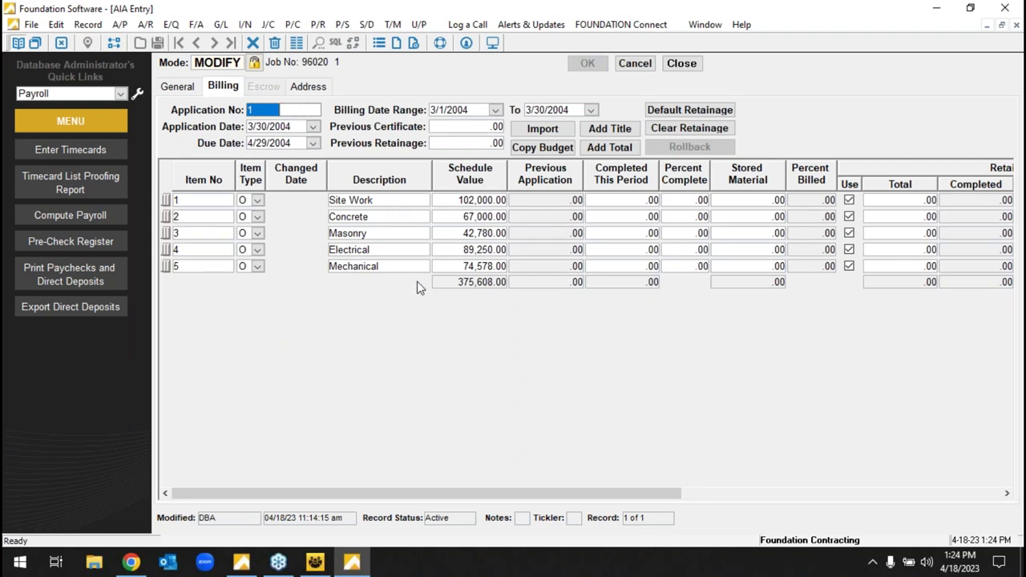
- Enter percent complete 20, 15, 26, 25 and 10 for Site Work through Mechanical
click(694, 200)
text(20)
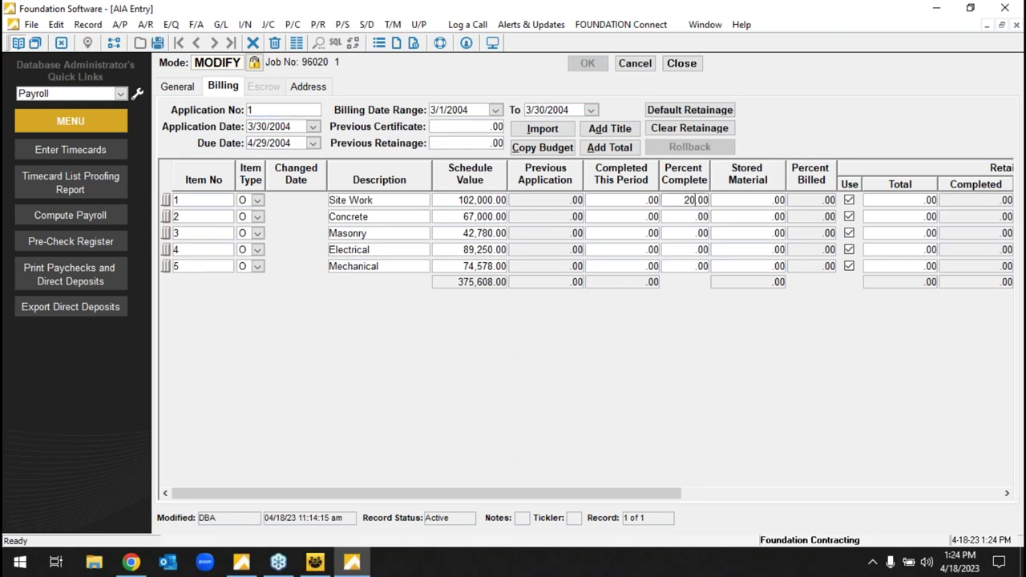
key(Down)
text(15)
key(Down)
text(26)
key(Down)
text(25)
key(Down)
text(1)
key(Return)
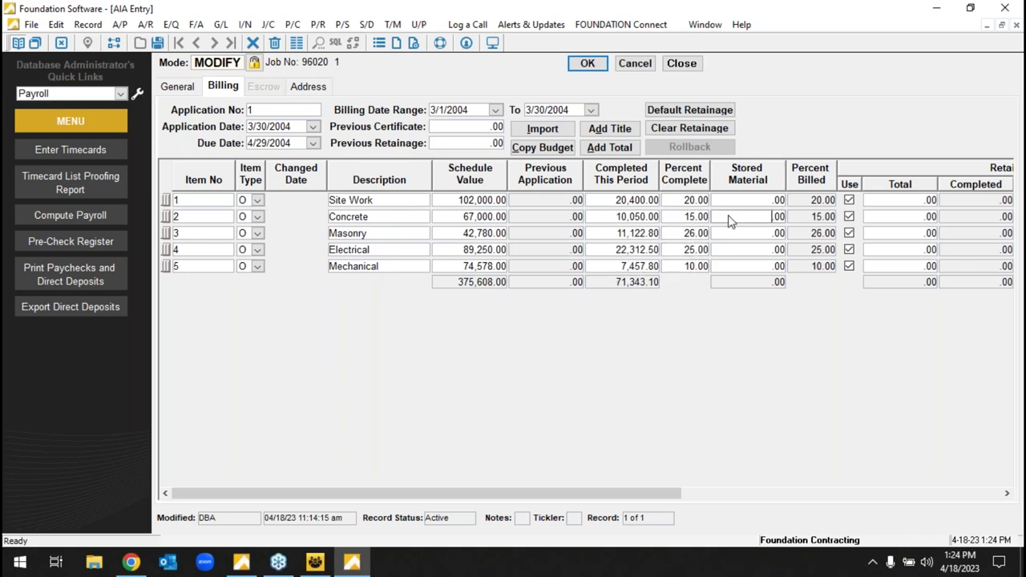
- Apply default retainage to all billing lines and save the AIA billing
click(274, 110)
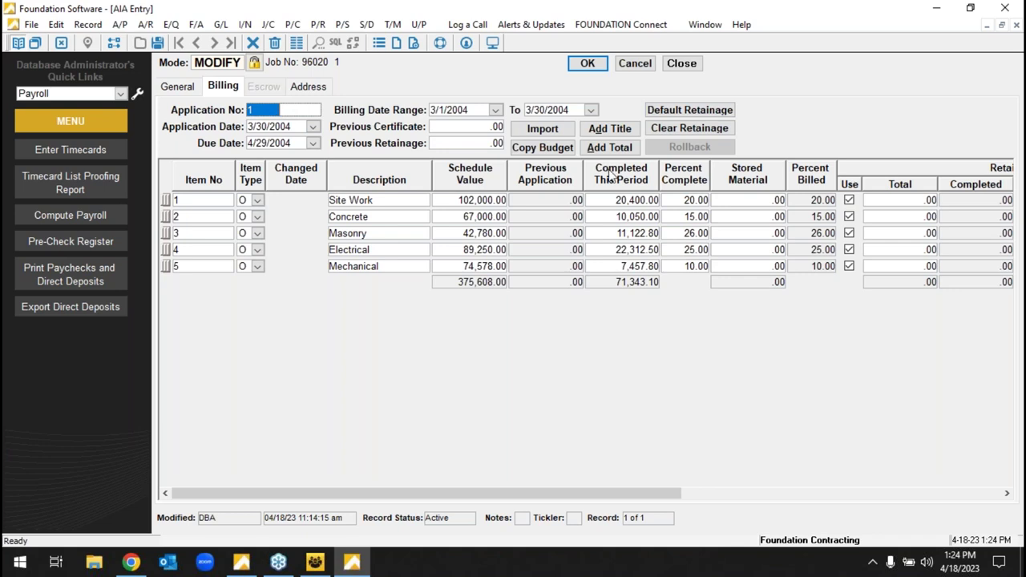
click(693, 112)
drag(670, 494, 813, 457)
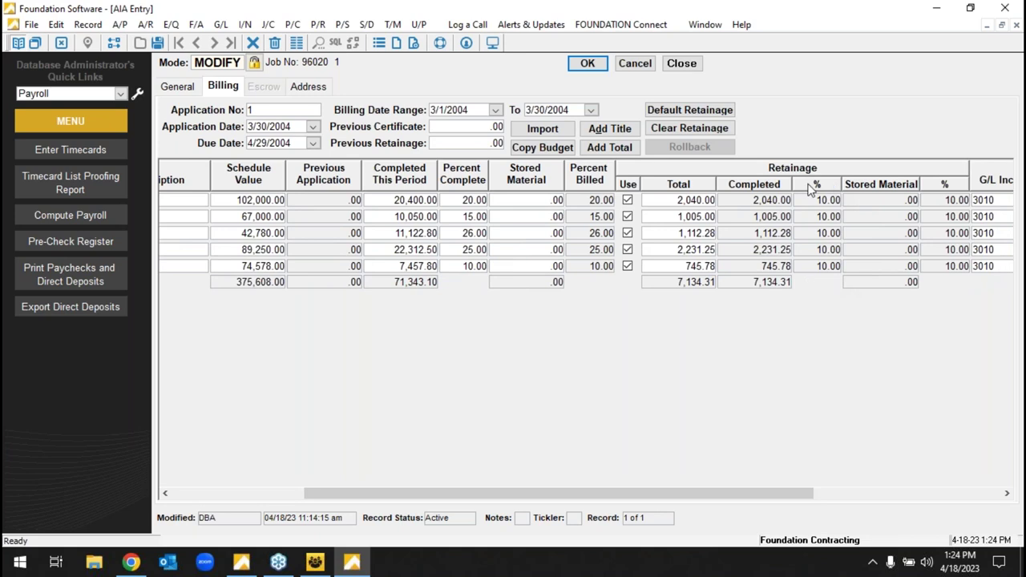
click(697, 112)
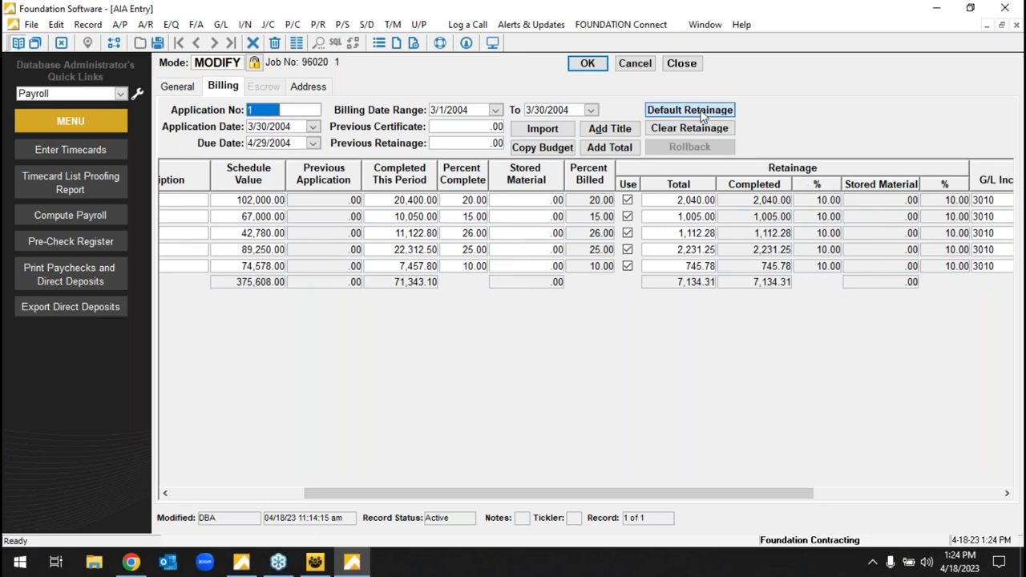
click(591, 65)
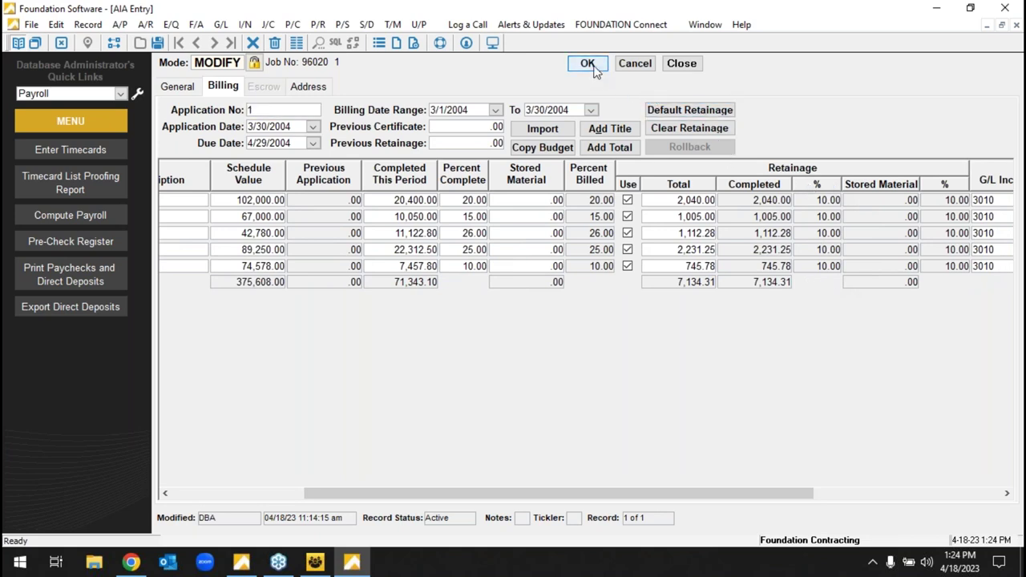
- Set the posted date to 4/18/2023 without preprinted forms, pick G702 and G703, and preview the report
click(298, 44)
click(304, 177)
click(394, 306)
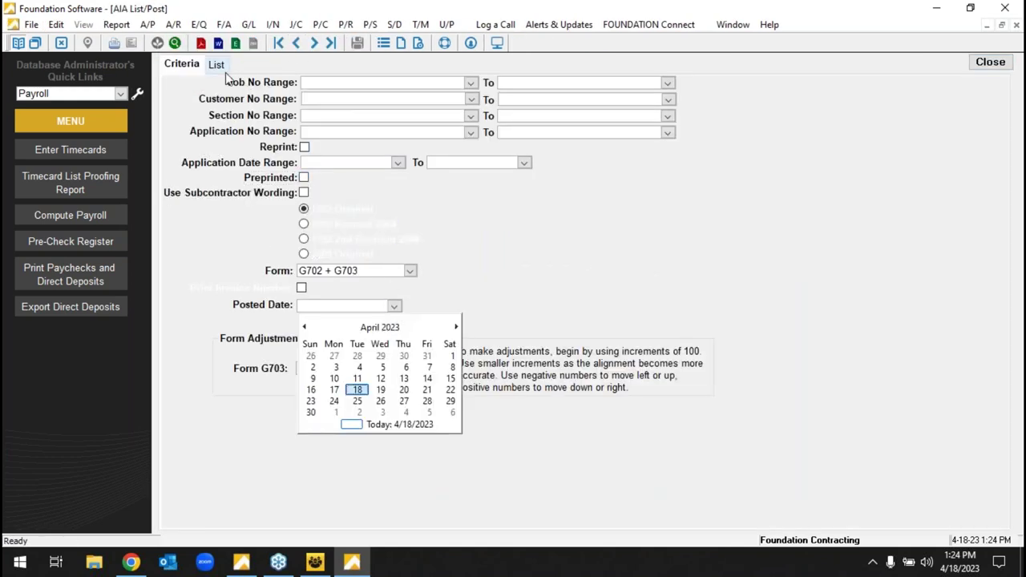
click(358, 390)
click(409, 271)
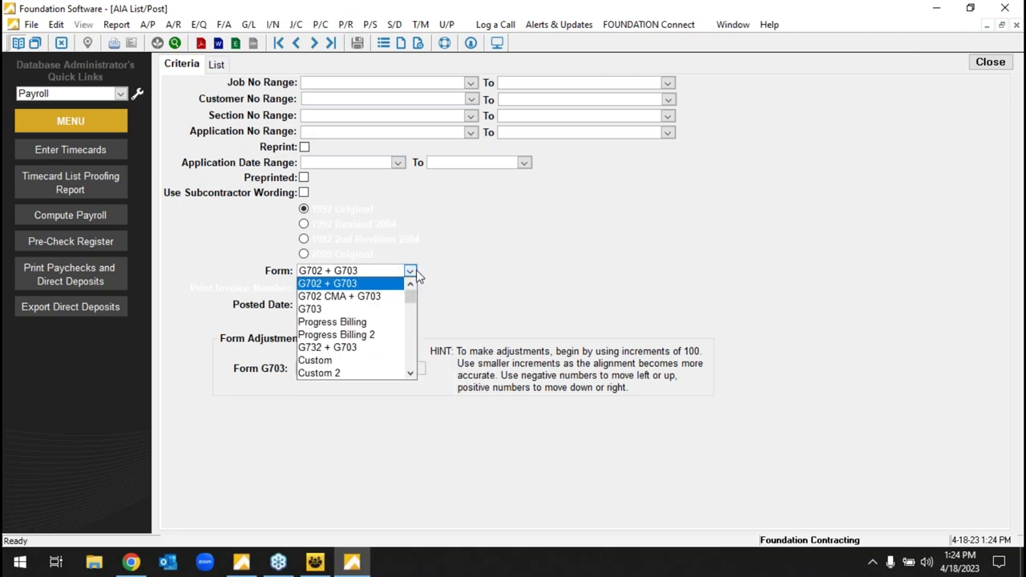
drag(408, 296, 394, 240)
click(217, 66)
drag(994, 120, 1008, 311)
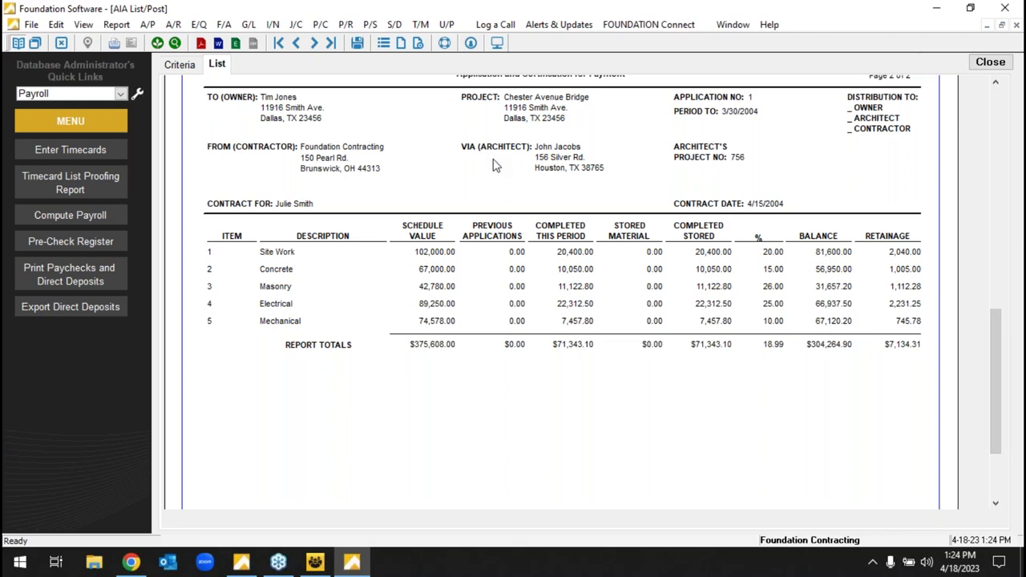
- Post AIA application 1 as invoice 243, review the income journal, and close without printing the log
click(358, 42)
click(539, 405)
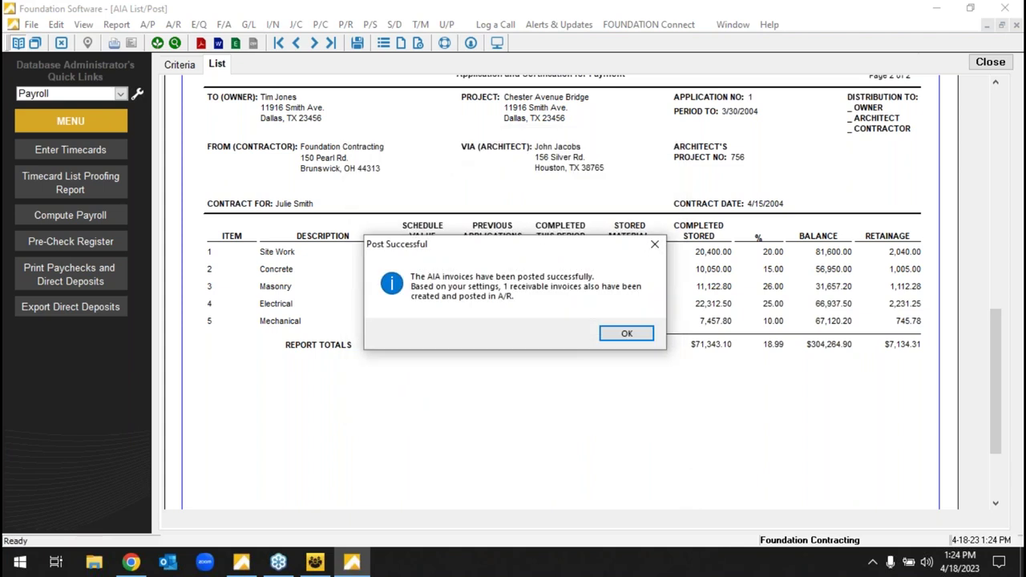
click(629, 335)
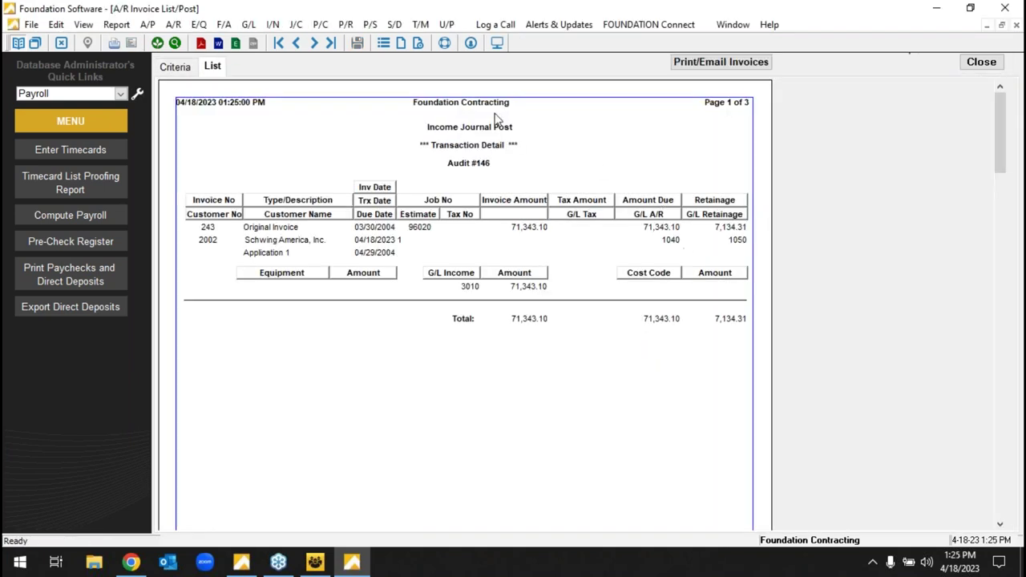
click(318, 45)
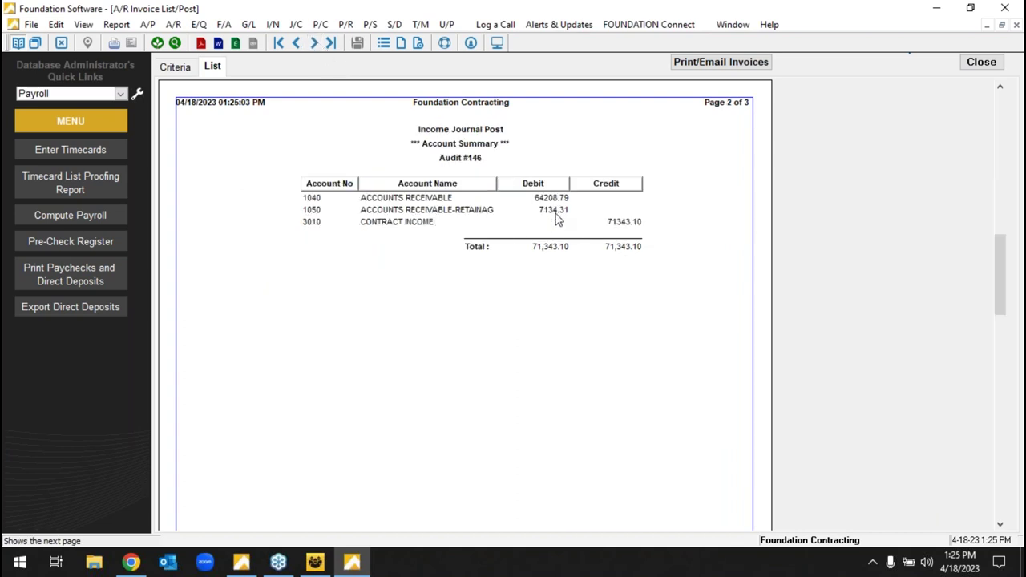
click(316, 43)
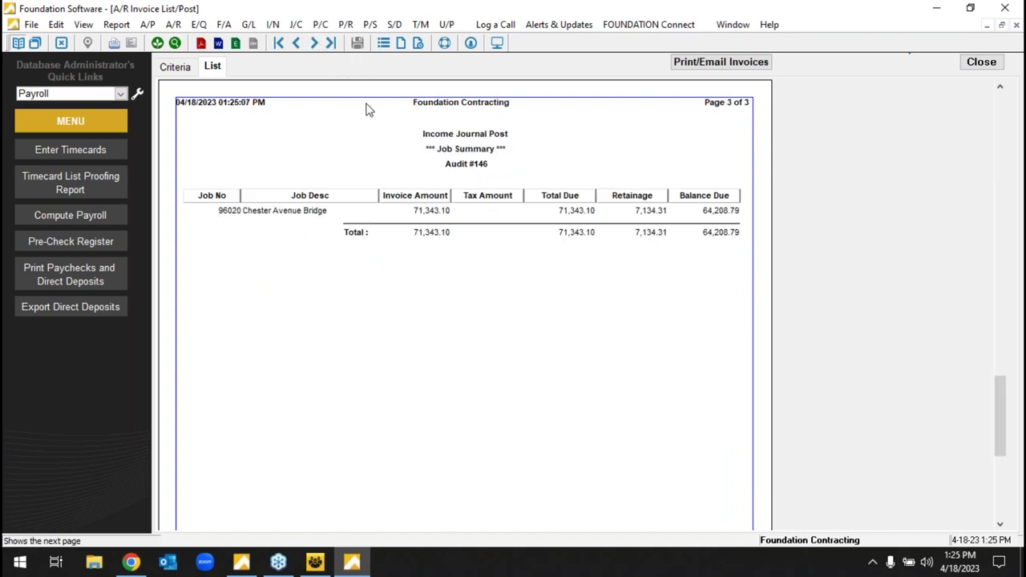
click(971, 67)
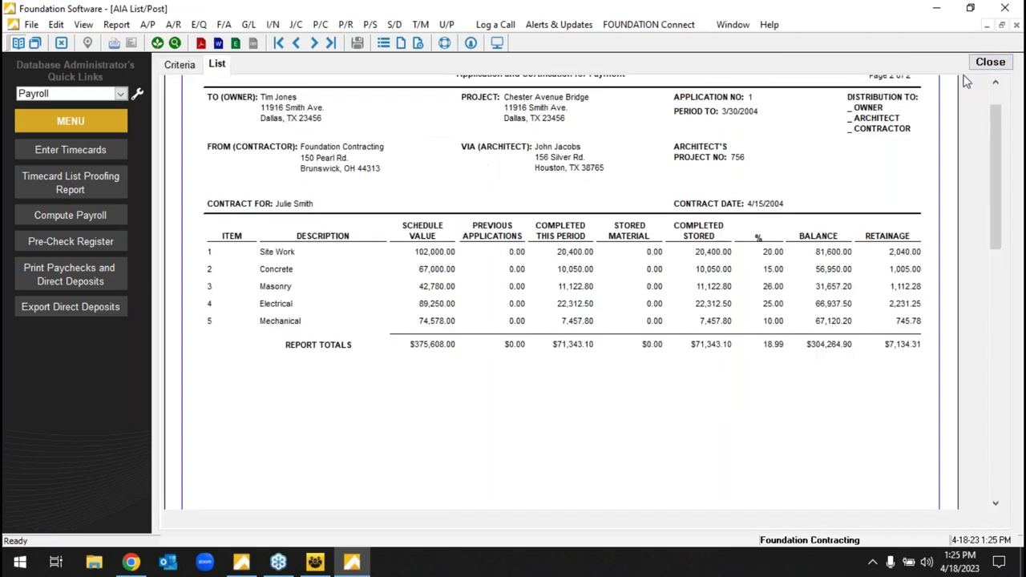
click(989, 63)
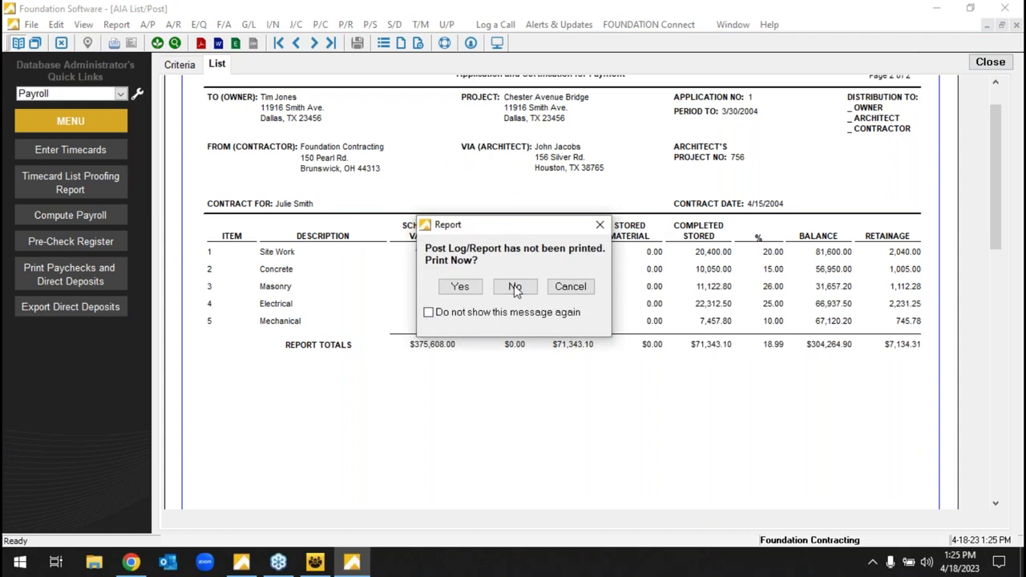
click(511, 285)
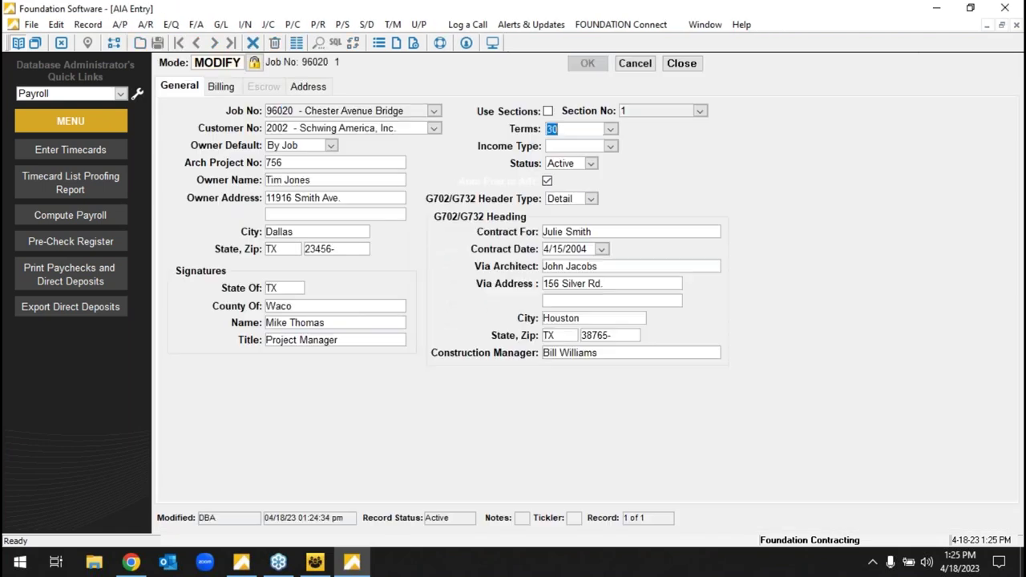
- Roll job 96020's AIA billing back to Application 1 with the 4/18/2023 date
click(223, 85)
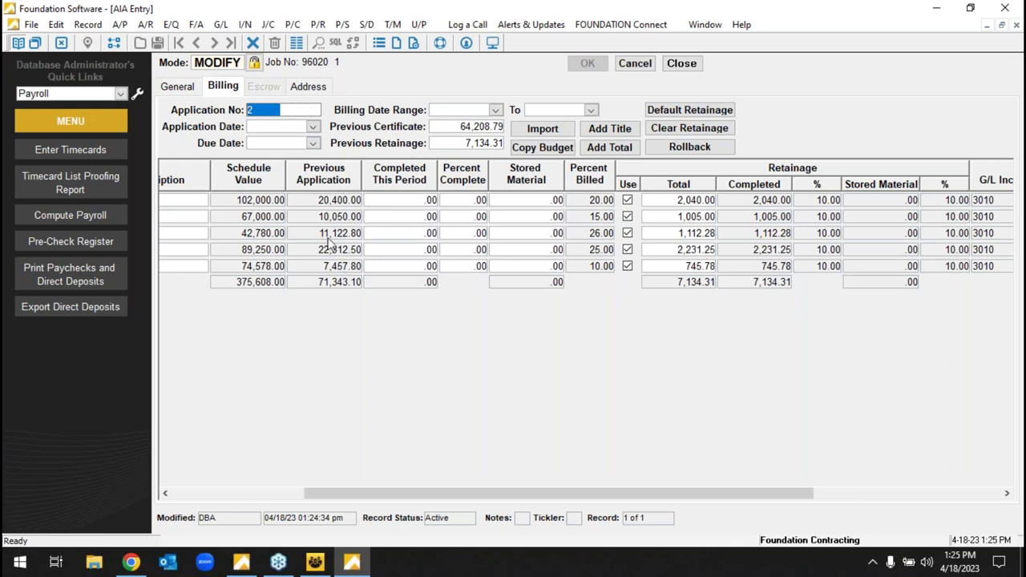
drag(654, 494, 501, 454)
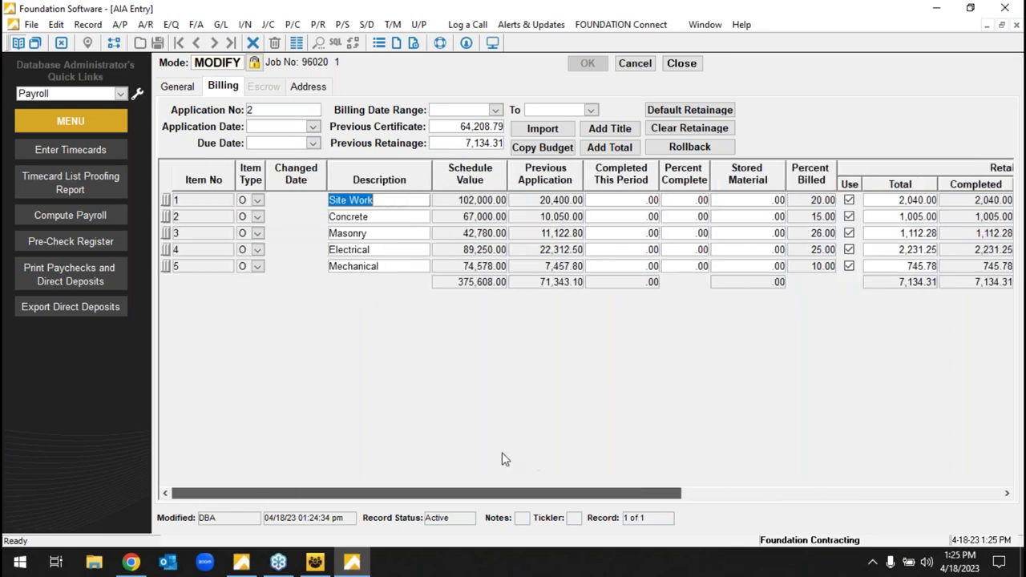
click(690, 148)
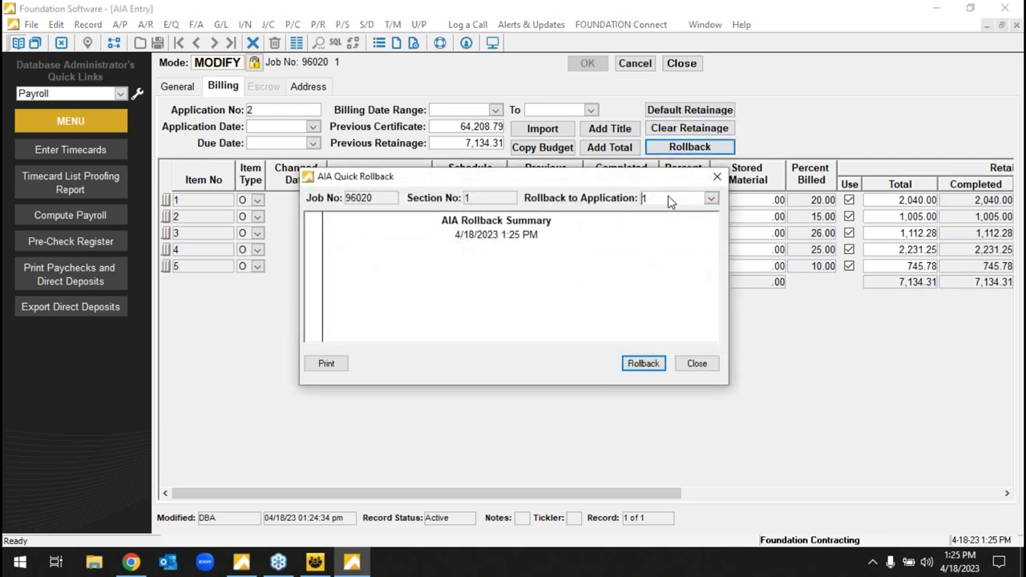
click(643, 364)
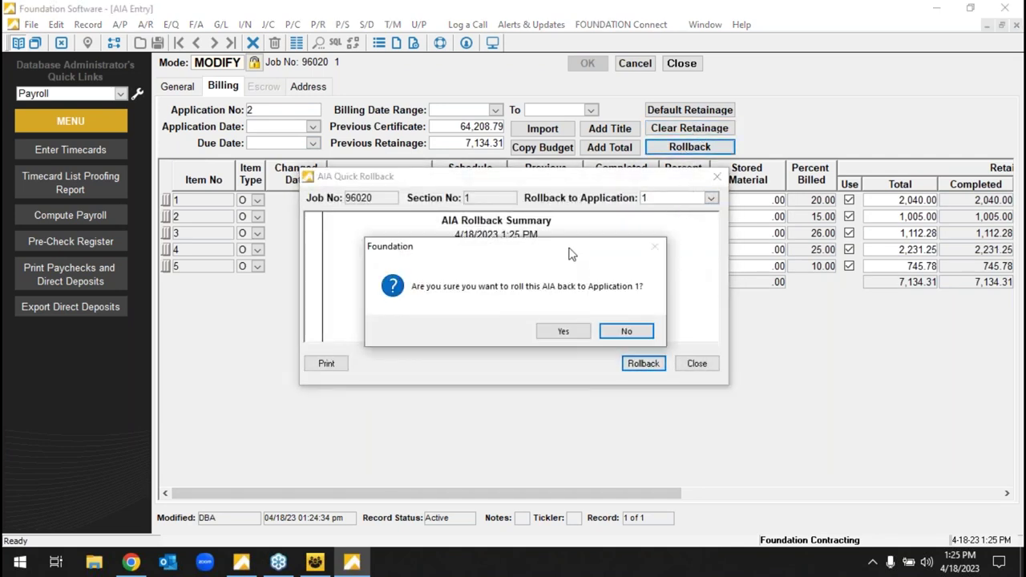
click(574, 330)
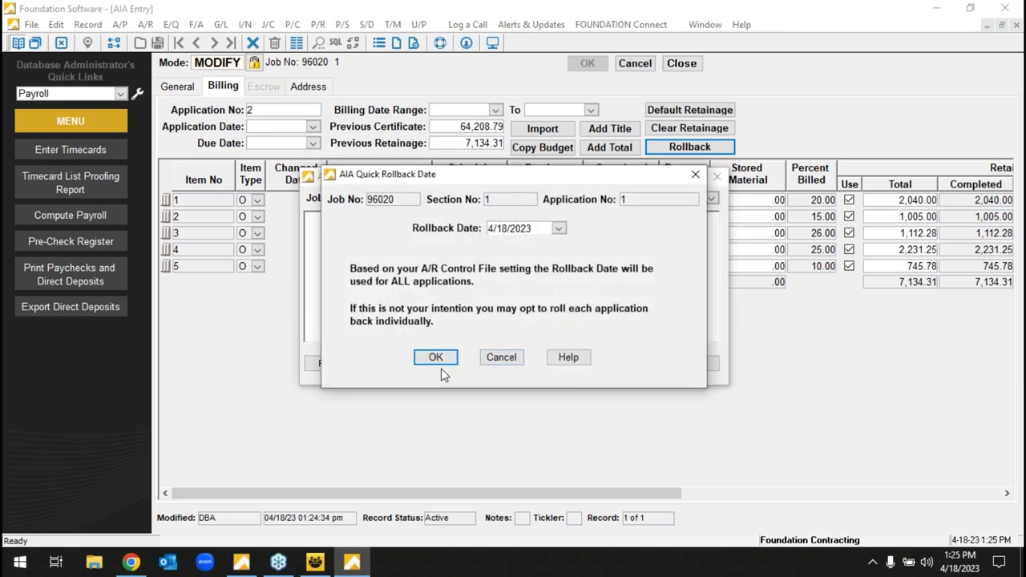
click(442, 356)
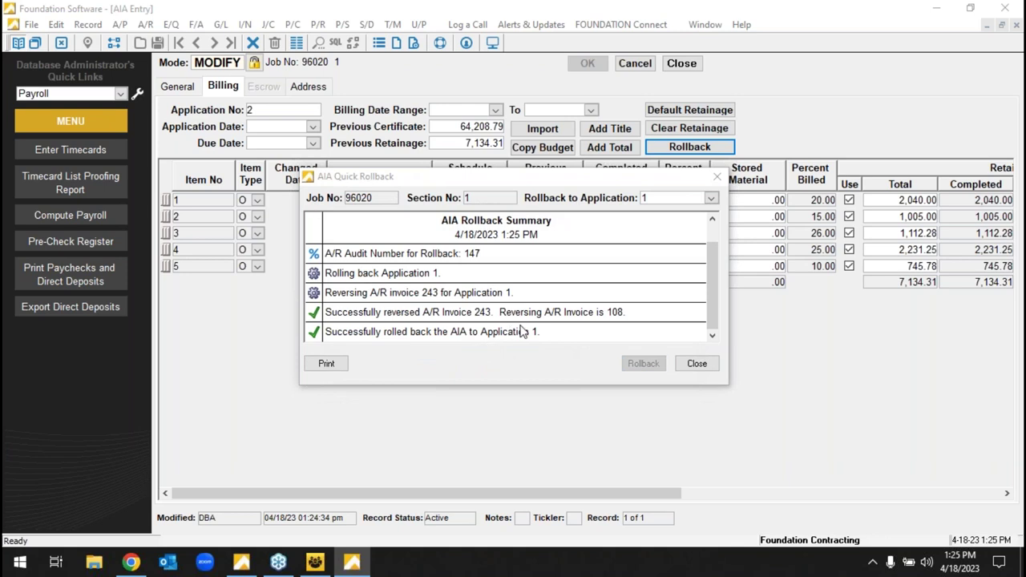
click(691, 363)
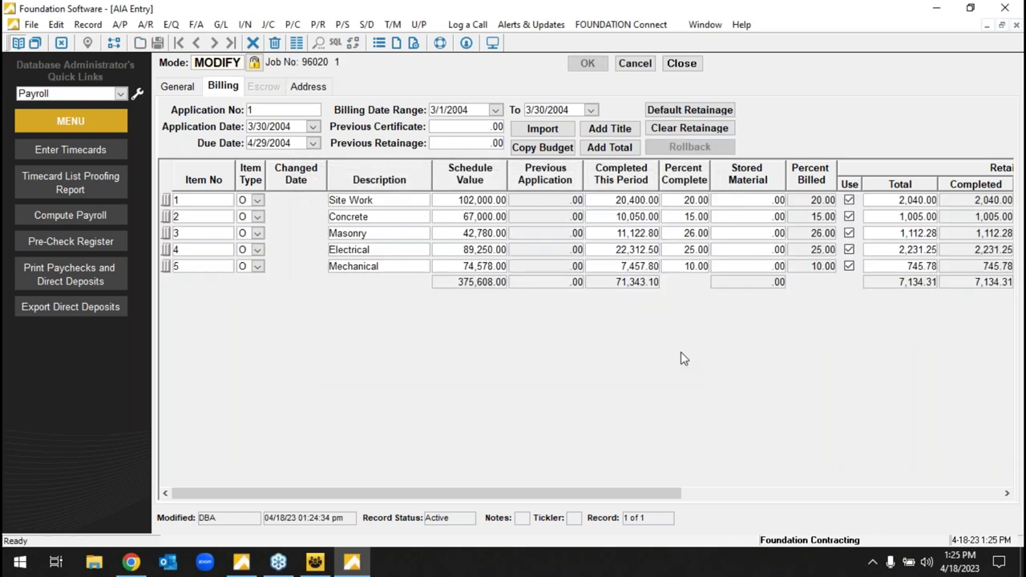
- Set Masonry to 13% and Electrical to 15% complete, apply default retainage, and save
click(254, 112)
key(Tab)
click(694, 235)
text(13)
click(704, 253)
text(15)
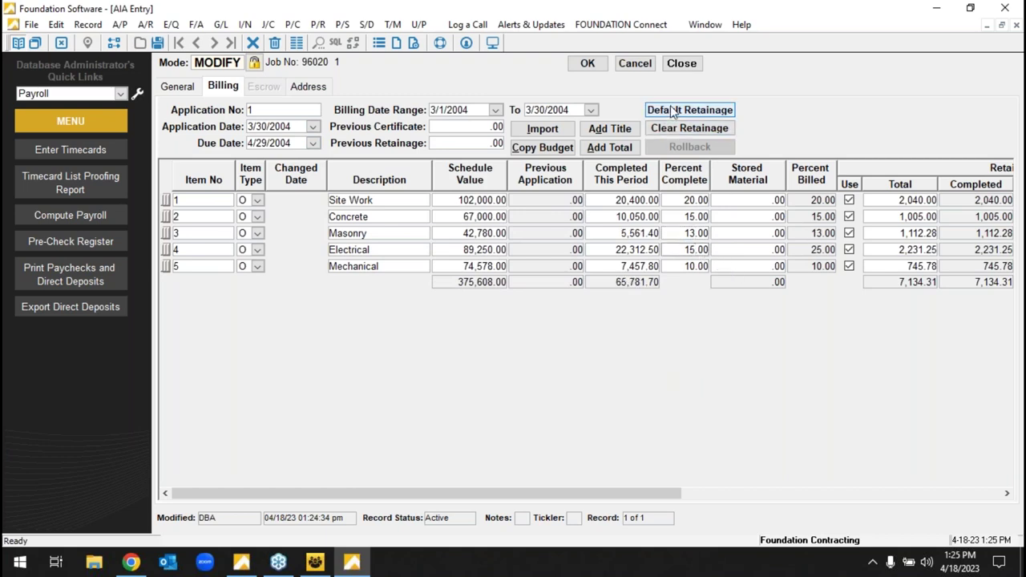
click(670, 111)
click(588, 64)
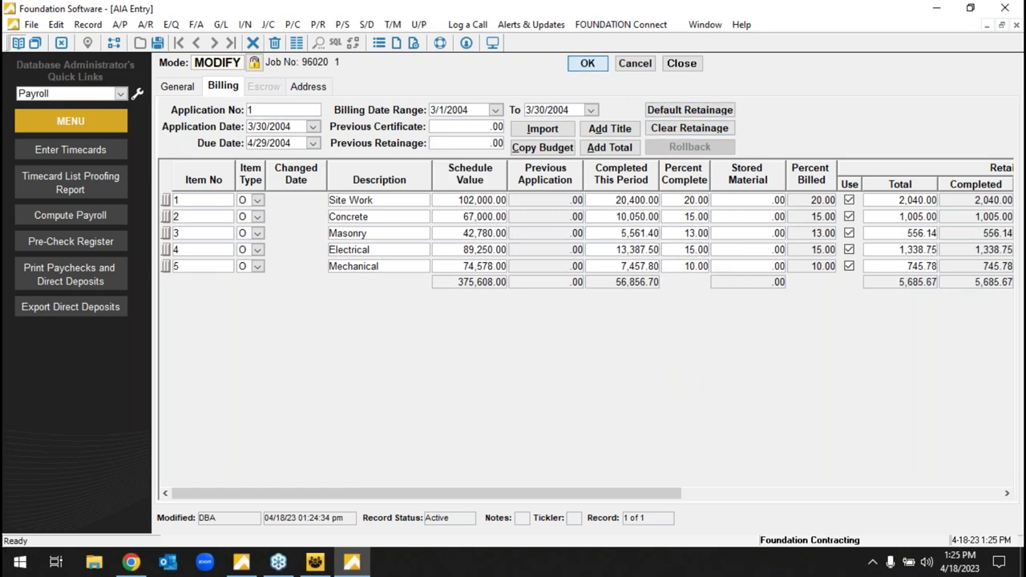
click(682, 63)
click(196, 80)
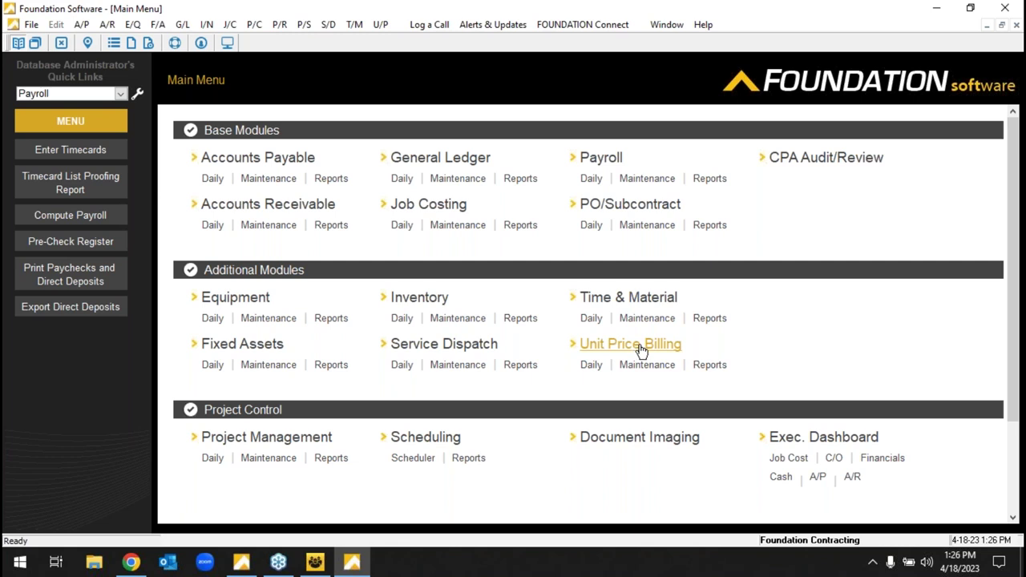
click(402, 179)
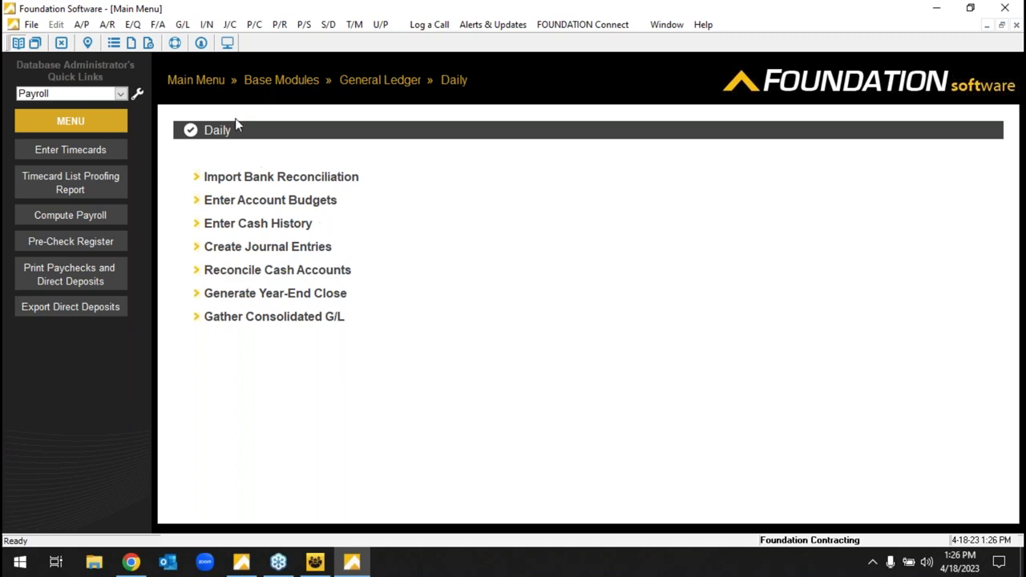
click(212, 80)
click(521, 180)
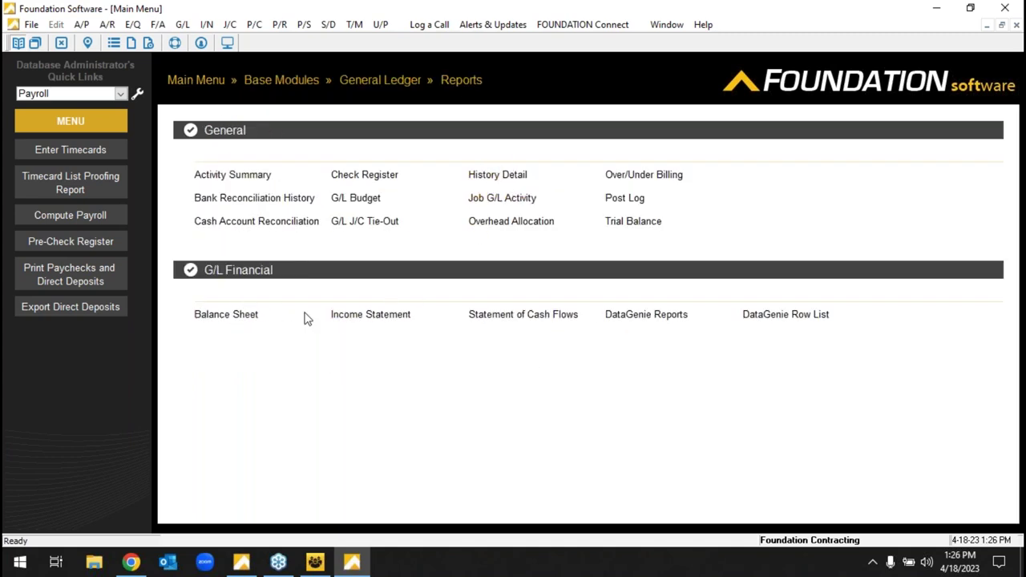
click(347, 317)
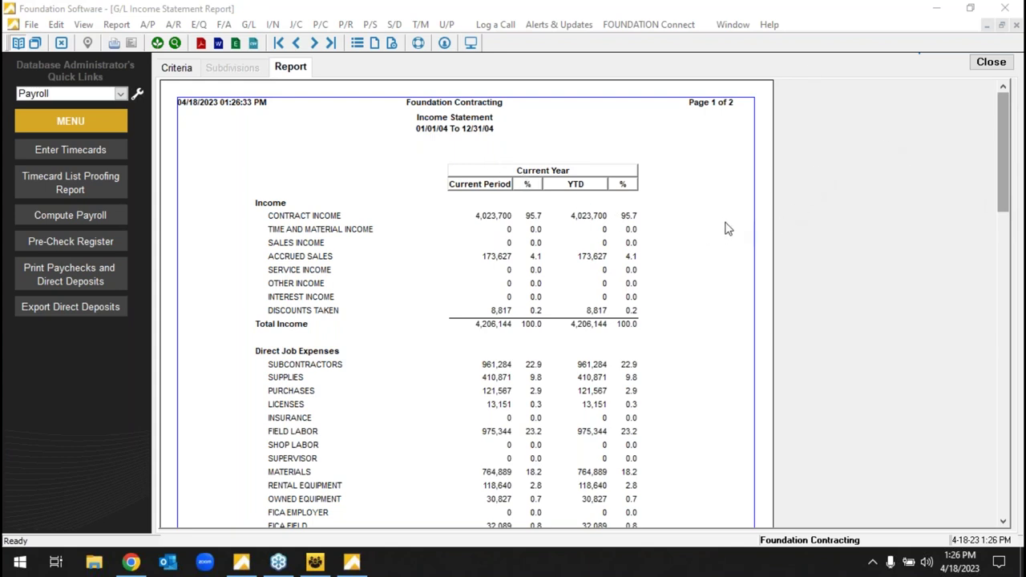
click(991, 64)
click(991, 64)
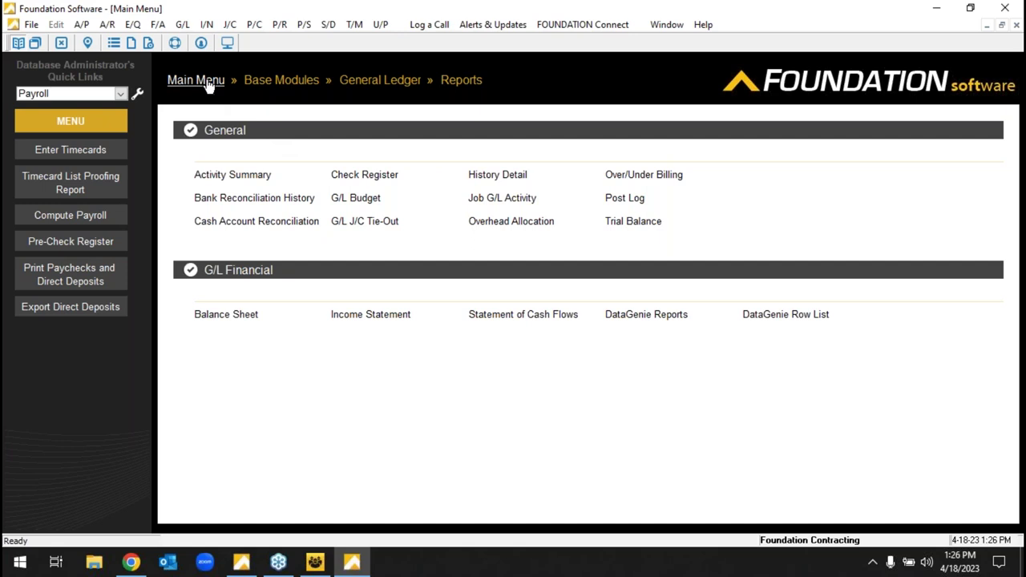
click(207, 82)
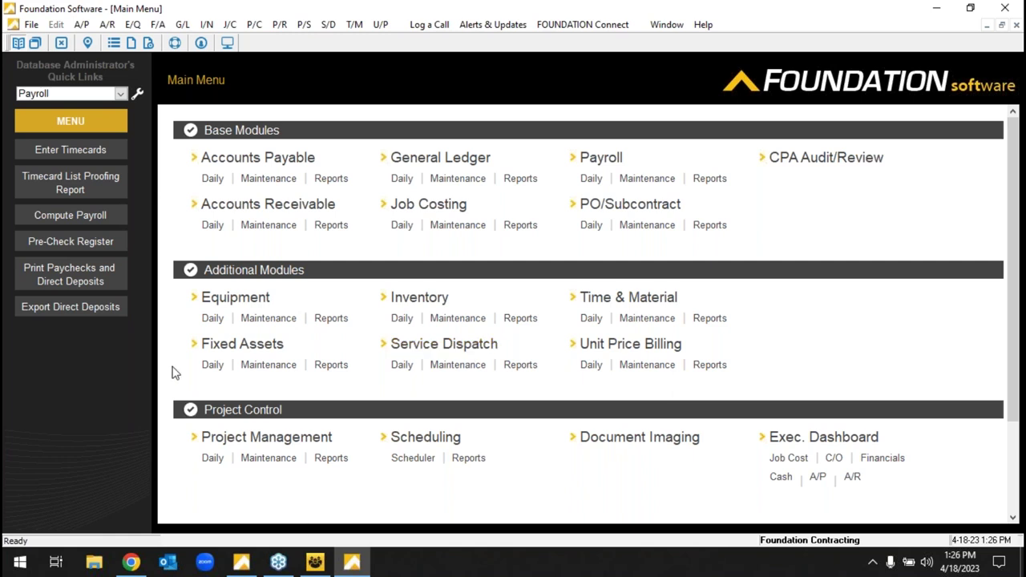
- Switch to Chrome and maximize the window showing the ProjectHQ home dashboard
click(138, 563)
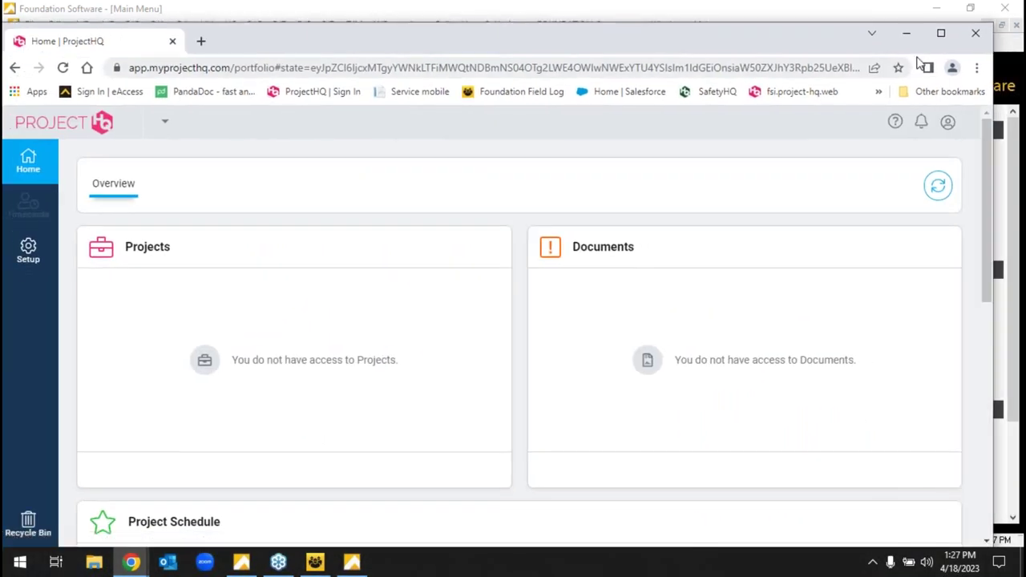
click(941, 33)
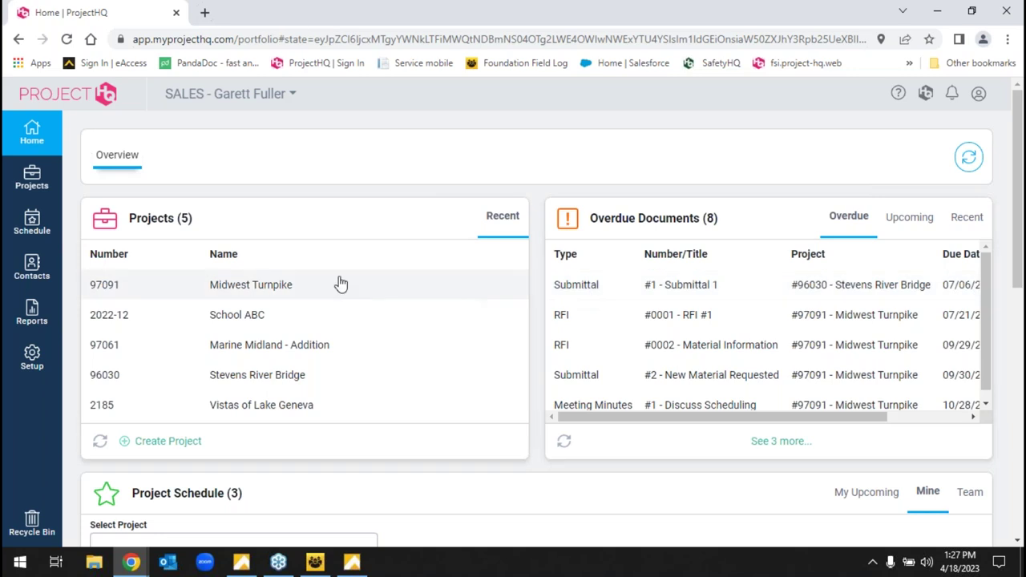
- Open Midwest Turnpike's change order list and view change order #1's details
click(225, 286)
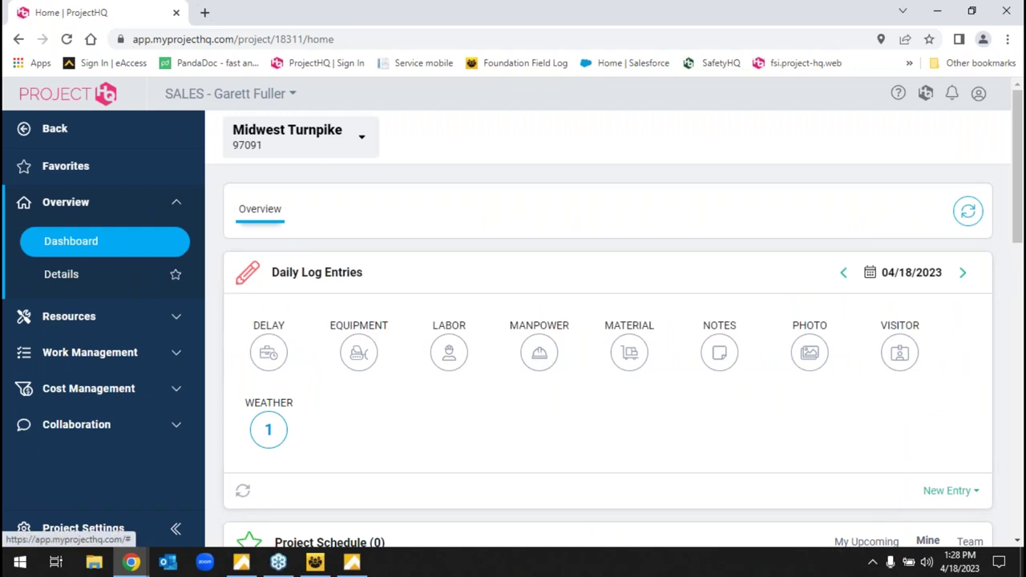
click(172, 390)
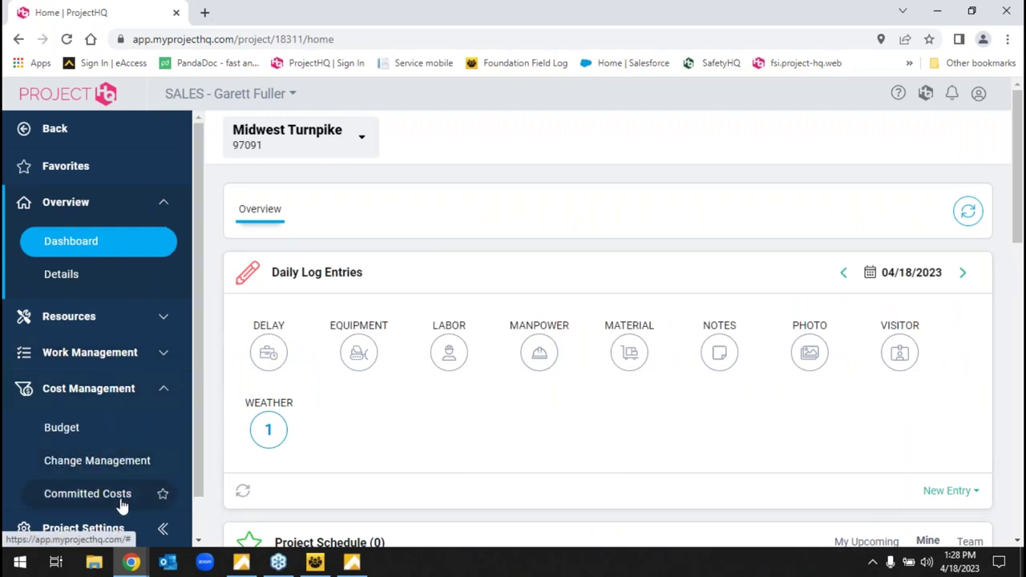
click(108, 470)
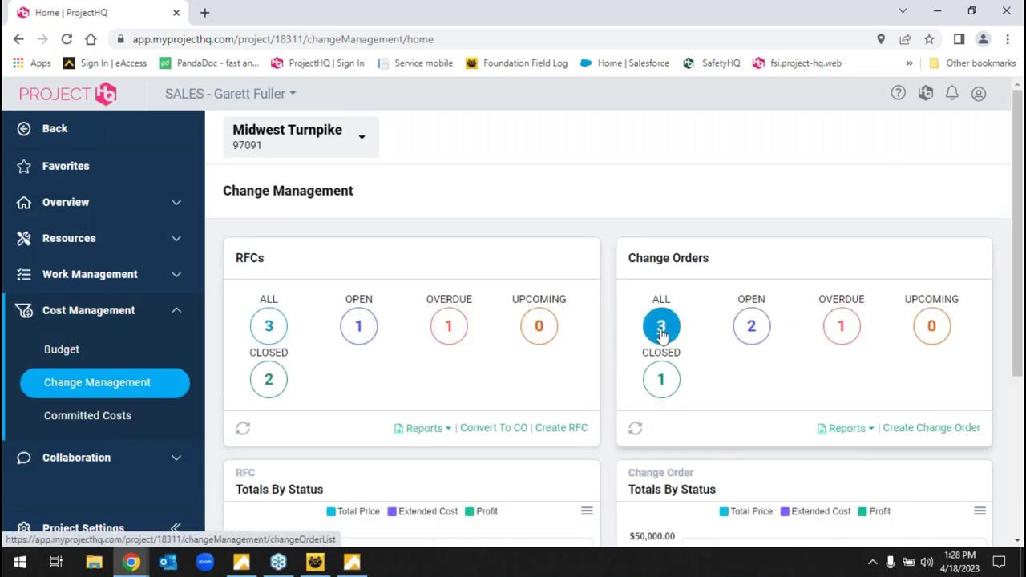
click(661, 330)
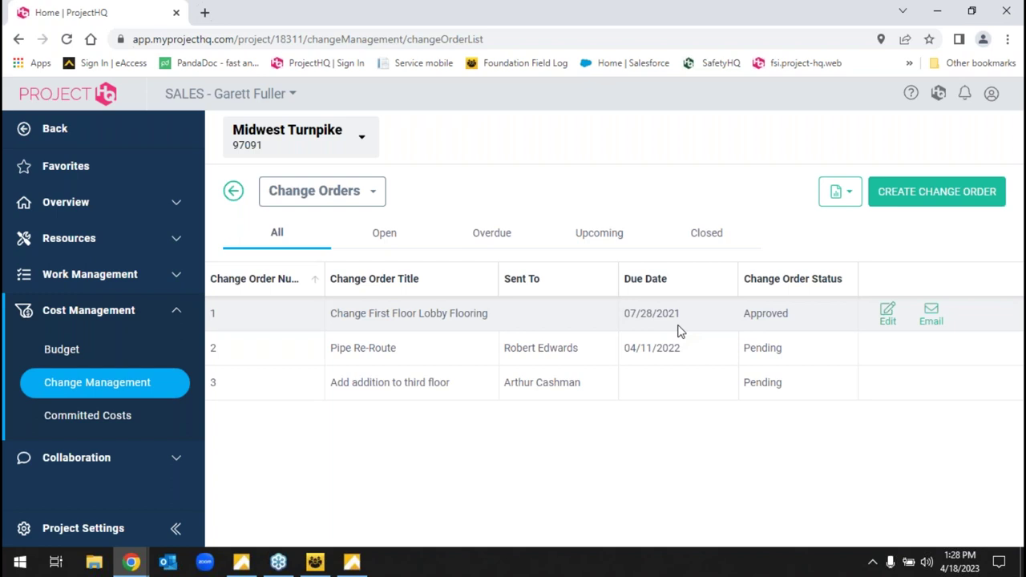
click(447, 325)
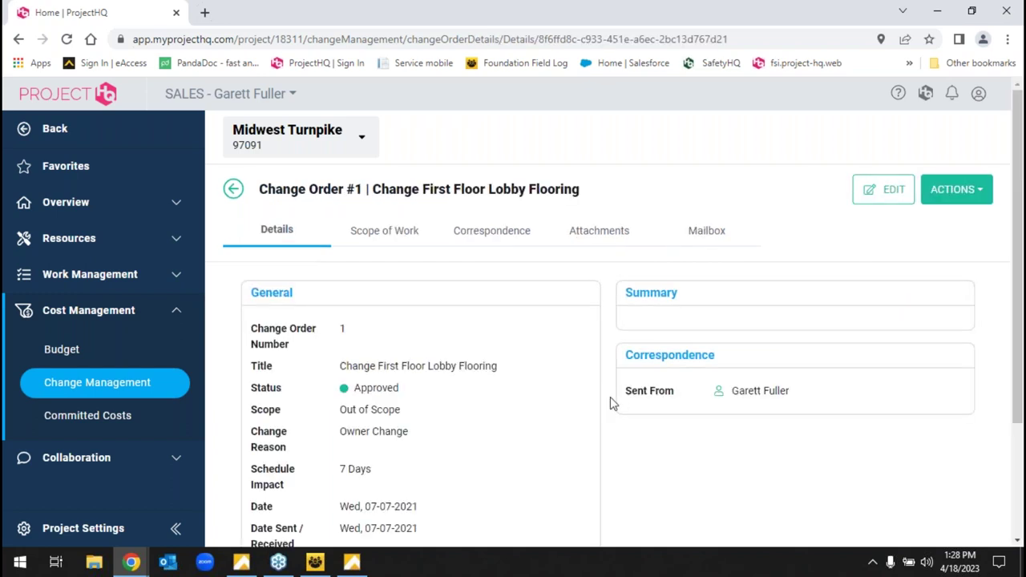
- Collapse the Cost Management sidebar section and expand Work Management
scroll(688, 395, down, 2)
scroll(688, 395, up, 2)
click(160, 310)
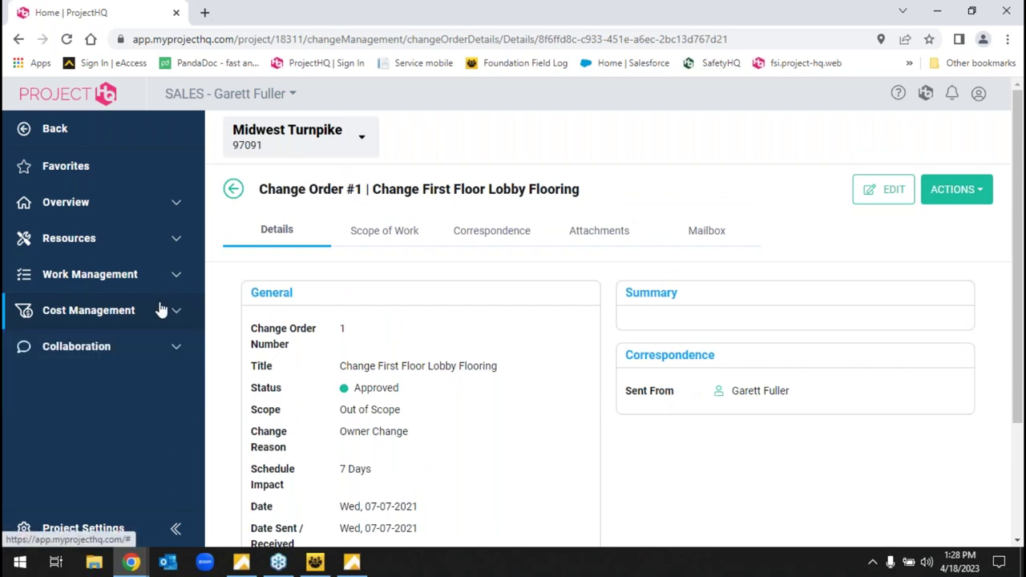
click(179, 273)
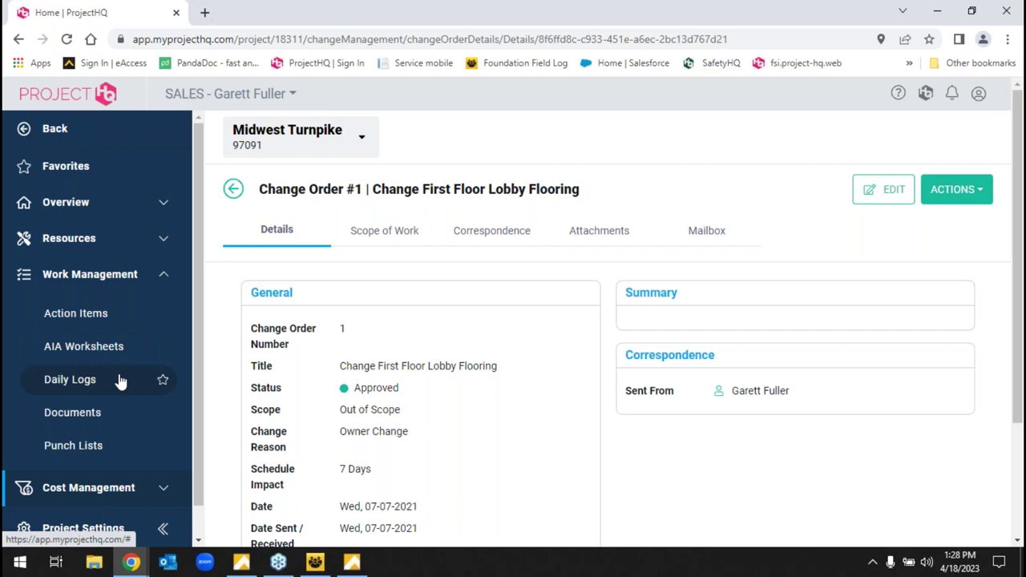
- View the project's Team contacts and Files, then open the crew Schedule timeline
click(163, 241)
click(81, 317)
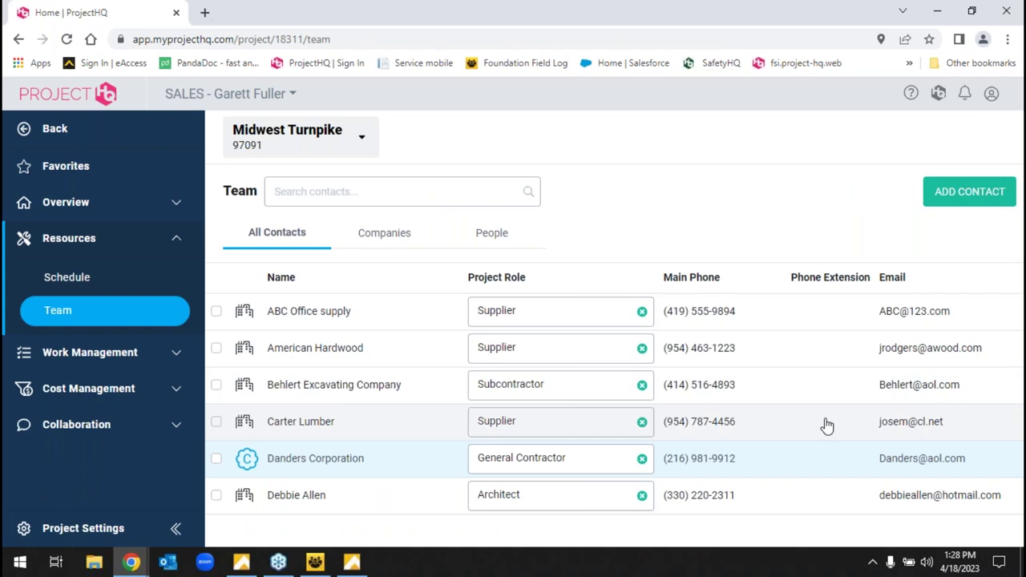
click(167, 423)
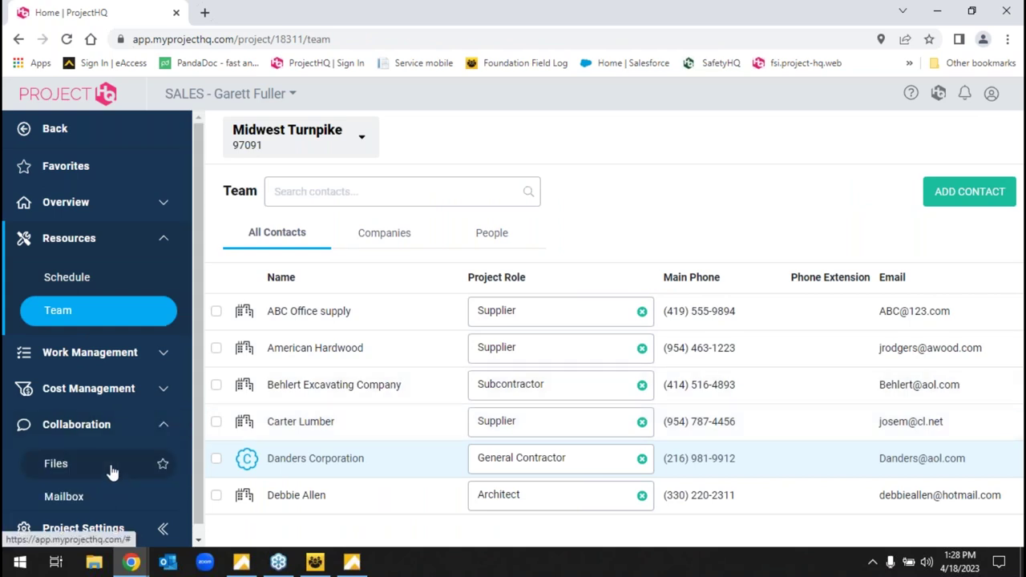
click(111, 466)
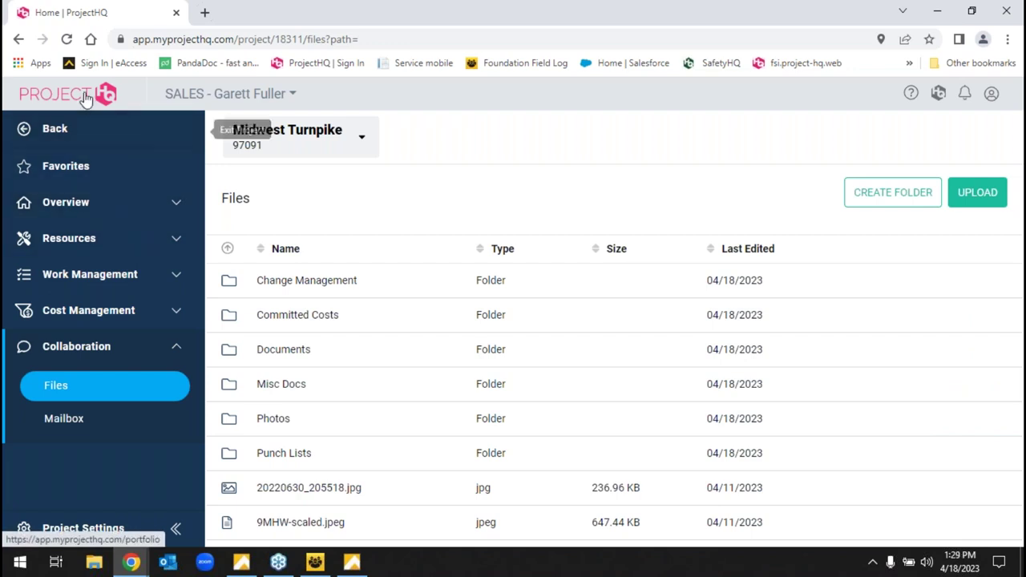
click(96, 134)
click(32, 222)
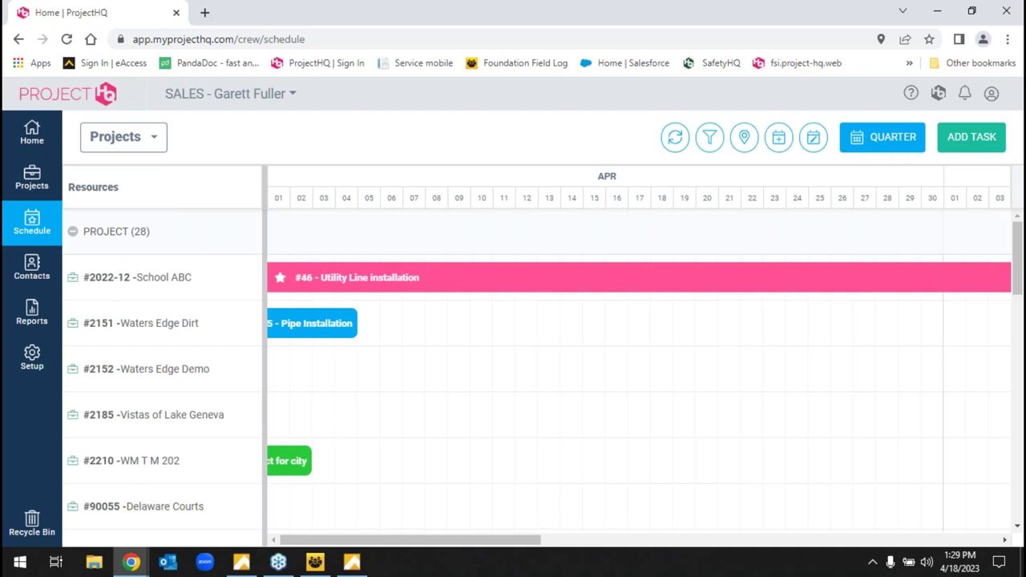
- Step the crew schedule back one quarter and group it by Employees
click(898, 139)
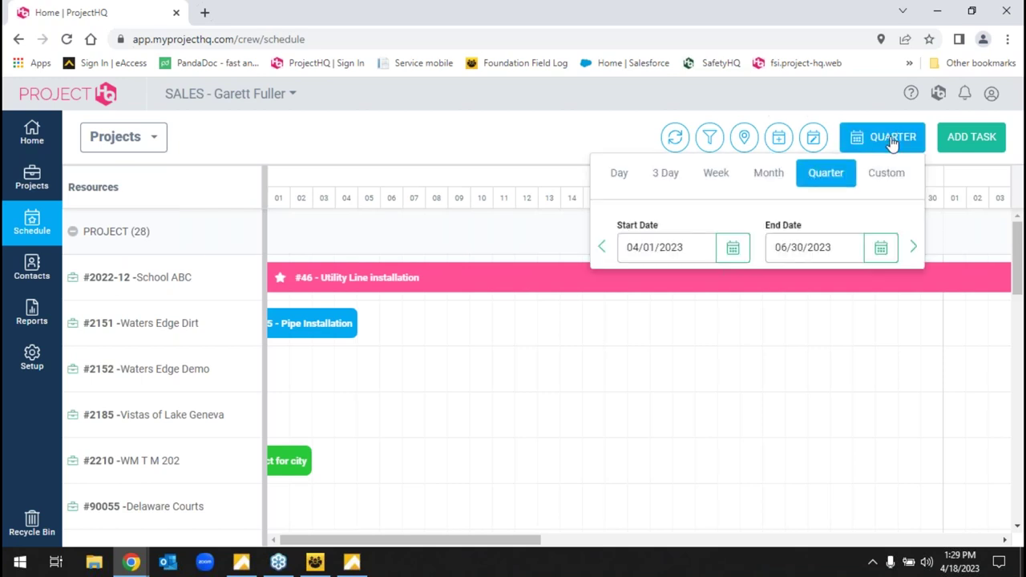
click(602, 249)
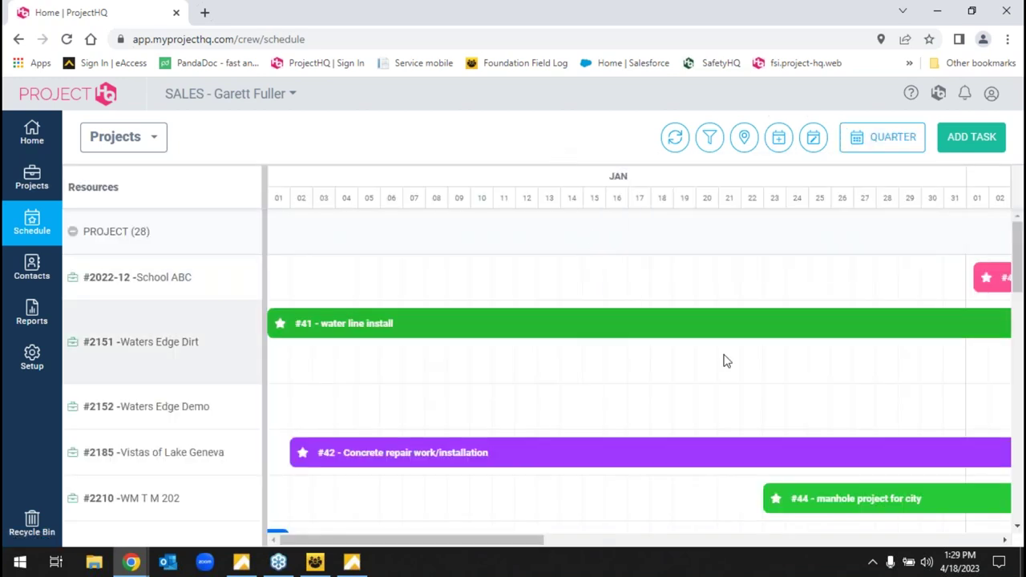
click(724, 337)
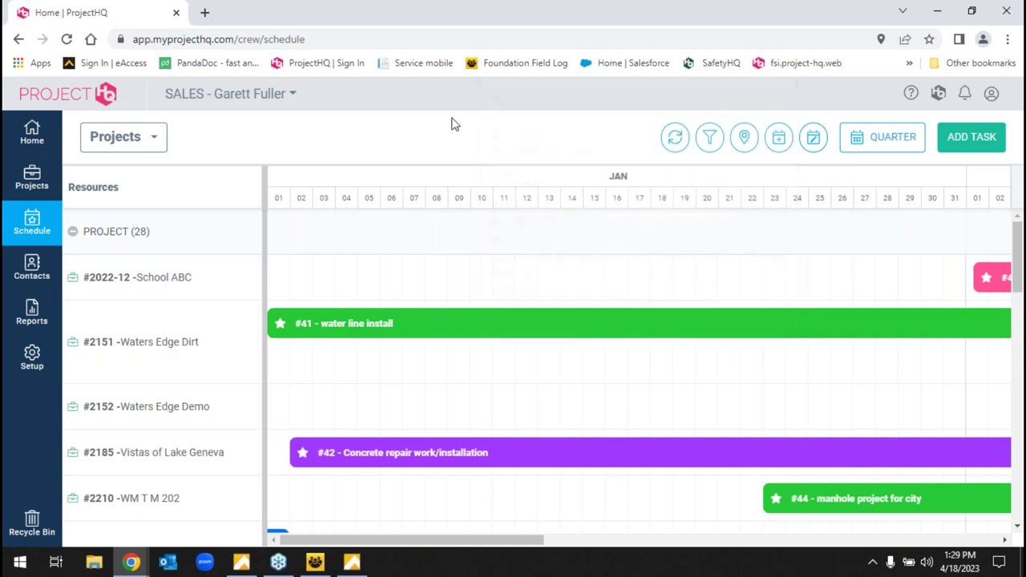
mouse_move(469, 320)
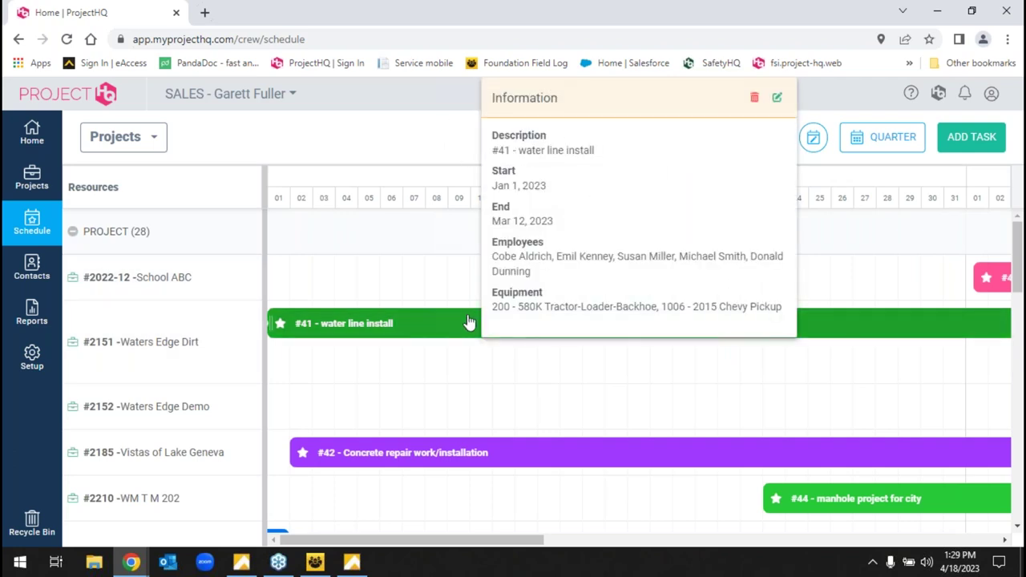
click(154, 140)
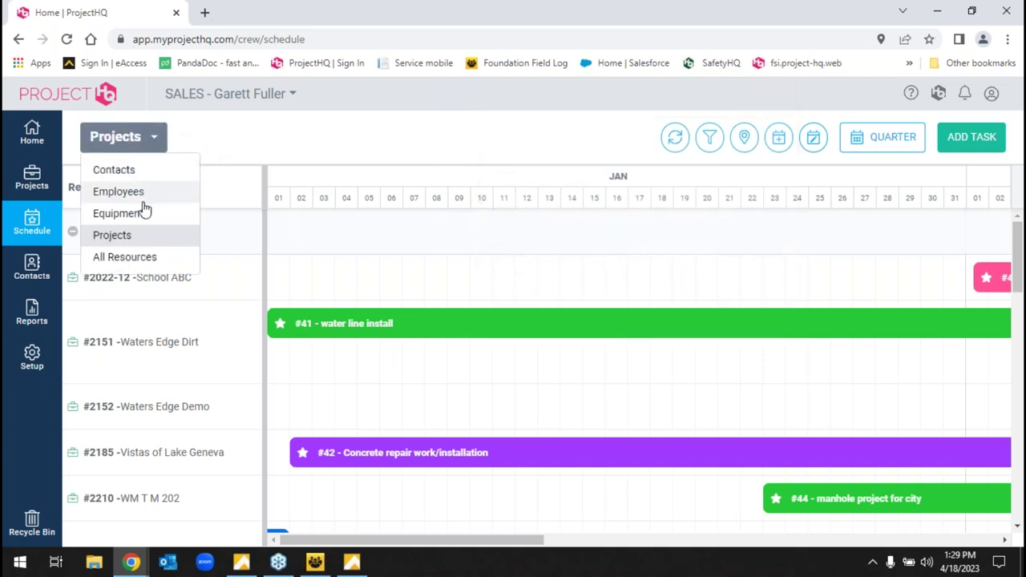
click(142, 196)
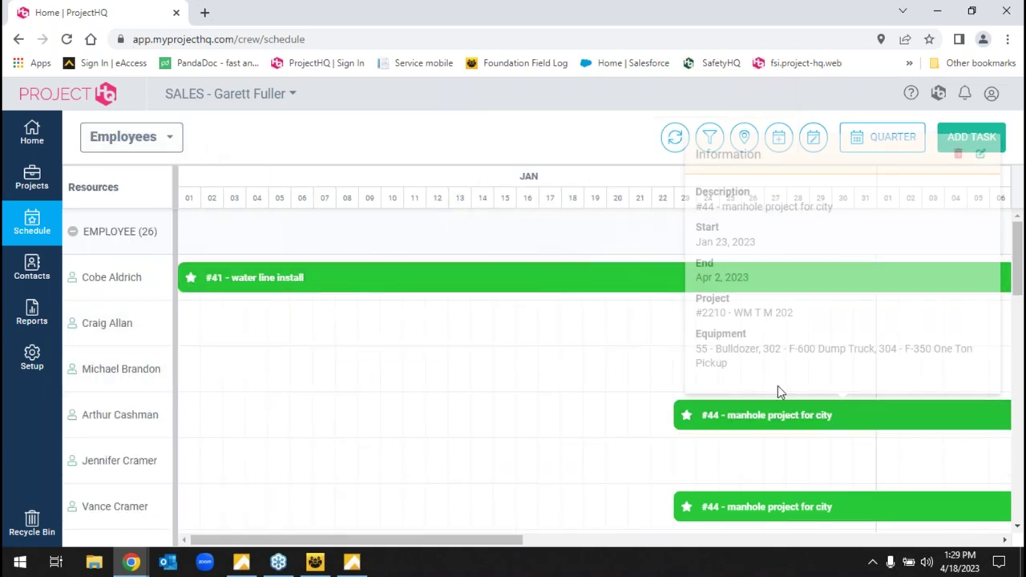
scroll(522, 409, down, 3)
scroll(512, 384, up, 3)
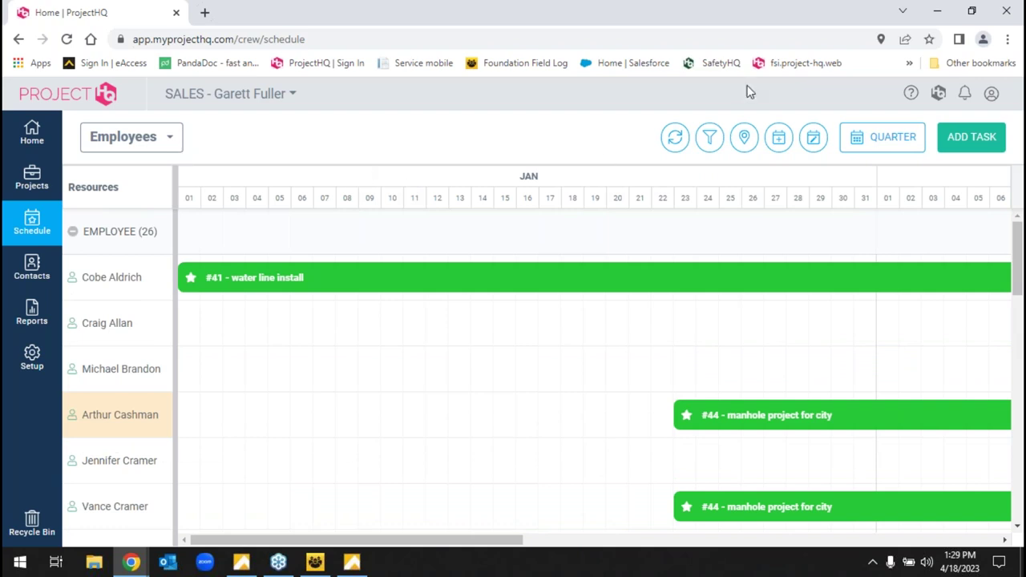
- Inspect the 3/28 Utility Line installation task in CrewHQ's Month calendar, then return to the schedule
click(774, 63)
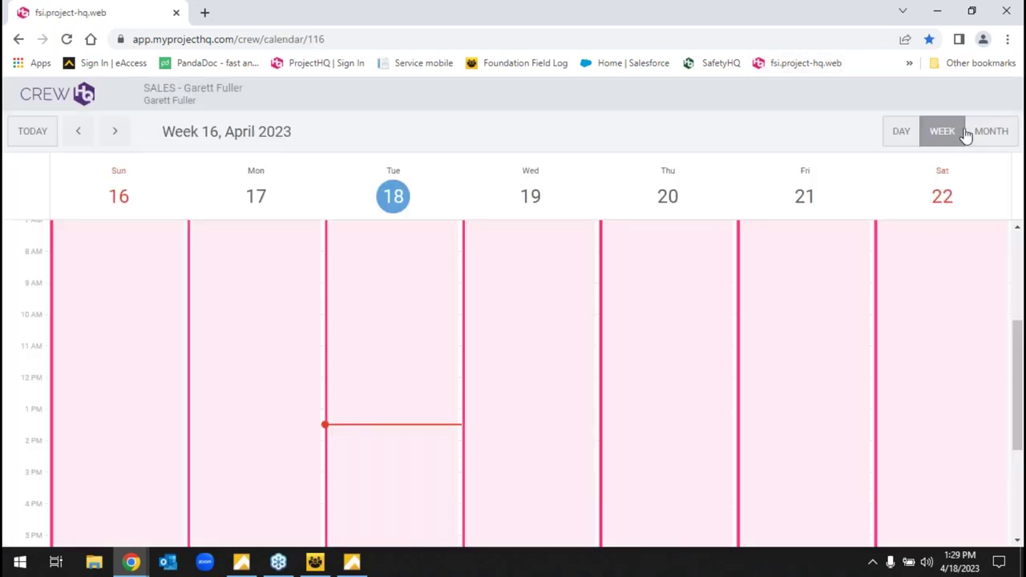
click(973, 133)
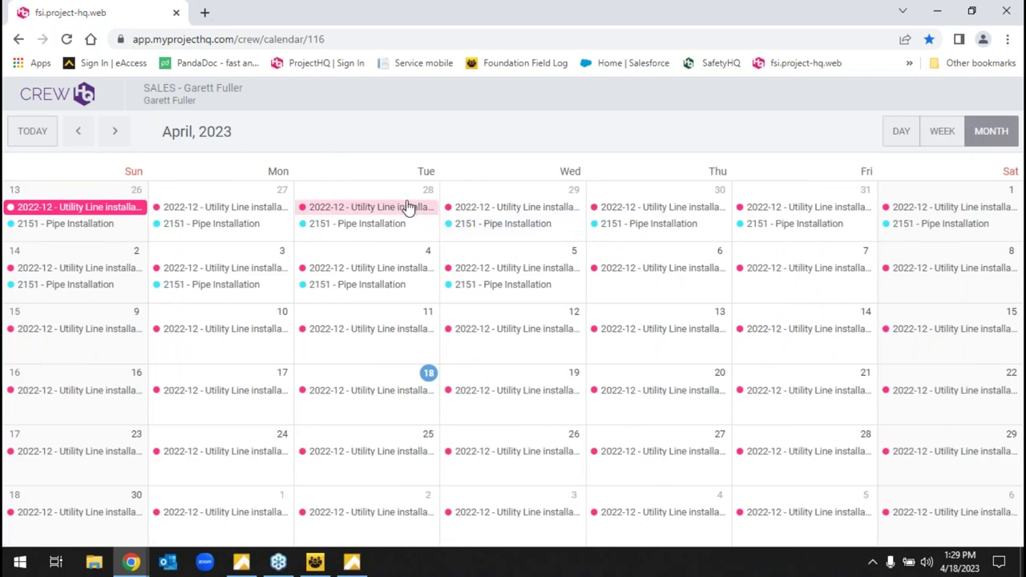
click(409, 207)
scroll(533, 377, down, 2)
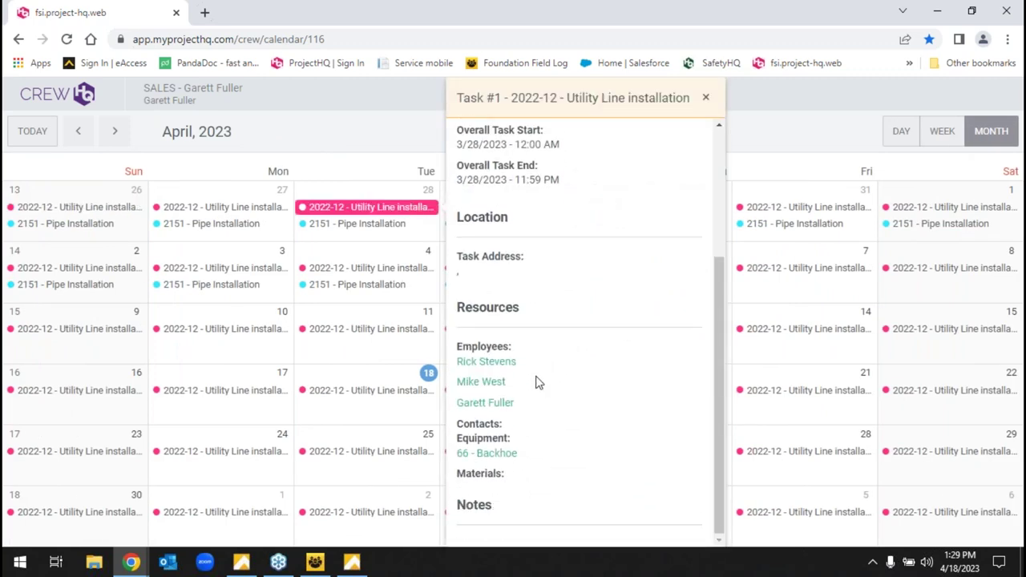
scroll(550, 390, up, 3)
click(401, 142)
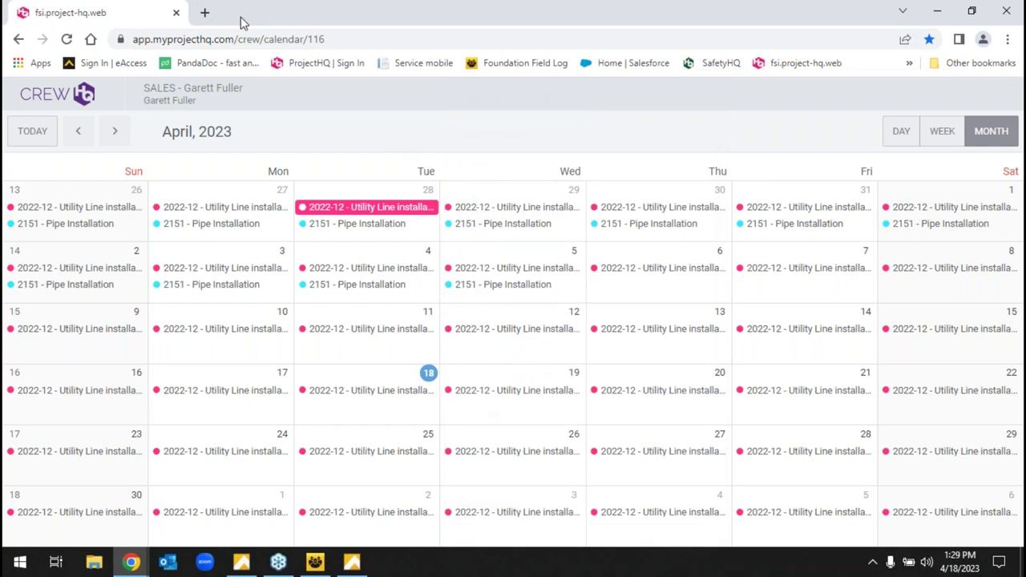
click(19, 38)
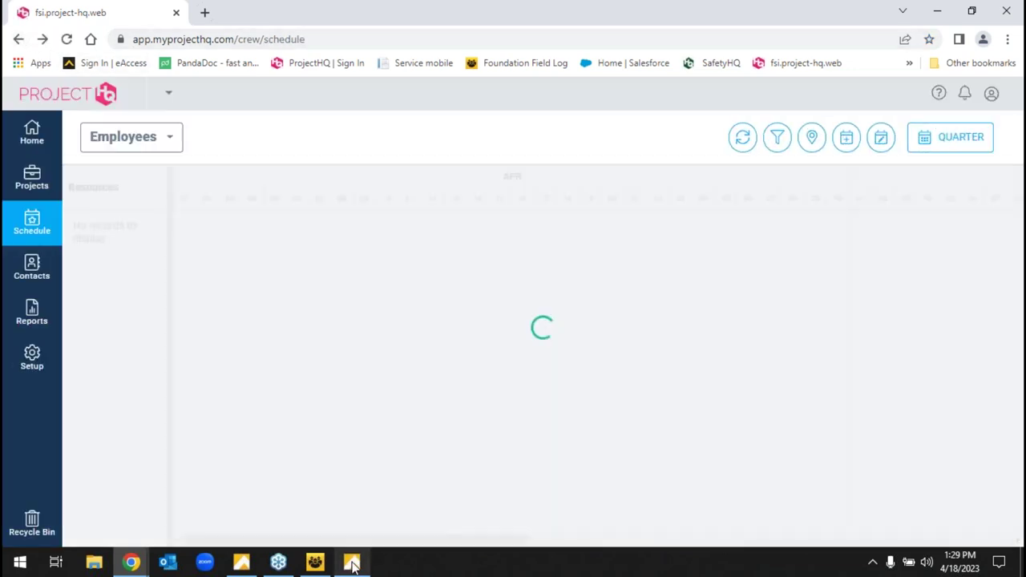
- Bring the Foundation Software Main Menu window forward from the taskbar
mouse_move(352, 564)
click(361, 513)
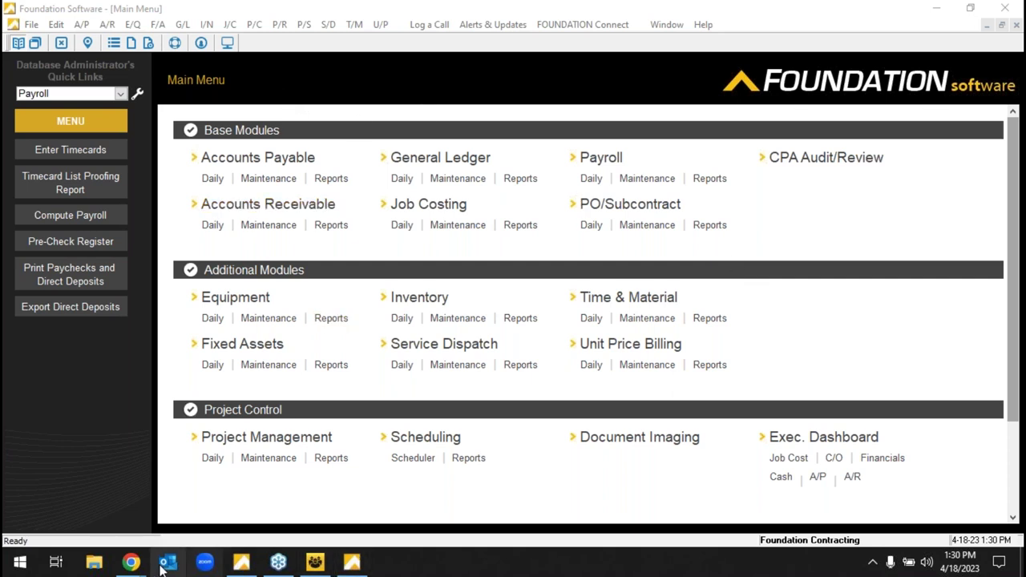
mouse_move(141, 568)
click(237, 497)
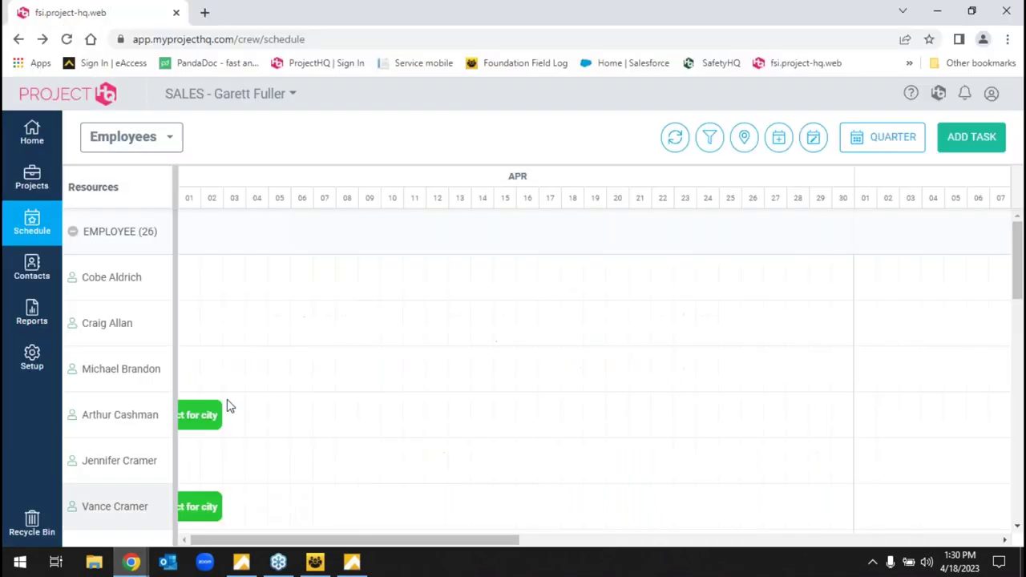
click(291, 39)
text(www.foundationso)
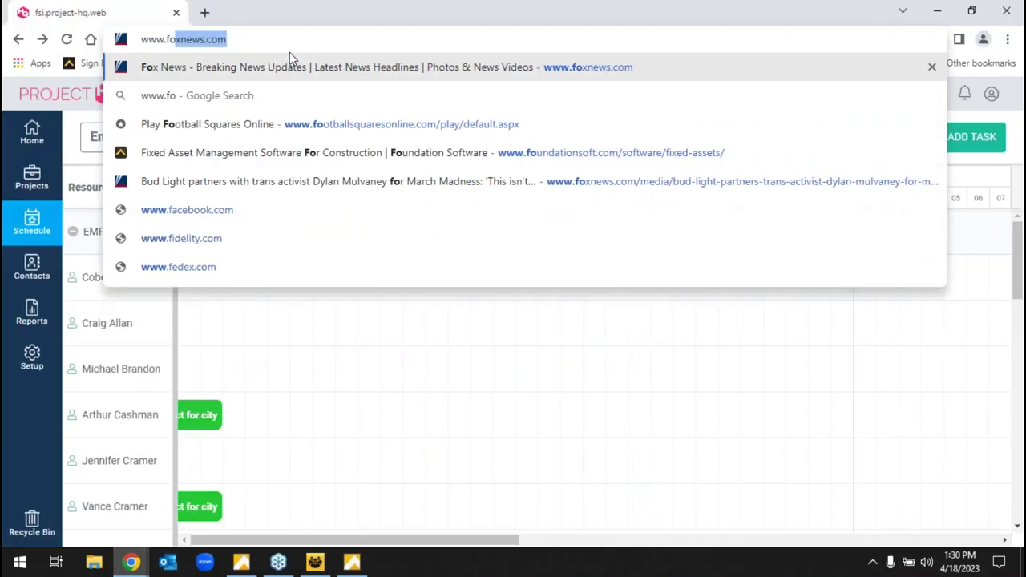
text(ft.c)
key(Return)
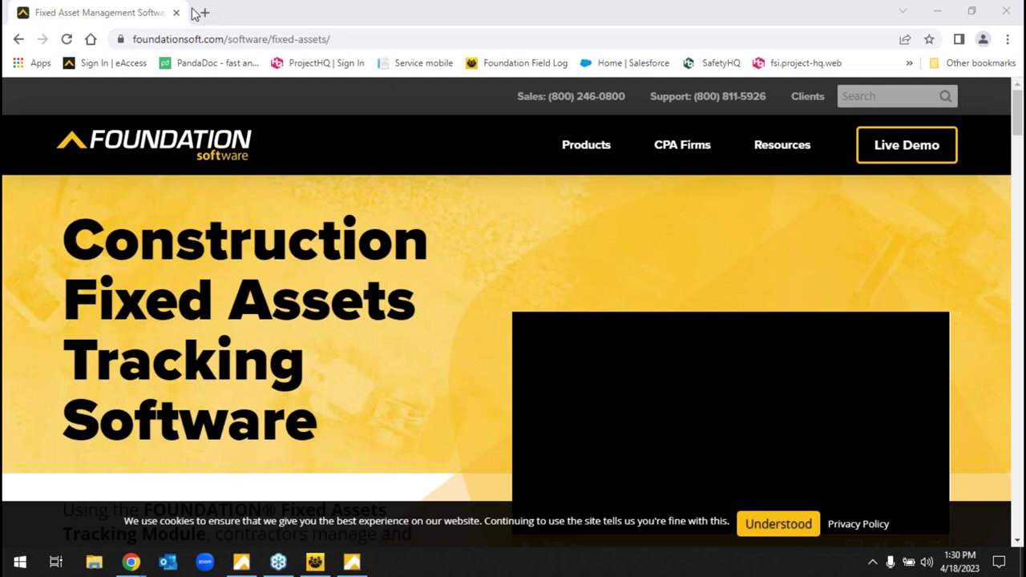
click(342, 46)
drag(342, 45, 260, 32)
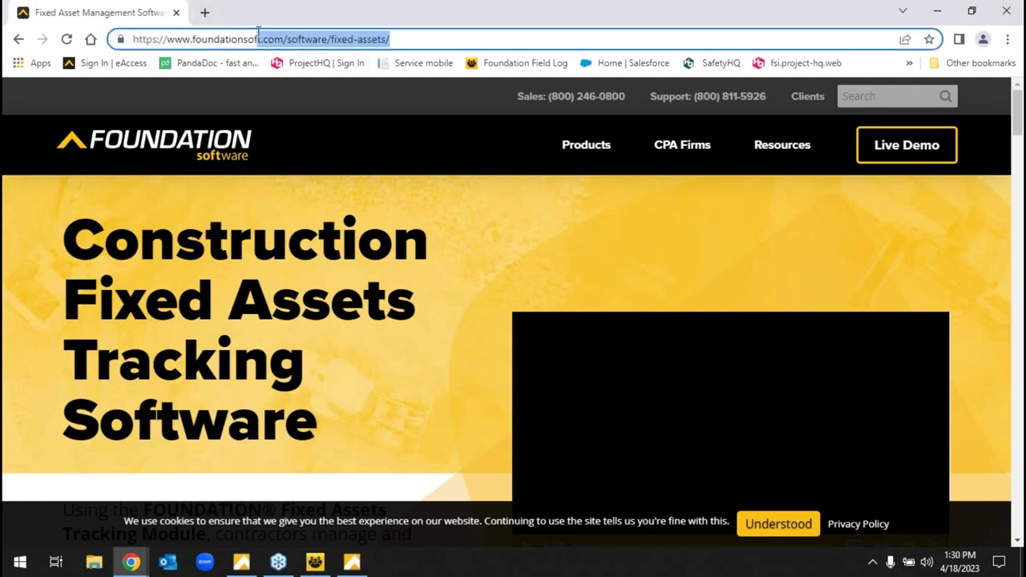
click(210, 153)
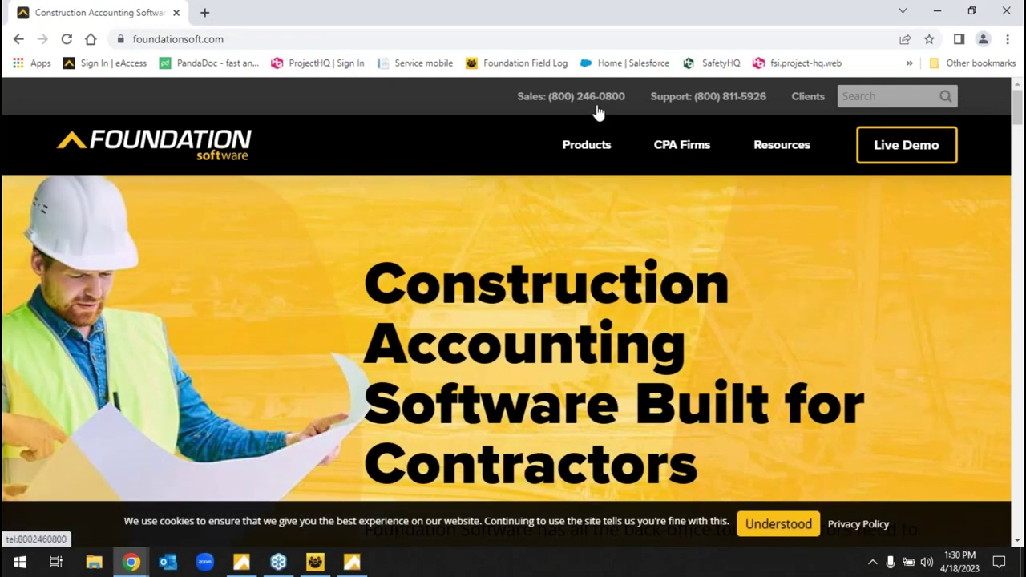